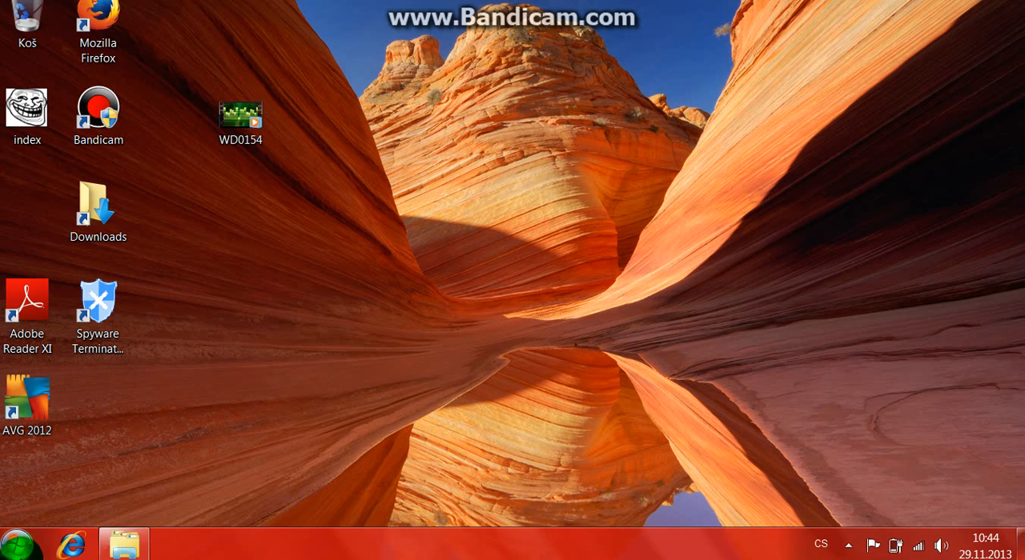
Step: Place a Windows Movie Maker 2.6 shortcut on the desktop, clear of the WD0154 file
{"action": "left_click", "coordinate": [23, 546]}
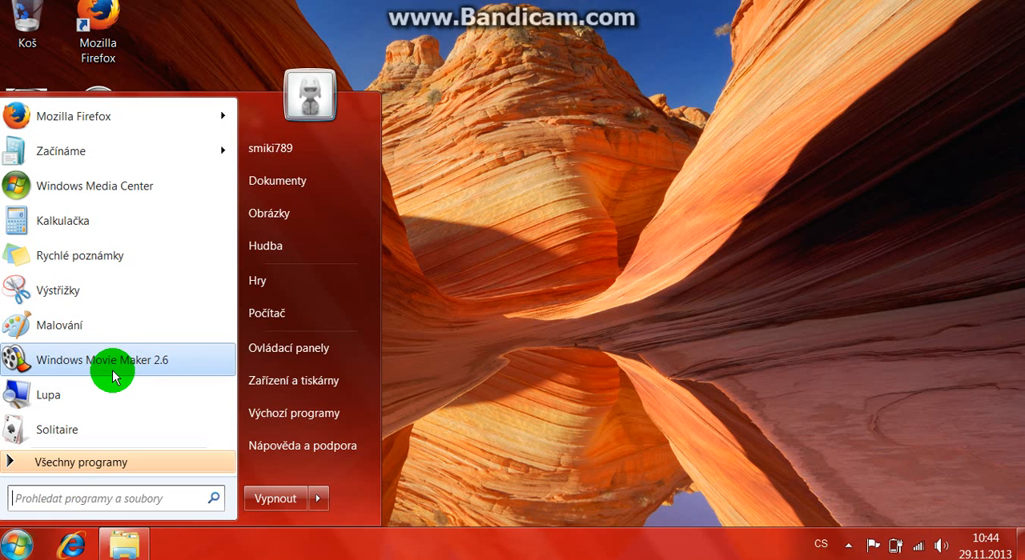
{"action": "left_click_drag", "start_coordinate": [113, 377], "coordinate": [485, 167]}
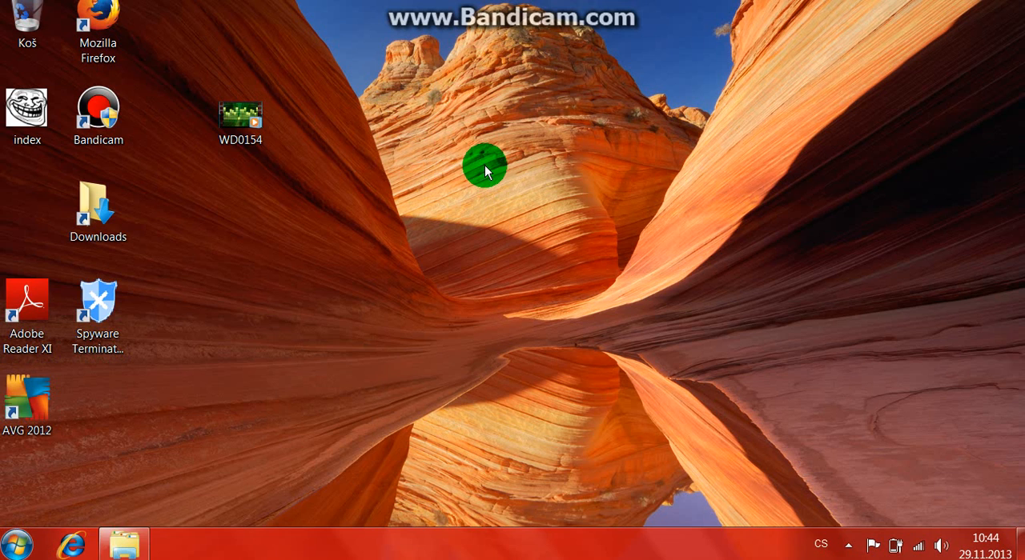
{"action": "left_click", "coordinate": [492, 233]}
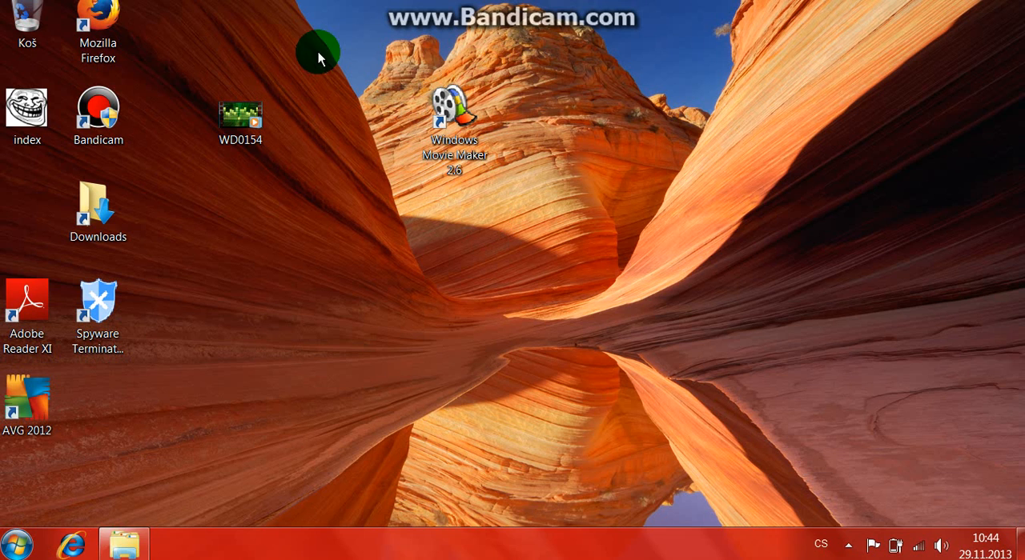
{"action": "left_click_drag", "start_coordinate": [478, 107], "coordinate": [602, 132]}
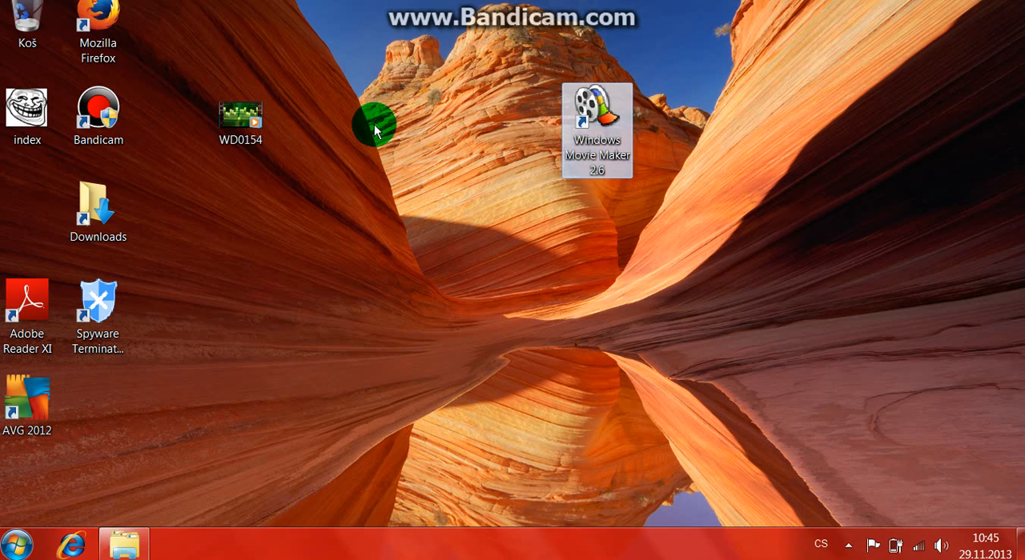
{"action": "left_click_drag", "start_coordinate": [611, 98], "coordinate": [552, 176]}
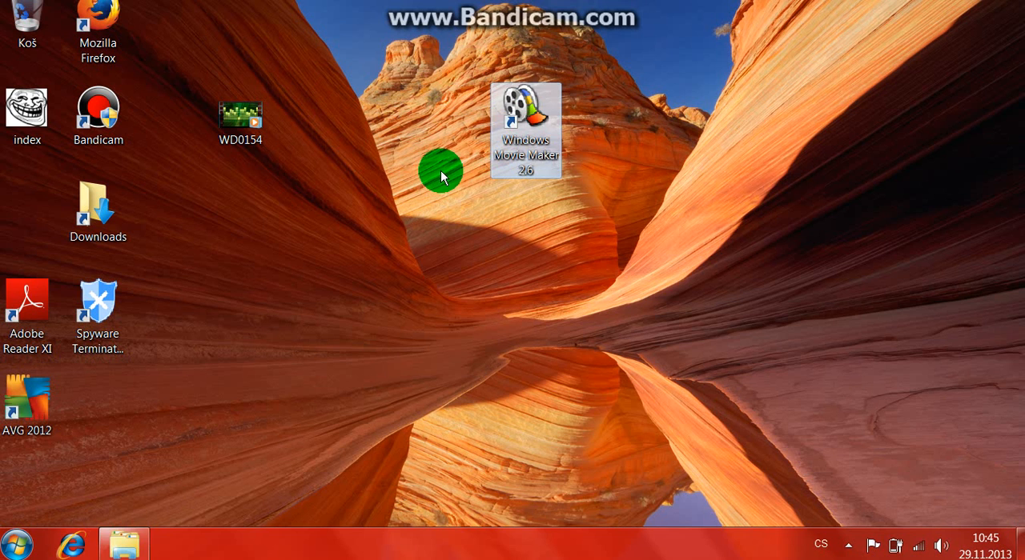
Step: Open Windows Movie Maker 2.6 from its desktop shortcut and maximize the window
{"action": "double_click", "coordinate": [507, 141]}
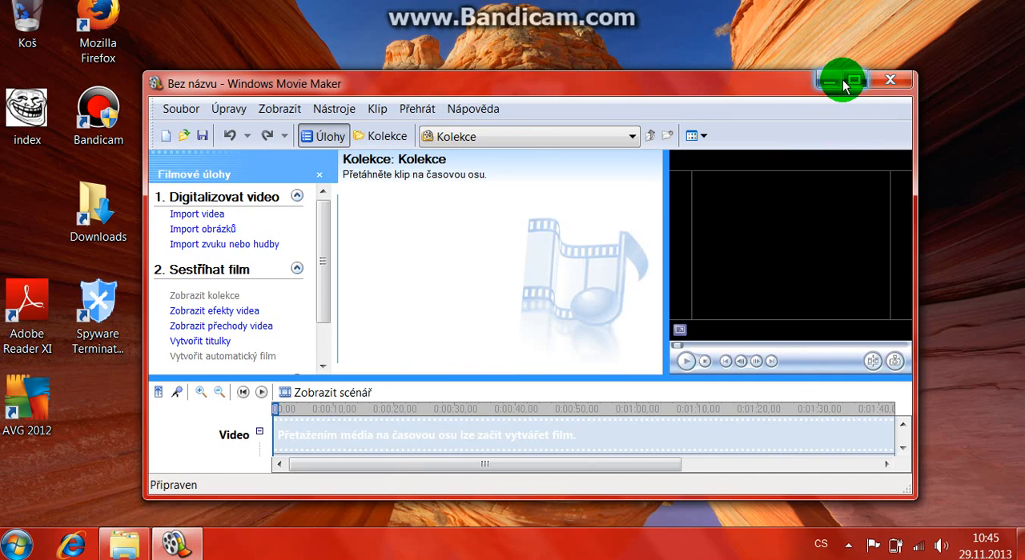
{"action": "left_click", "coordinate": [849, 82]}
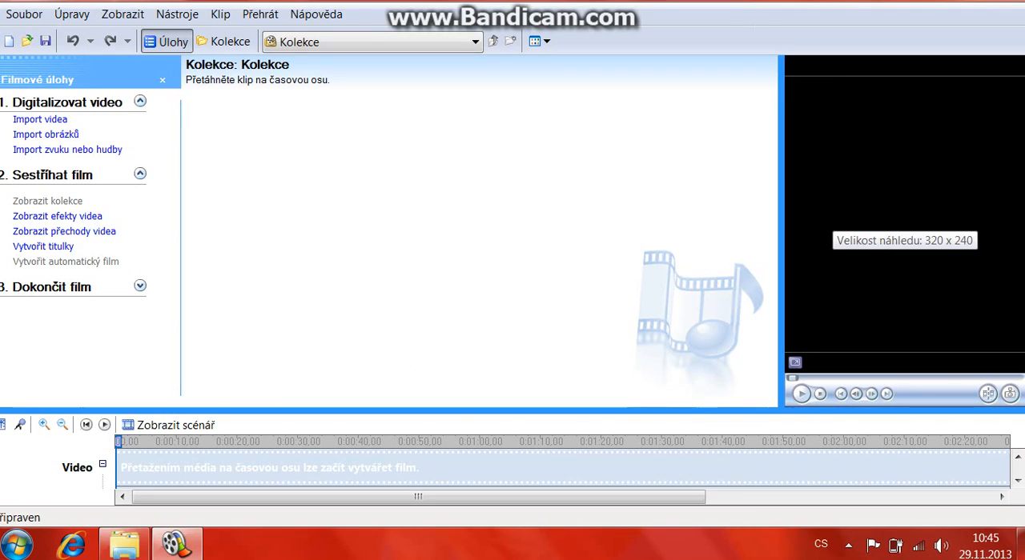
Step: Examine the film task groups Digitalizovat video, Sestříhat film and Dokončit film by collapsing and expanding them
{"action": "left_click", "coordinate": [141, 104]}
{"action": "left_click", "coordinate": [141, 120]}
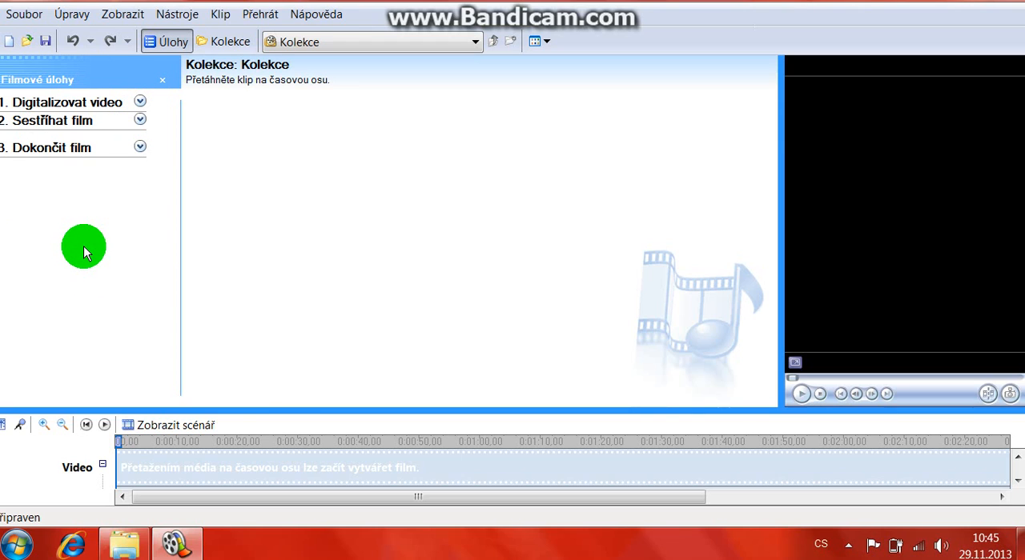
{"action": "left_click", "coordinate": [141, 103]}
{"action": "left_click", "coordinate": [141, 175]}
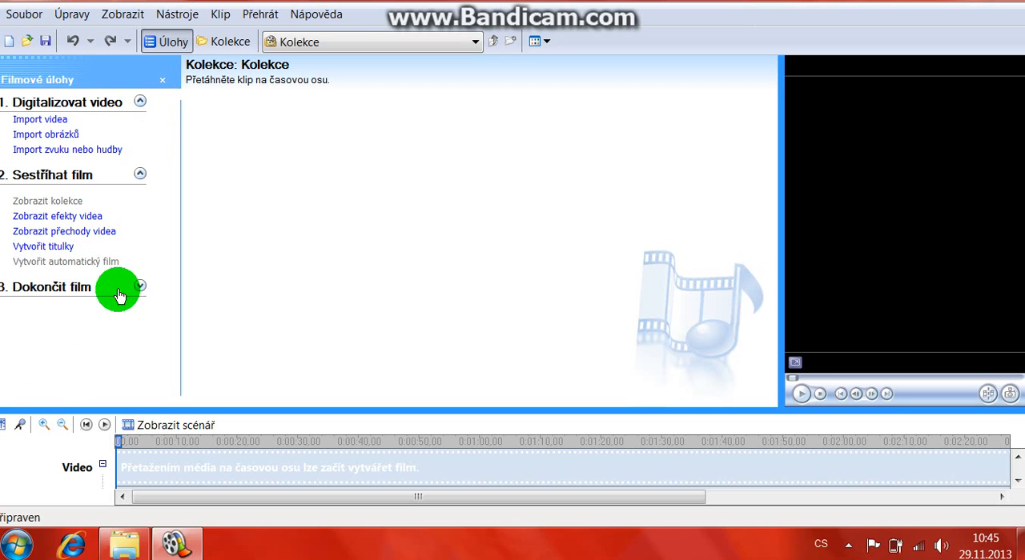
{"action": "left_click", "coordinate": [138, 287]}
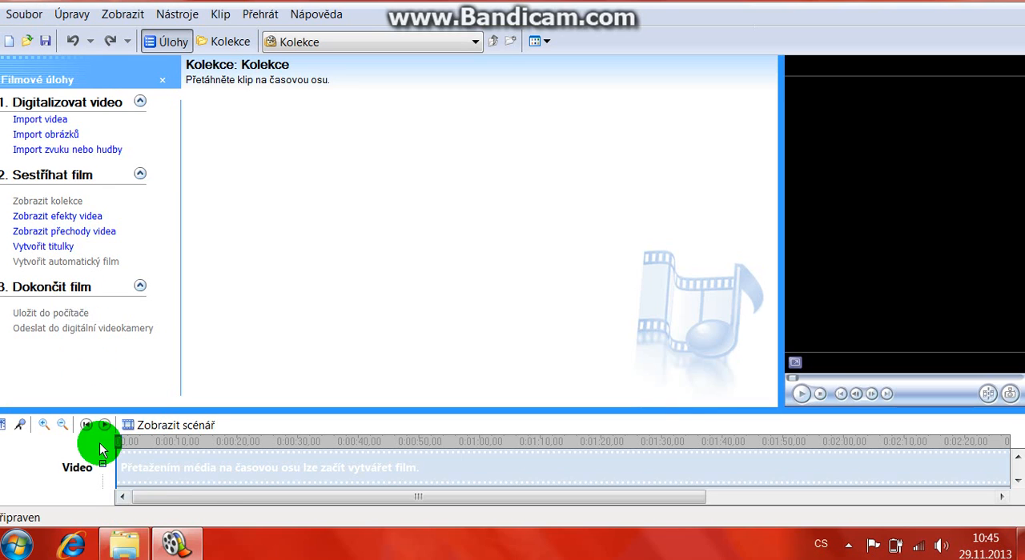
{"action": "left_click", "coordinate": [141, 286]}
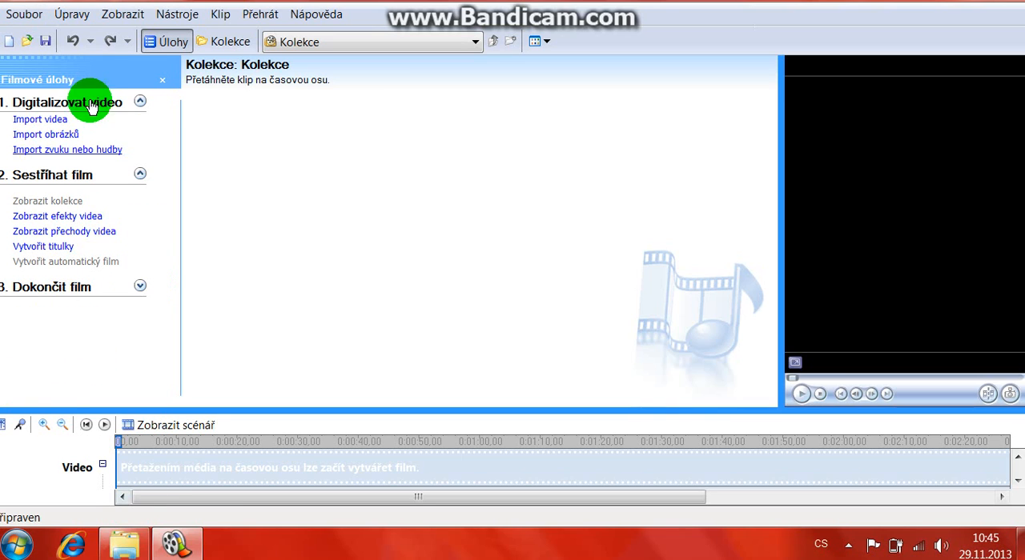
Step: Import the index picture from the desktop (Plocha) into the collection
{"action": "left_click", "coordinate": [55, 124]}
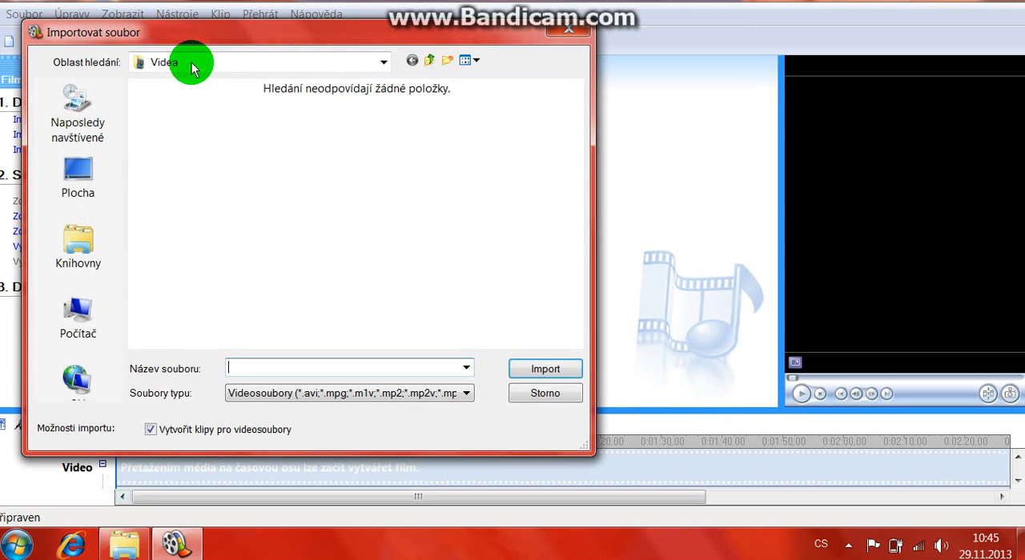
{"action": "left_click", "coordinate": [571, 34]}
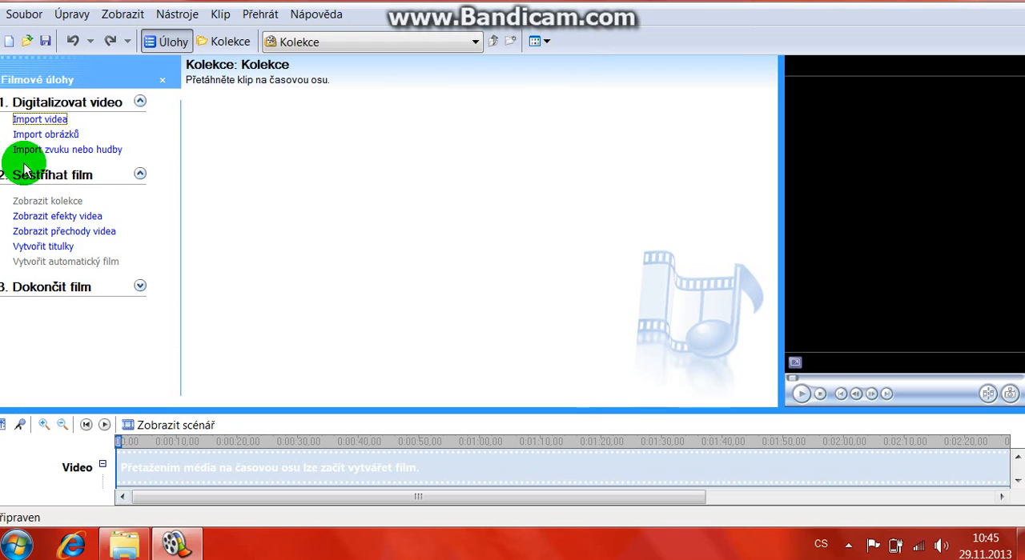
{"action": "left_click", "coordinate": [40, 136]}
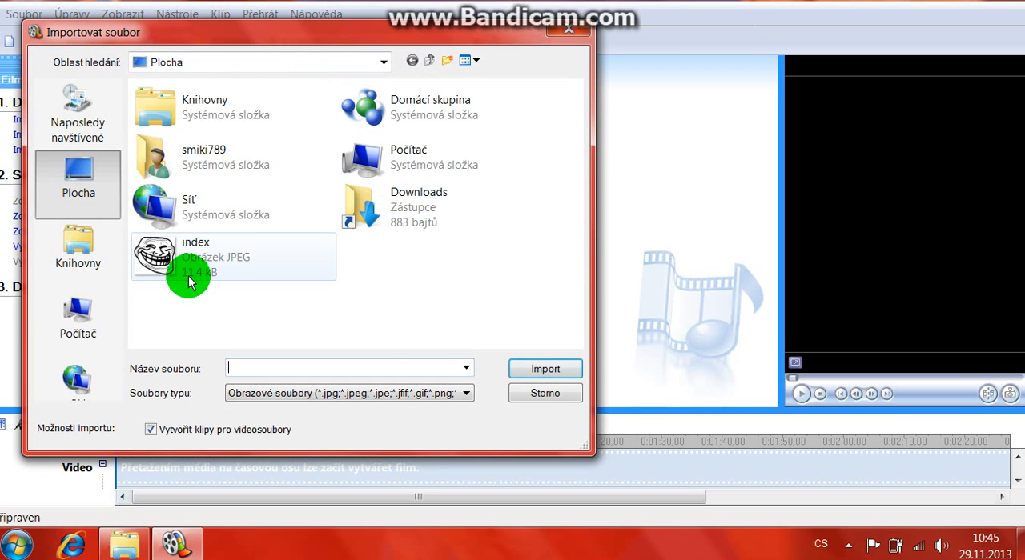
{"action": "left_click", "coordinate": [181, 268]}
{"action": "left_click", "coordinate": [518, 373]}
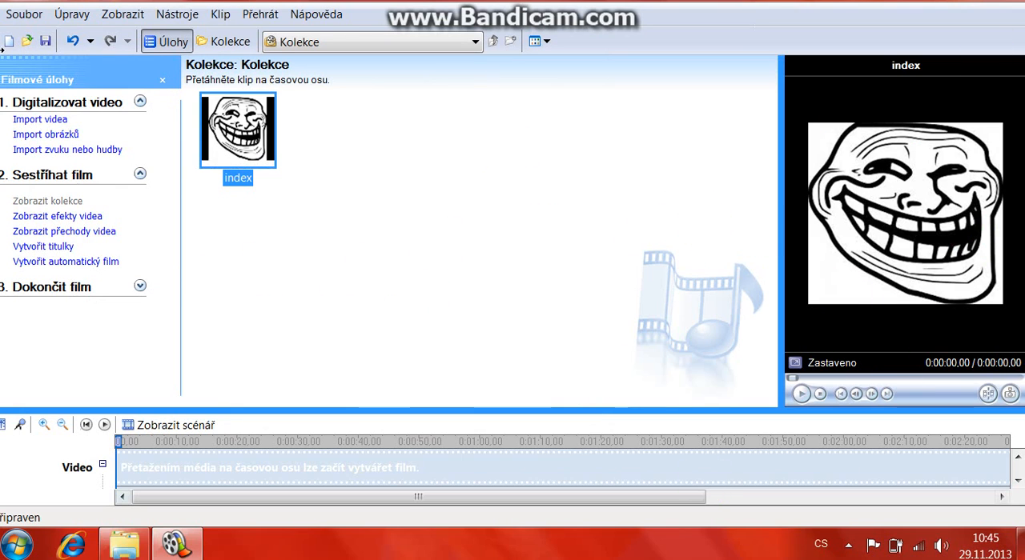
{"action": "left_click", "coordinate": [67, 150]}
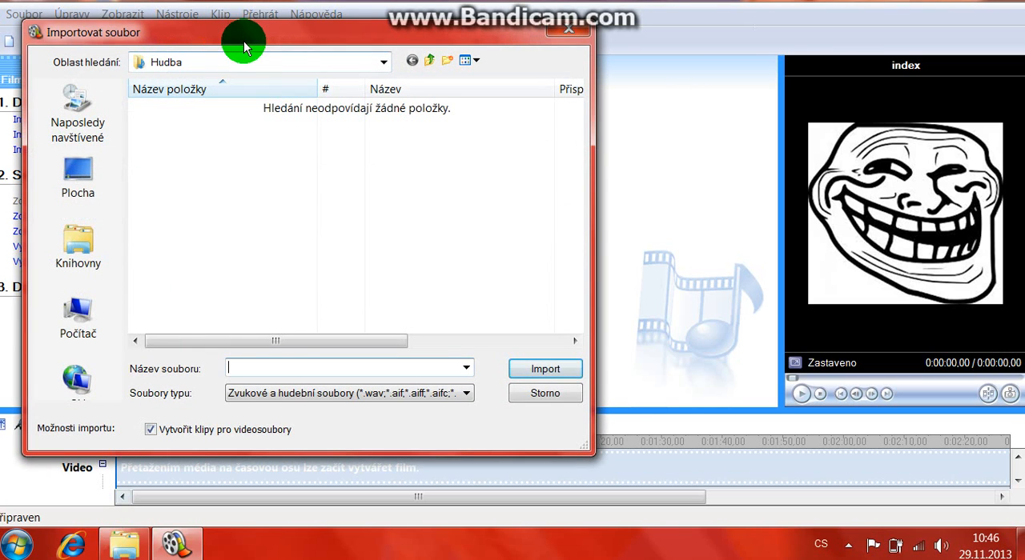
{"action": "left_click", "coordinate": [572, 32]}
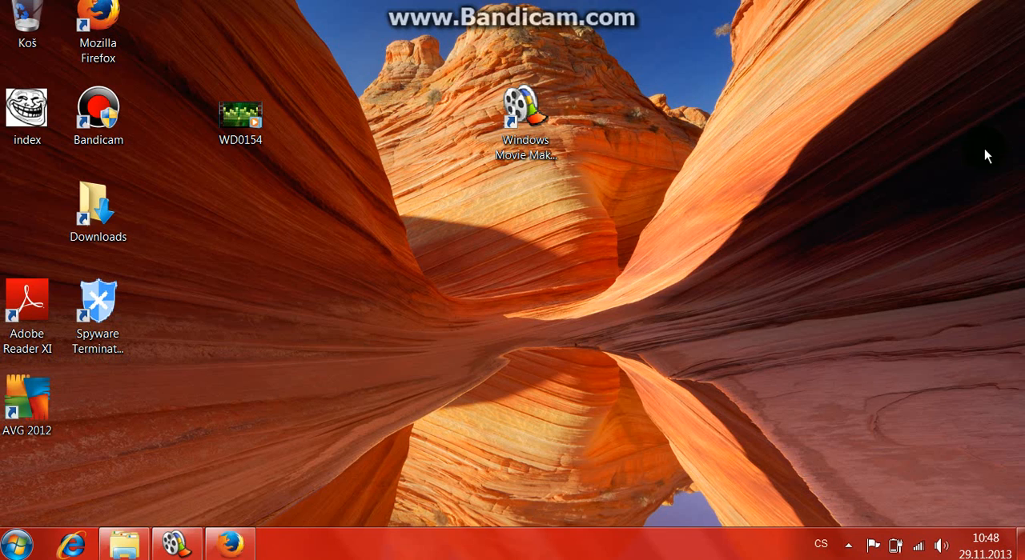
{"action": "left_click", "coordinate": [243, 546]}
{"action": "left_click", "coordinate": [216, 547]}
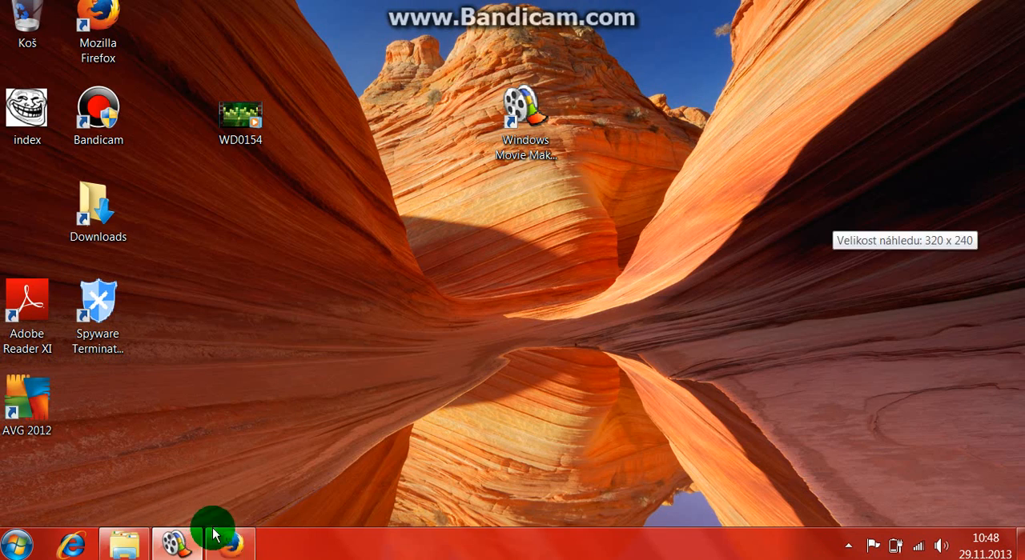
{"action": "left_click", "coordinate": [194, 551]}
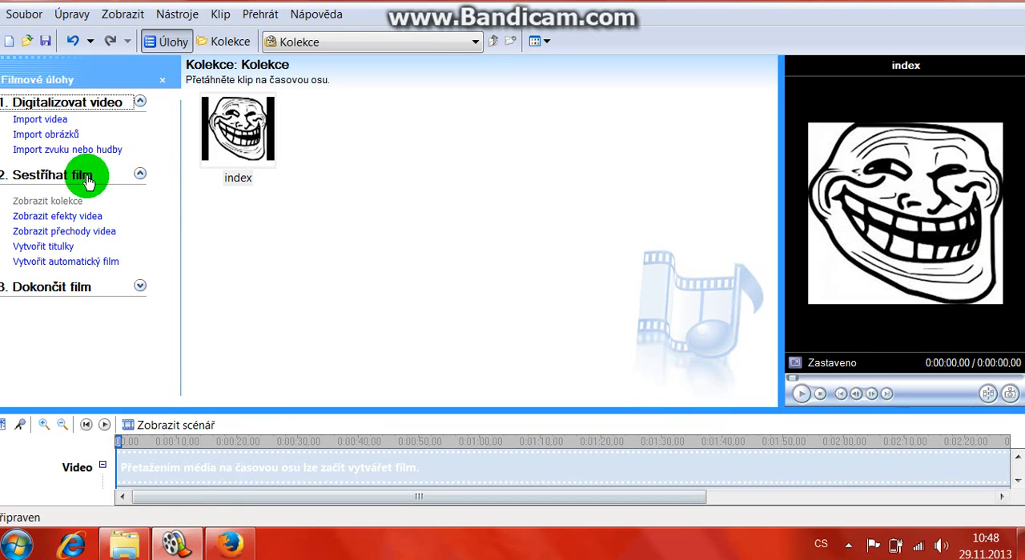
{"action": "left_click", "coordinate": [58, 152]}
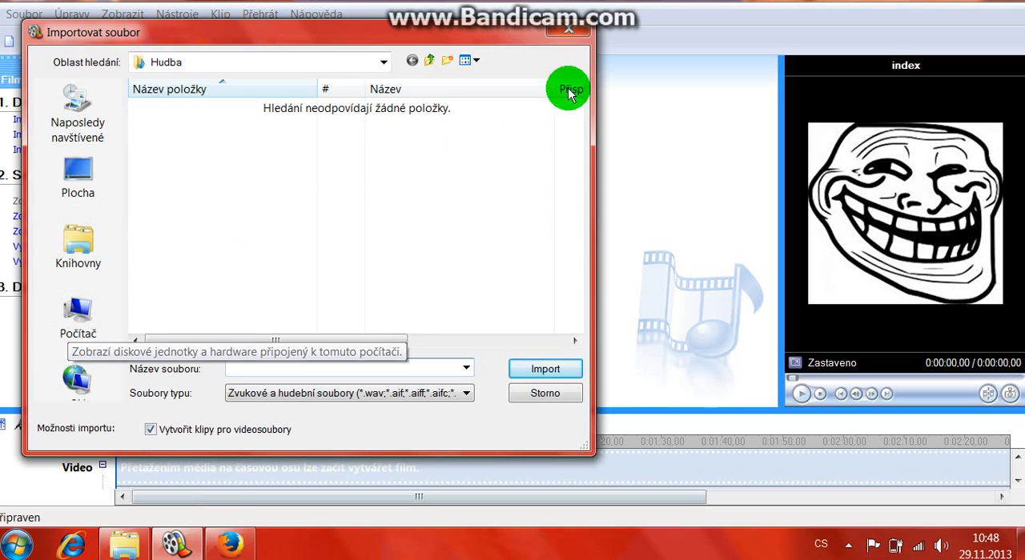
{"action": "left_click", "coordinate": [551, 28]}
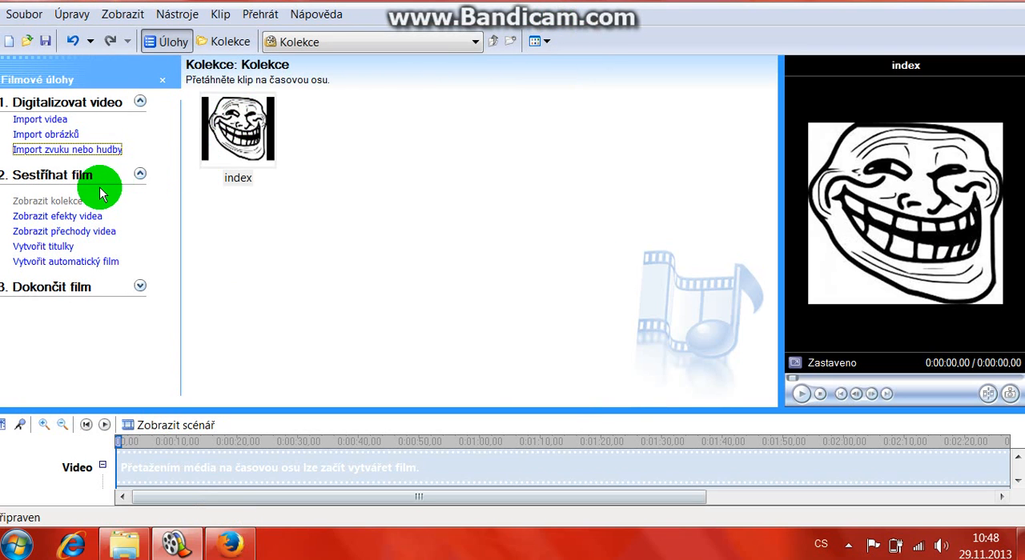
Step: Browse the libraries for pictures, then import the desktop's index picture into the collection a second time
{"action": "left_click", "coordinate": [45, 135]}
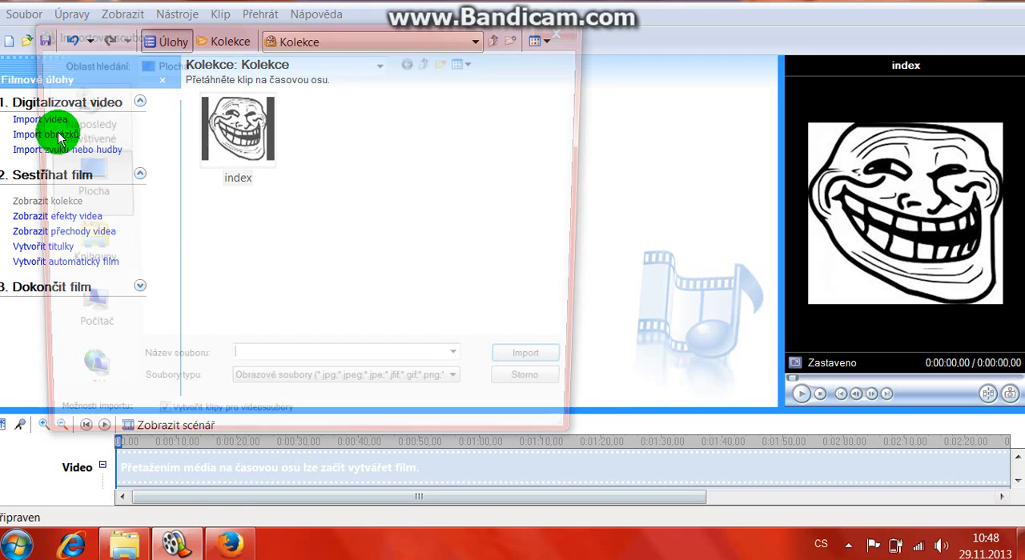
{"action": "left_click", "coordinate": [78, 265]}
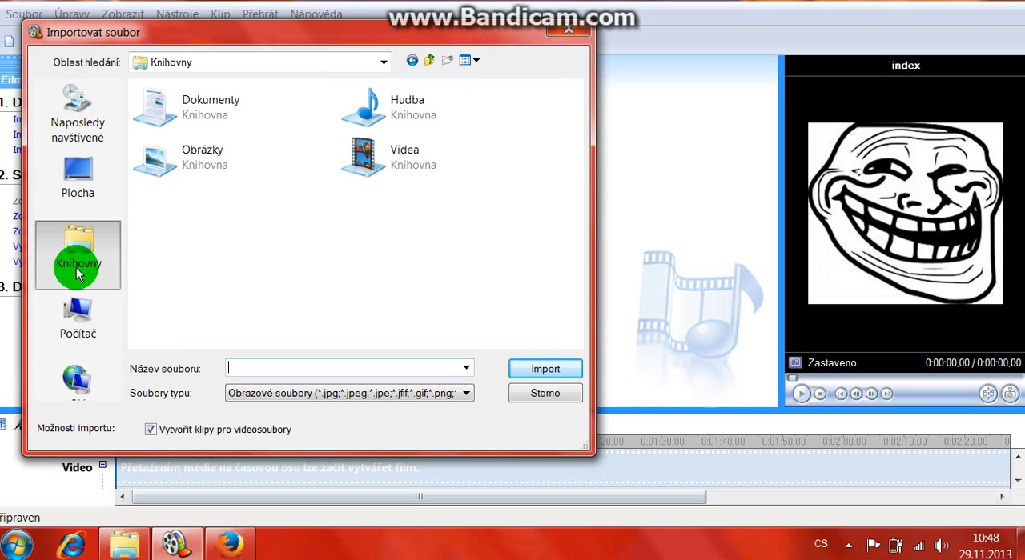
{"action": "double_click", "coordinate": [153, 137]}
{"action": "left_click", "coordinate": [78, 241]}
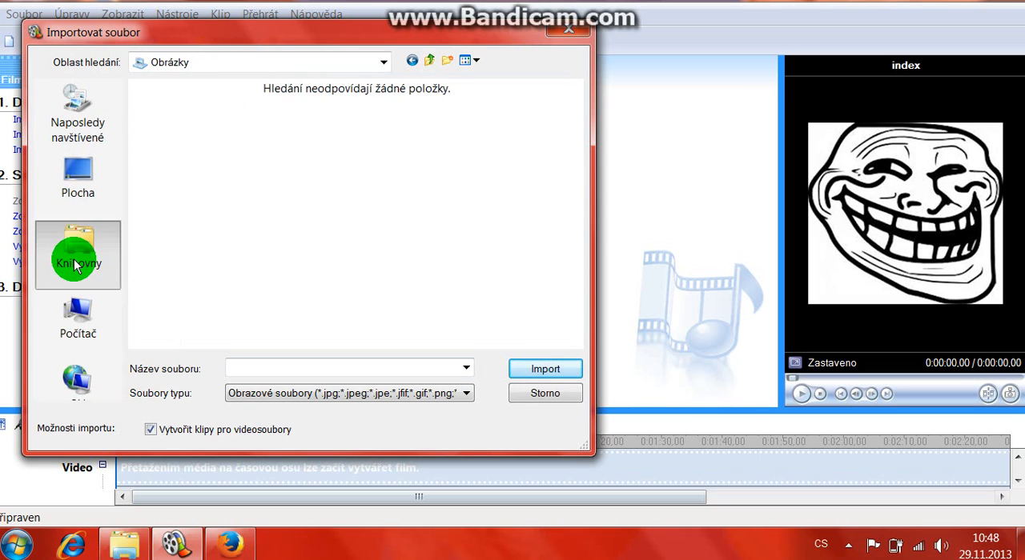
{"action": "left_click", "coordinate": [377, 120]}
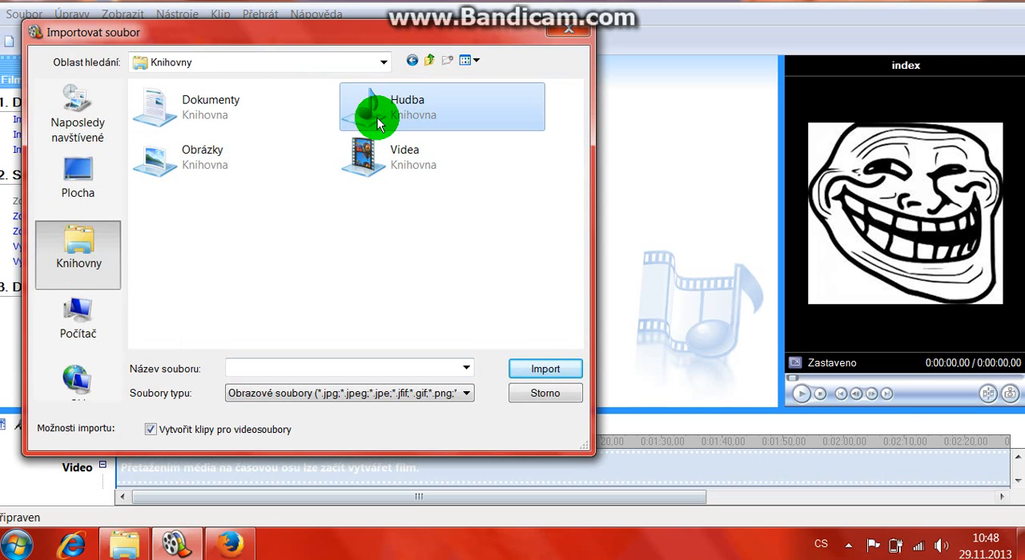
{"action": "double_click", "coordinate": [377, 120]}
{"action": "left_click", "coordinate": [76, 172]}
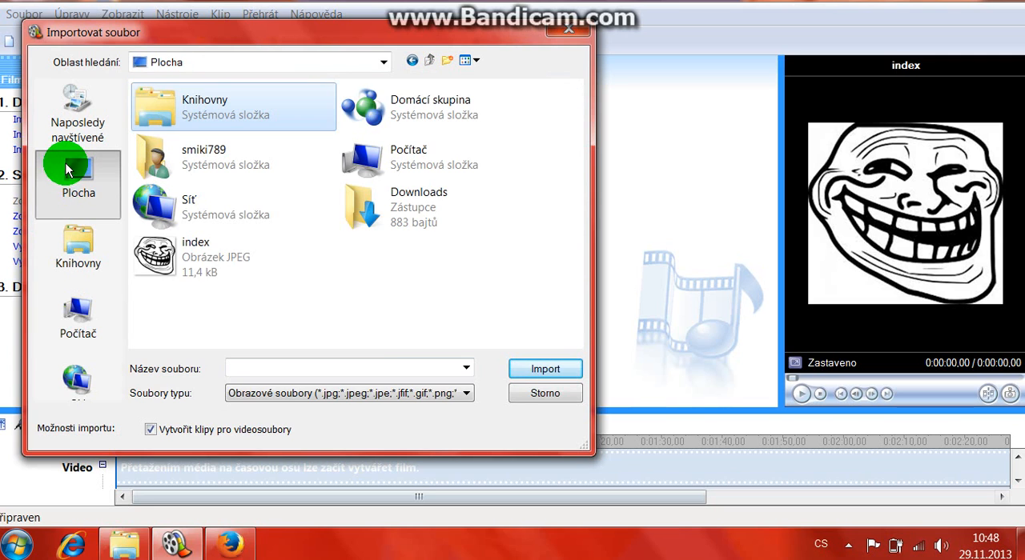
{"action": "left_click", "coordinate": [272, 268]}
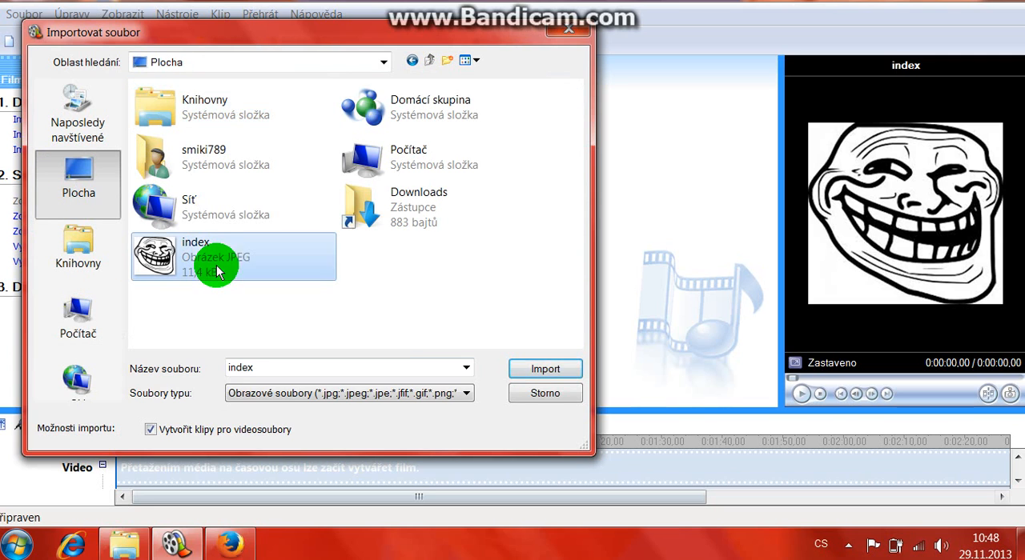
{"action": "left_click", "coordinate": [542, 367]}
Step: Add the first index picture from the collection to the start of the timeline's Video track
{"action": "left_click_drag", "start_coordinate": [431, 170], "coordinate": [409, 215]}
{"action": "left_click", "coordinate": [240, 137]}
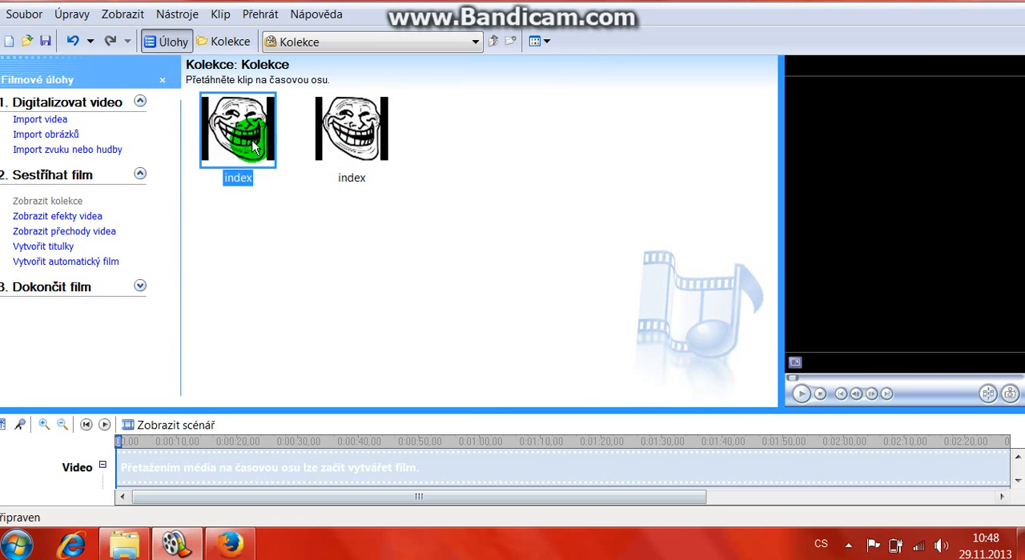
{"action": "left_click_drag", "start_coordinate": [253, 144], "coordinate": [117, 467]}
Step: Delete the first index clip from the collection and select the remaining copy
{"action": "right_click", "coordinate": [234, 136]}
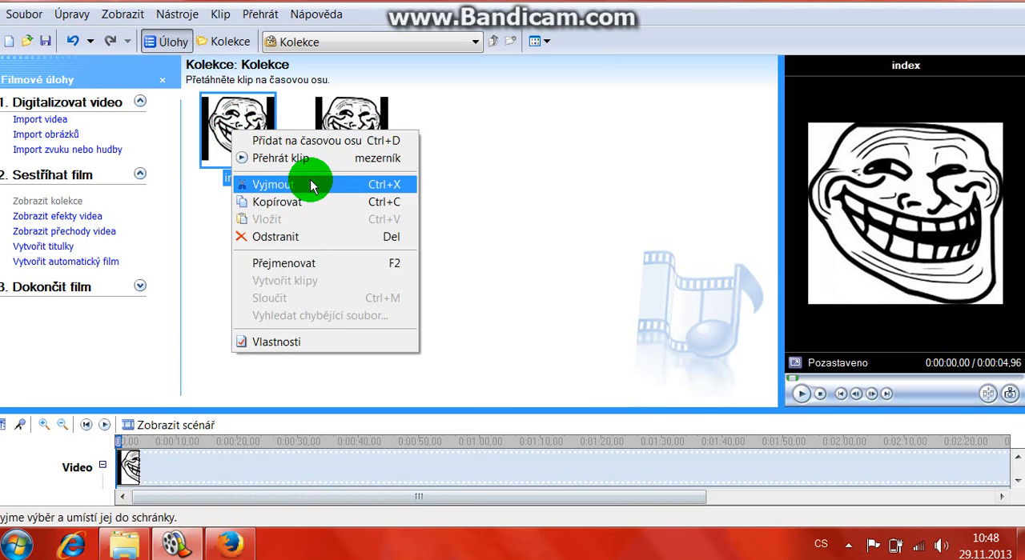
{"action": "left_click", "coordinate": [264, 237]}
{"action": "left_click", "coordinate": [253, 141]}
{"action": "mouse_move", "coordinate": [252, 140]}
{"action": "left_mouse_down"}
{"action": "mouse_move", "coordinate": [217, 313]}
{"action": "mouse_move", "coordinate": [229, 142]}
{"action": "mouse_move", "coordinate": [142, 411]}
{"action": "mouse_move", "coordinate": [153, 418]}
{"action": "mouse_move", "coordinate": [245, 120]}
{"action": "mouse_move", "coordinate": [240, 132]}
{"action": "left_mouse_up"}
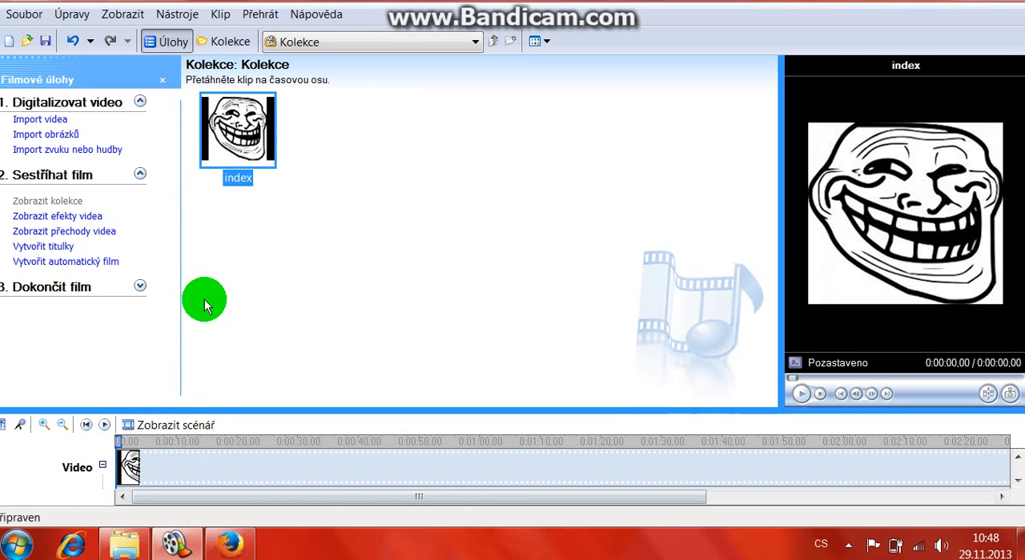
{"action": "left_click", "coordinate": [75, 150]}
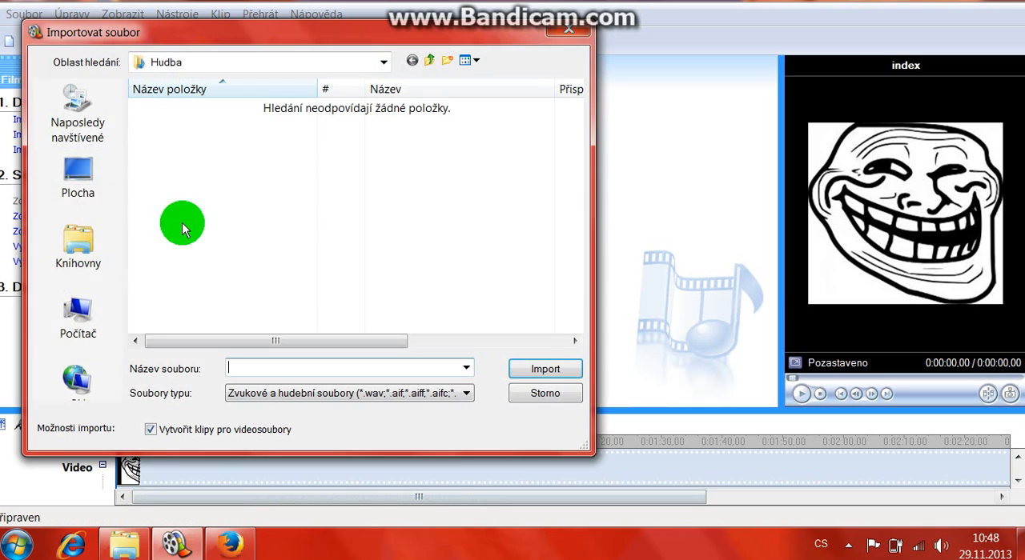
{"action": "left_click", "coordinate": [104, 264]}
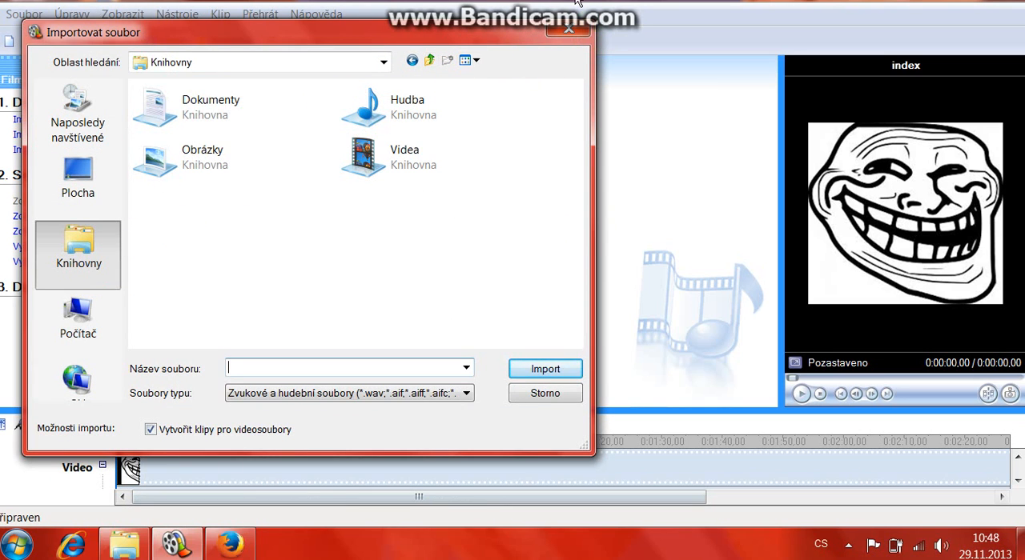
{"action": "left_click", "coordinate": [563, 32]}
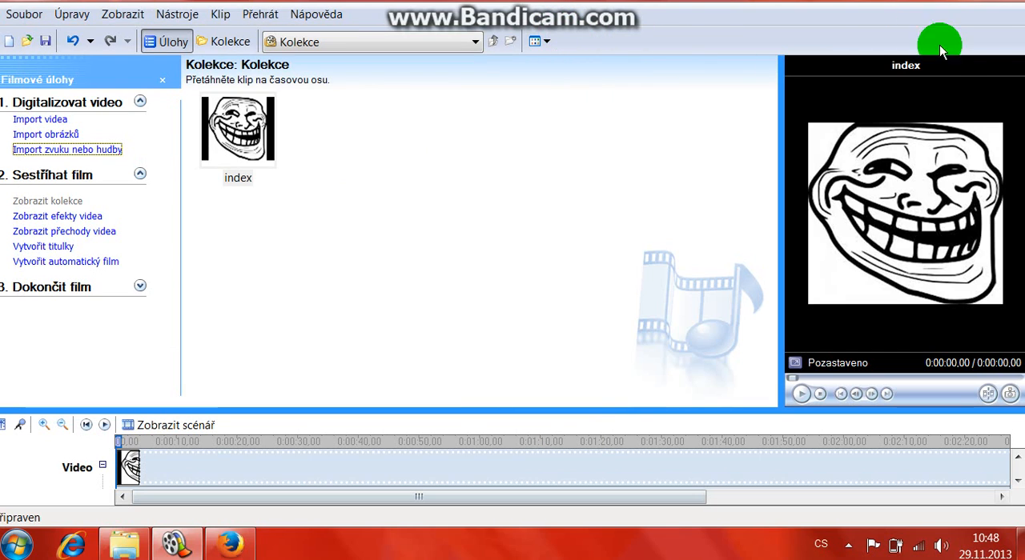
{"action": "left_click", "coordinate": [1005, 0]}
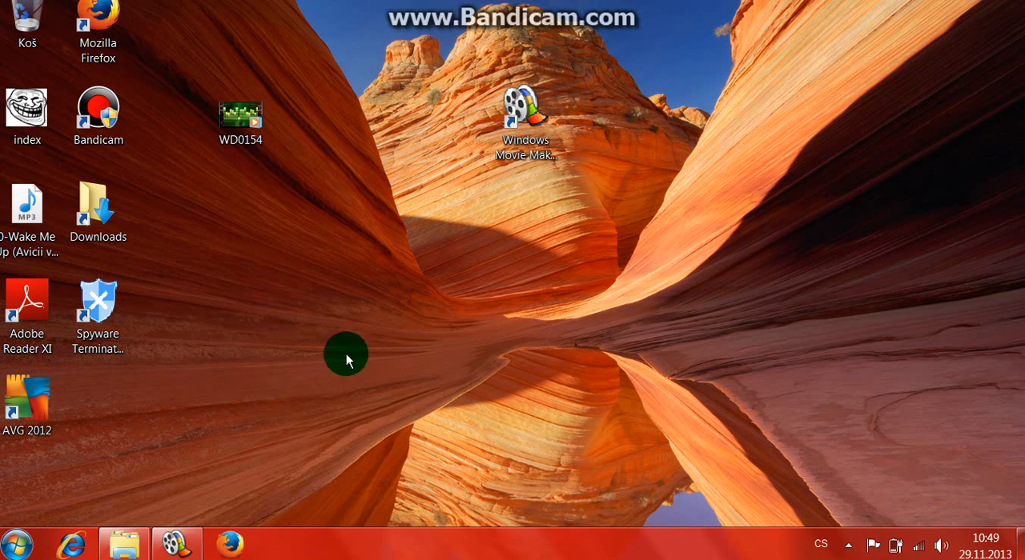
{"action": "left_click", "coordinate": [189, 554]}
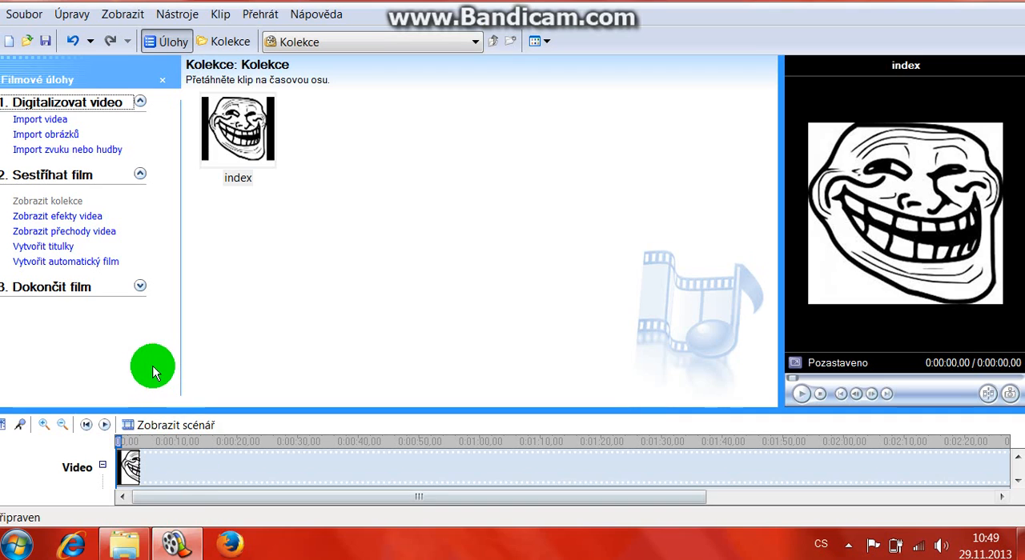
Step: Import the MP3 file 0-Wake Me Up (Avicii vs Dr. No Remix)-60sec from the desktop (Plocha) into the collection
{"action": "left_click", "coordinate": [72, 149]}
{"action": "left_click", "coordinate": [100, 196]}
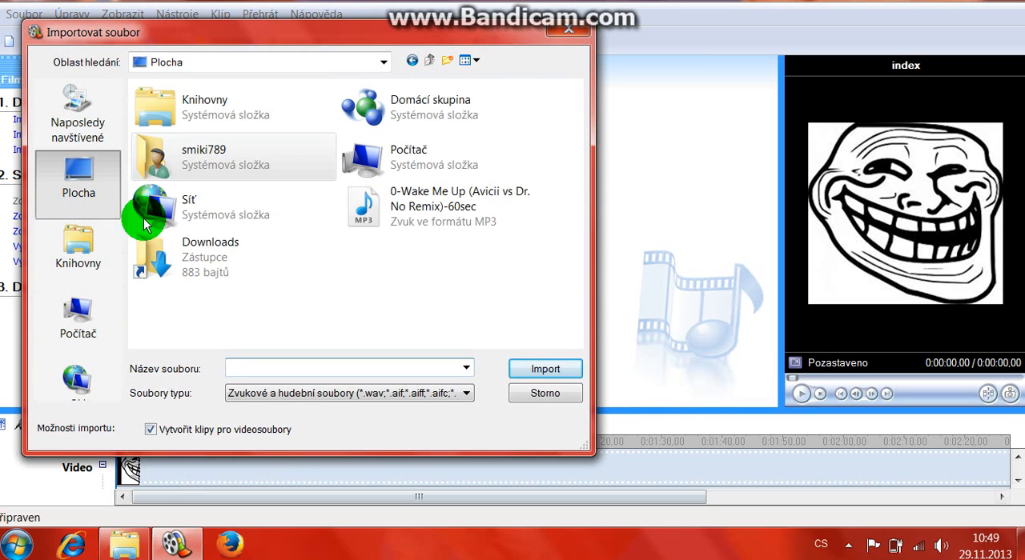
{"action": "left_click", "coordinate": [397, 227]}
{"action": "left_click", "coordinate": [552, 371]}
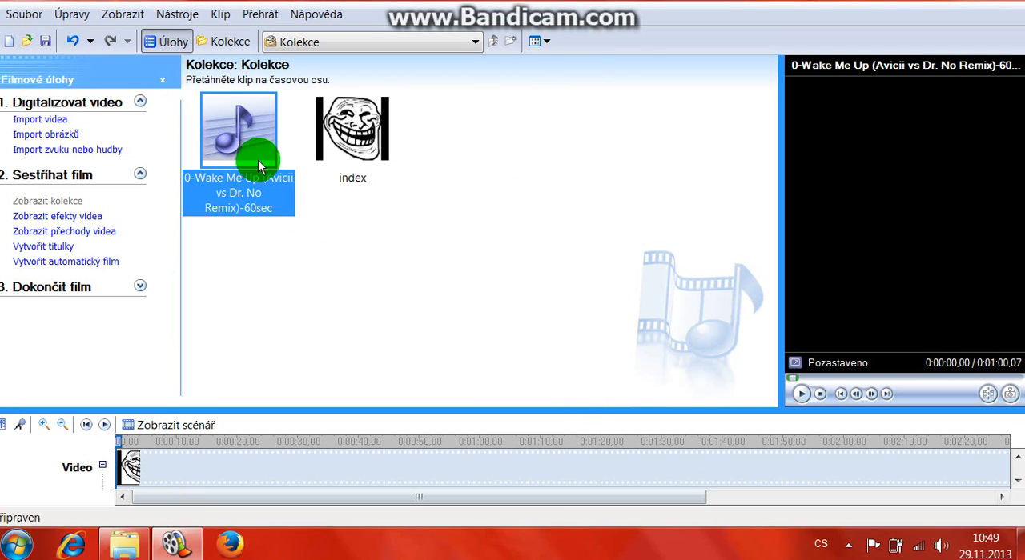
Step: Add the Wake Me Up music clip to the start of the timeline's music track, below the Zvuk track
{"action": "left_click", "coordinate": [1018, 482]}
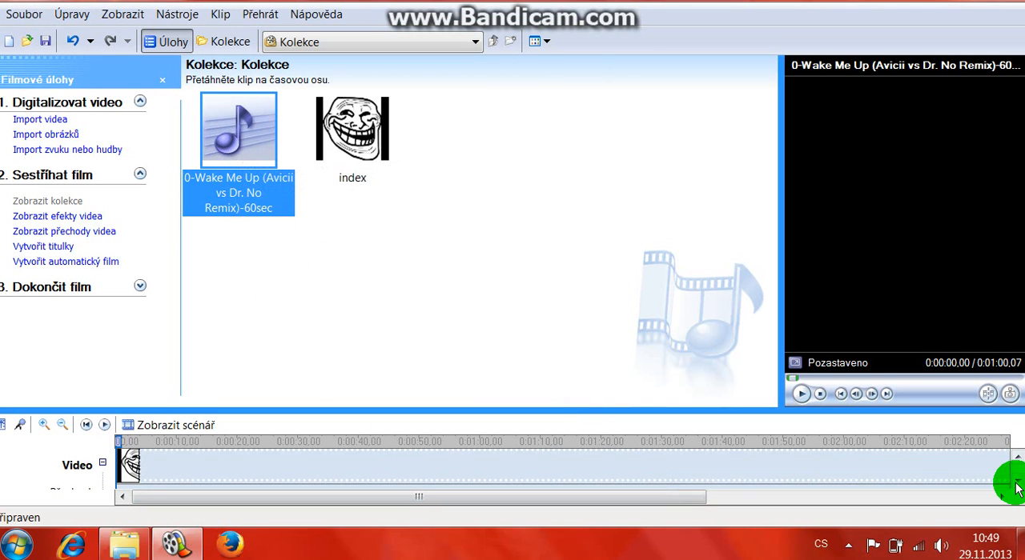
{"action": "left_click", "coordinate": [1017, 483]}
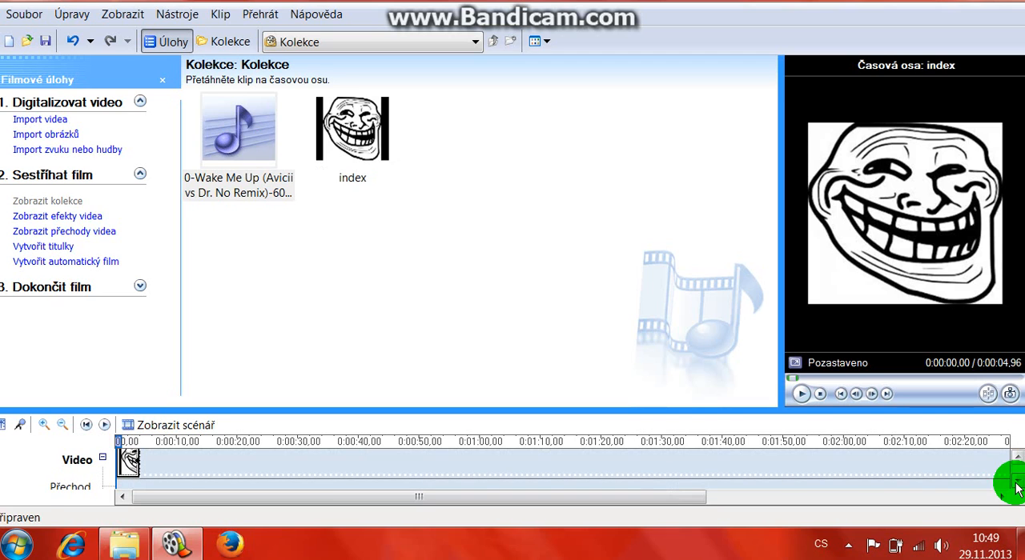
{"action": "left_click", "coordinate": [1017, 488]}
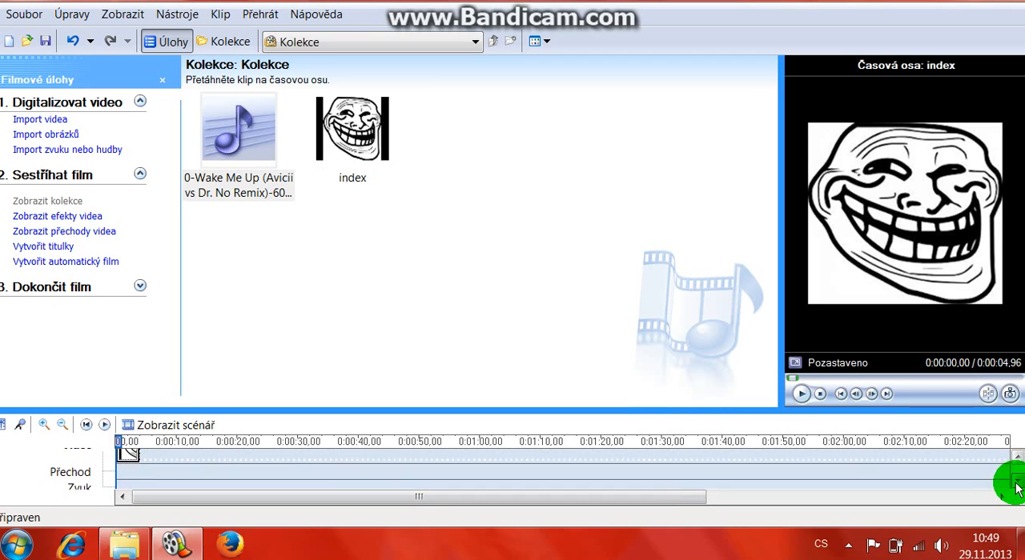
{"action": "left_click", "coordinate": [1016, 488]}
{"action": "left_click_drag", "start_coordinate": [219, 151], "coordinate": [119, 481]}
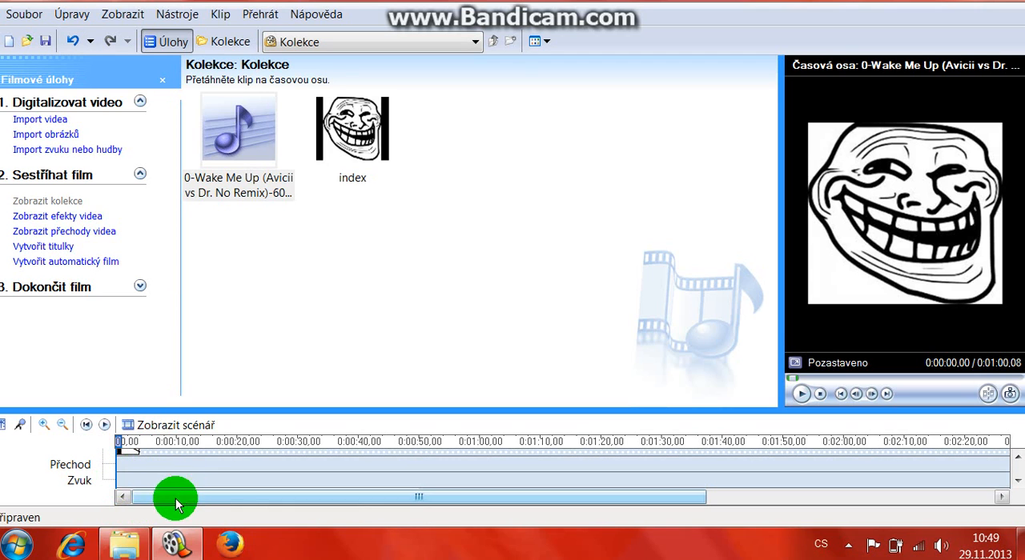
Step: Play the timeline from the start and pause it just after the index picture ends
{"action": "scroll", "coordinate": [166, 484], "scroll_direction": "up", "scroll_amount": 1}
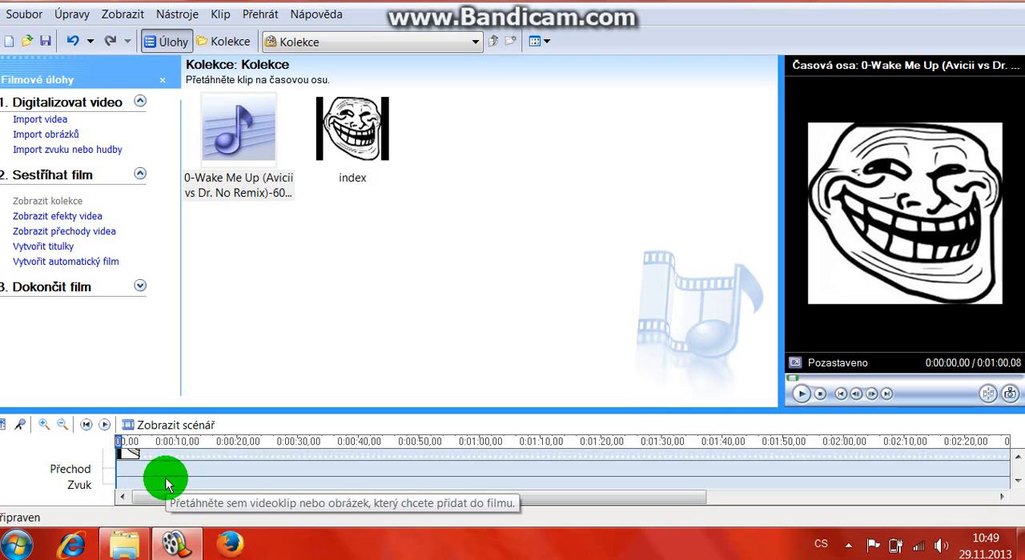
{"action": "scroll", "coordinate": [164, 478], "scroll_direction": "up", "scroll_amount": 2}
{"action": "scroll", "coordinate": [190, 471], "scroll_direction": "up", "scroll_amount": 1}
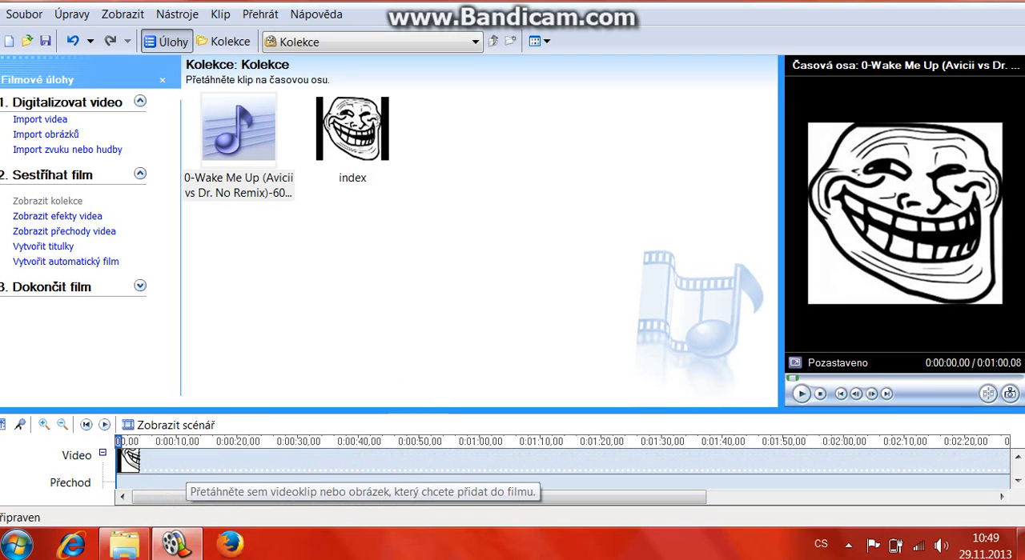
{"action": "left_click", "coordinate": [803, 394]}
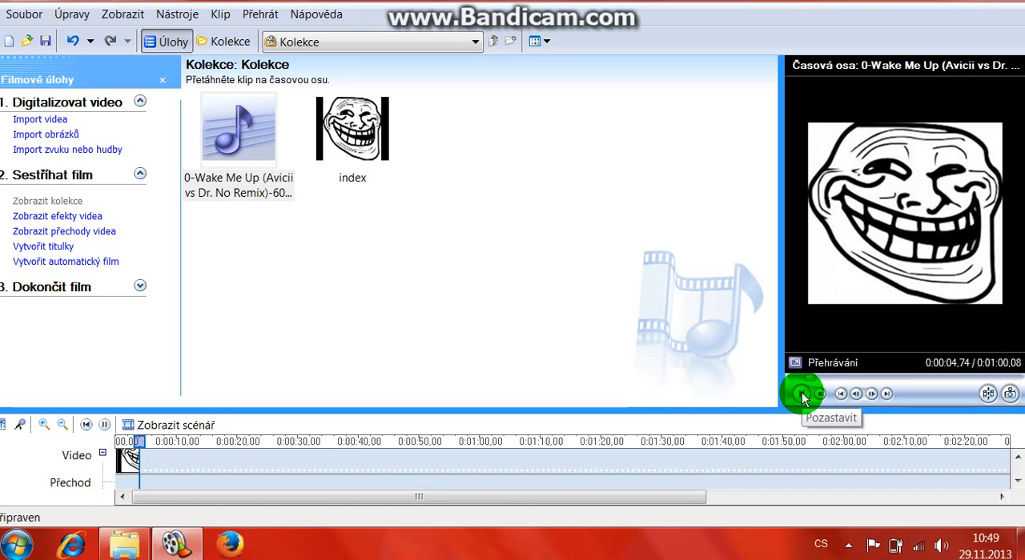
{"action": "left_click", "coordinate": [802, 394]}
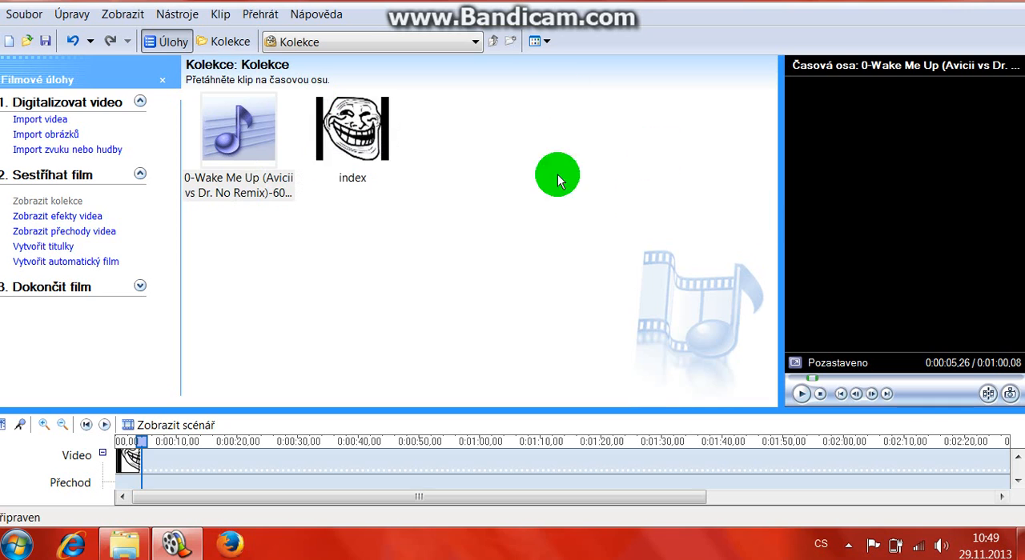
Step: Delete the index picture and the Wake Me Up music clip from both the timeline and the collection
{"action": "left_click_drag", "start_coordinate": [563, 231], "coordinate": [549, 301]}
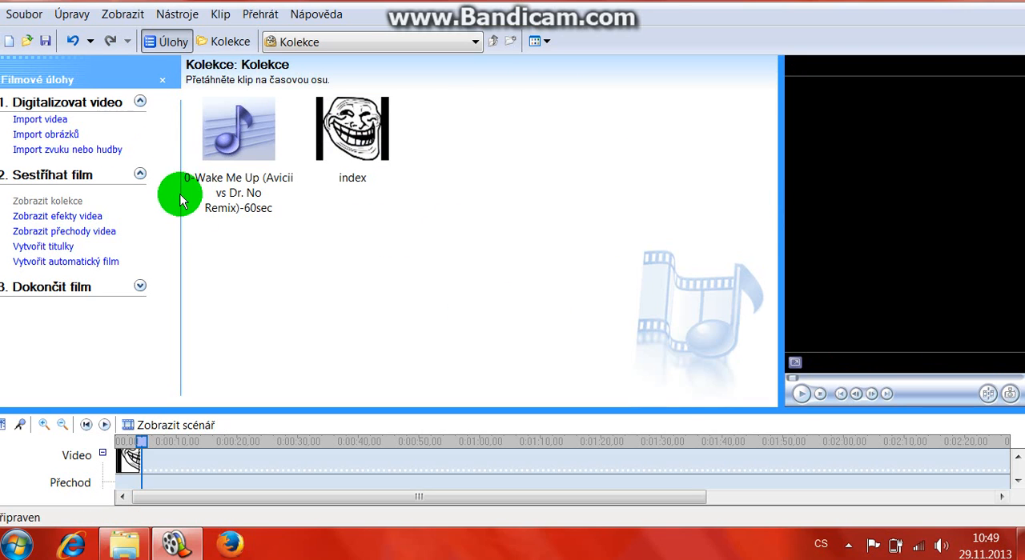
{"action": "right_click", "coordinate": [127, 461]}
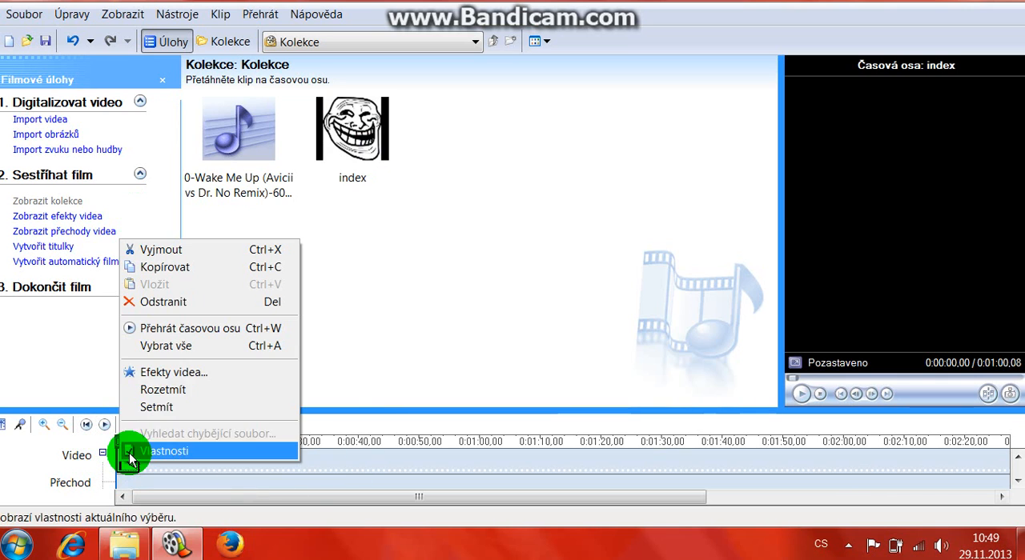
{"action": "left_click", "coordinate": [160, 303]}
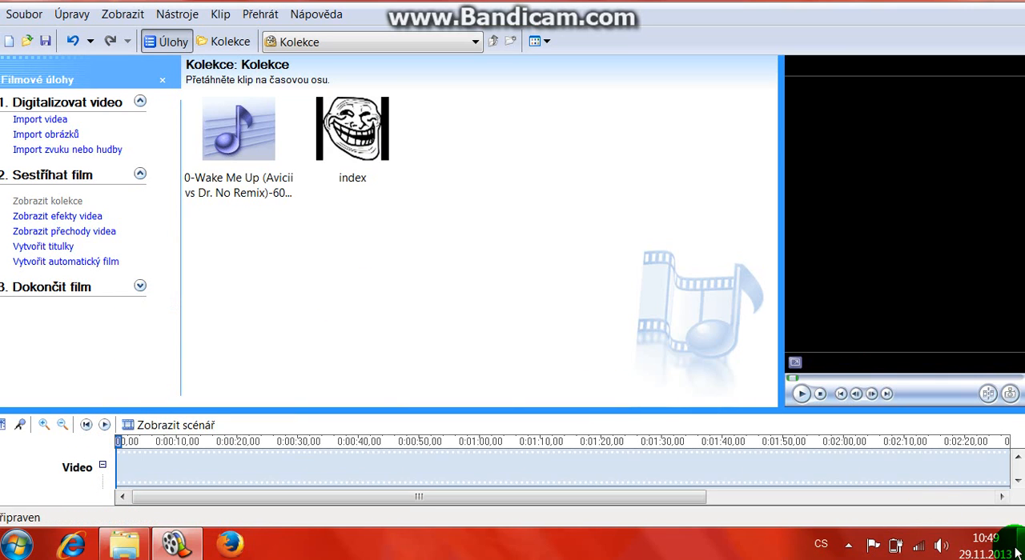
{"action": "left_click", "coordinate": [1017, 483]}
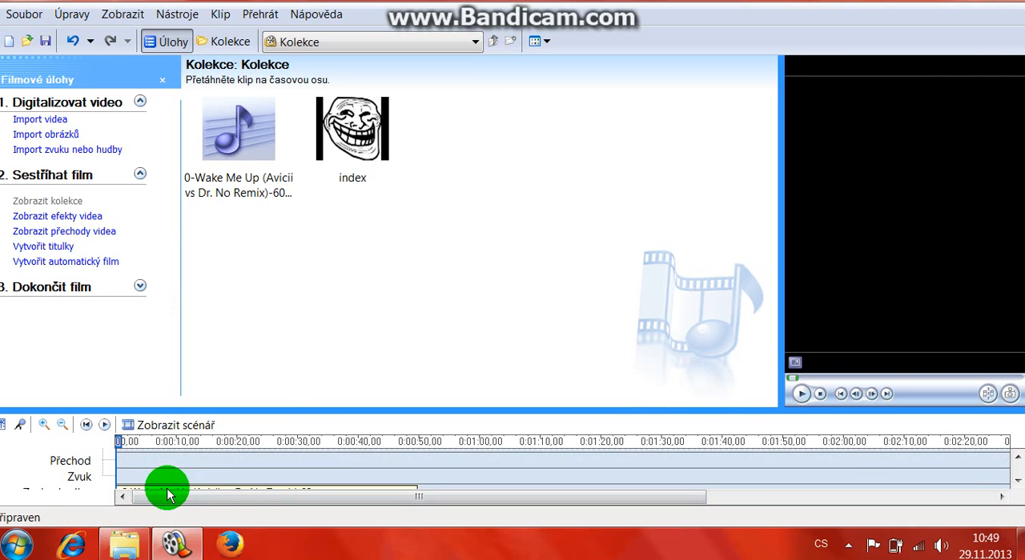
{"action": "right_click", "coordinate": [168, 494]}
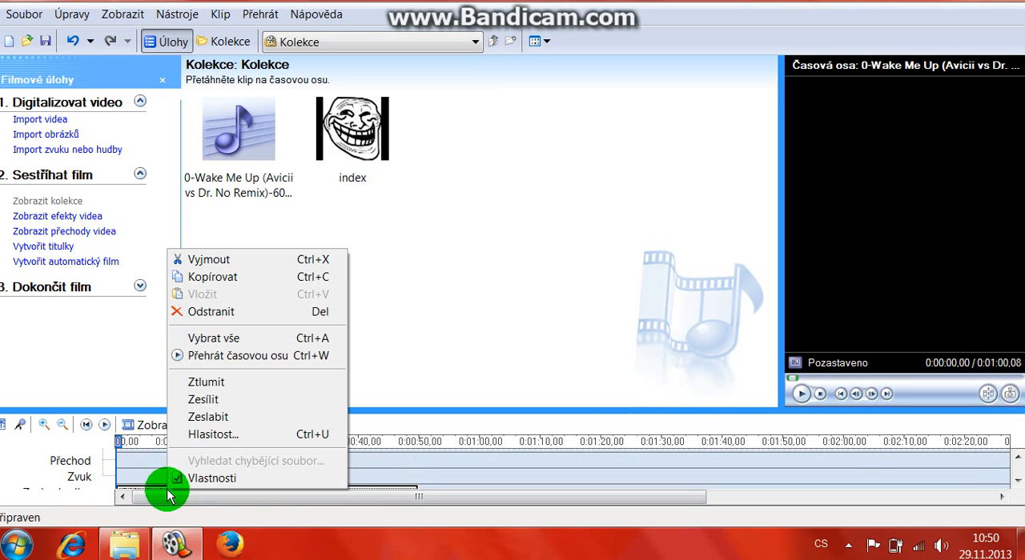
{"action": "left_click", "coordinate": [205, 314]}
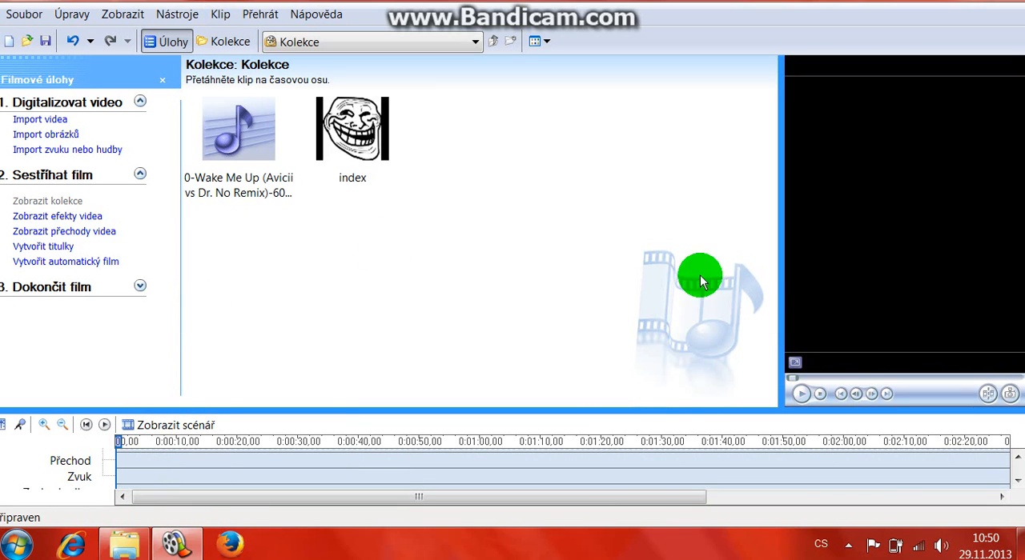
{"action": "left_click_drag", "start_coordinate": [700, 279], "coordinate": [148, 28]}
{"action": "key", "text": "Delete"}
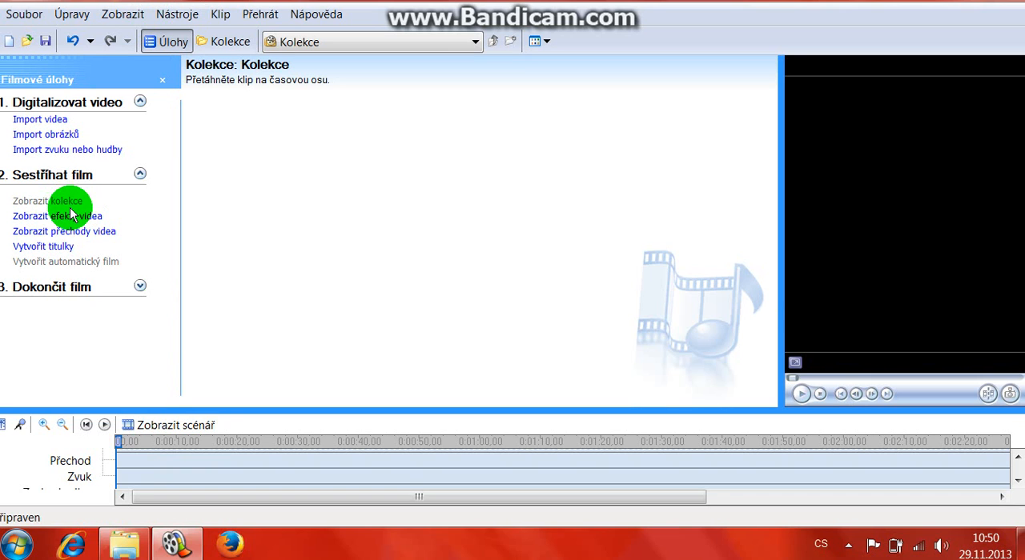
Step: Browse the available video effects (Efekty videa) and video transitions (Přechody videa)
{"action": "left_click", "coordinate": [63, 218]}
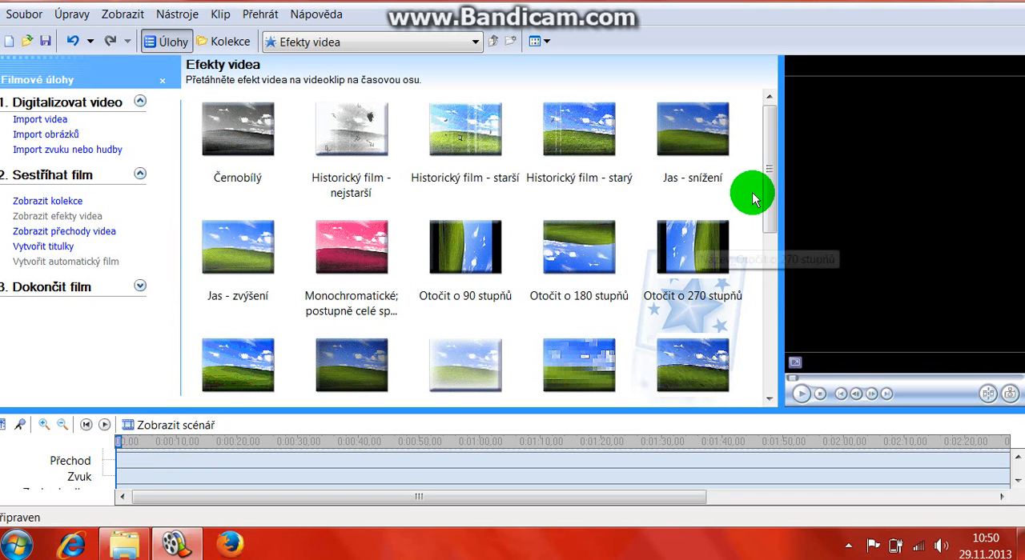
{"action": "left_click_drag", "start_coordinate": [767, 192], "coordinate": [727, 160]}
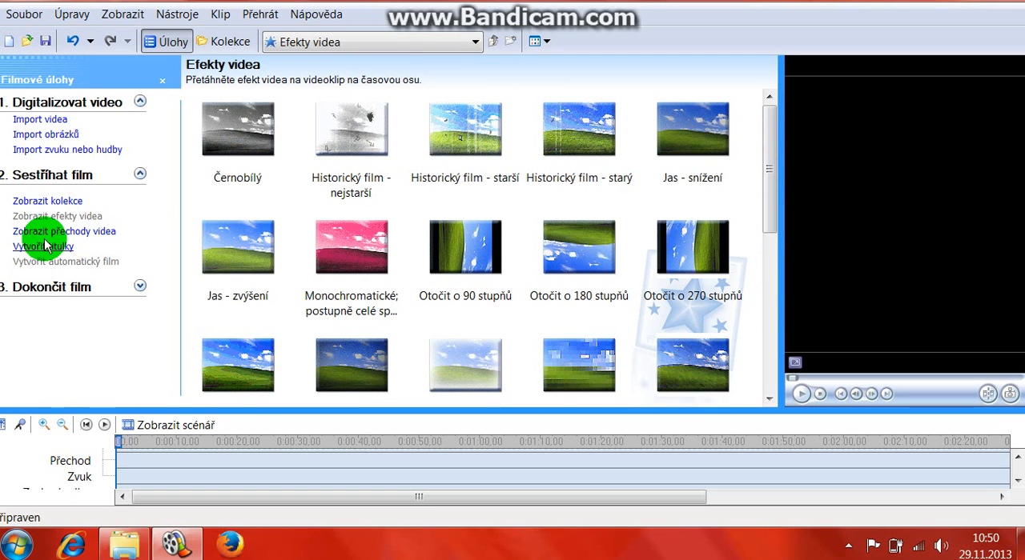
{"action": "left_click", "coordinate": [31, 234]}
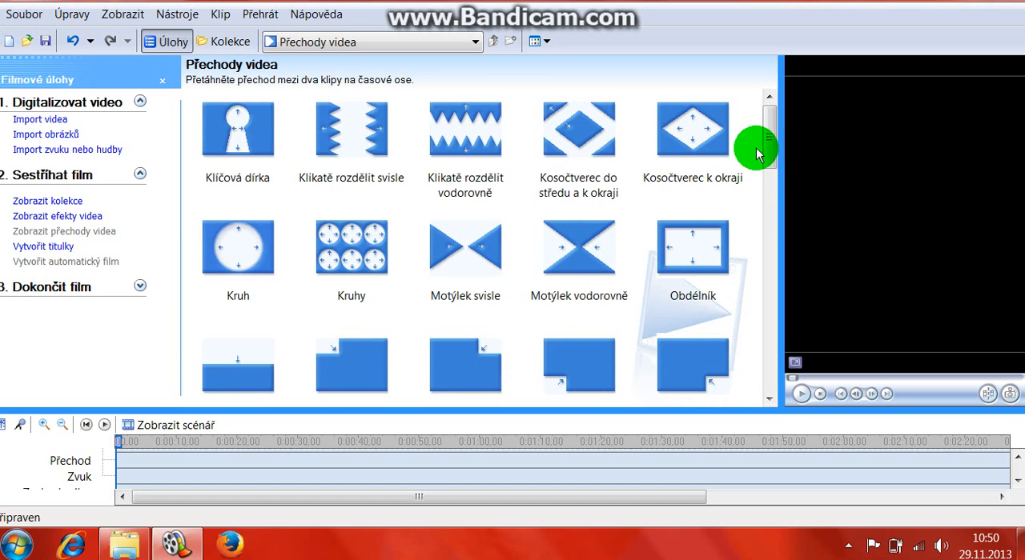
{"action": "scroll", "coordinate": [772, 170], "scroll_direction": "down", "scroll_amount": 1}
{"action": "scroll", "coordinate": [772, 170], "scroll_direction": "down", "scroll_amount": 1}
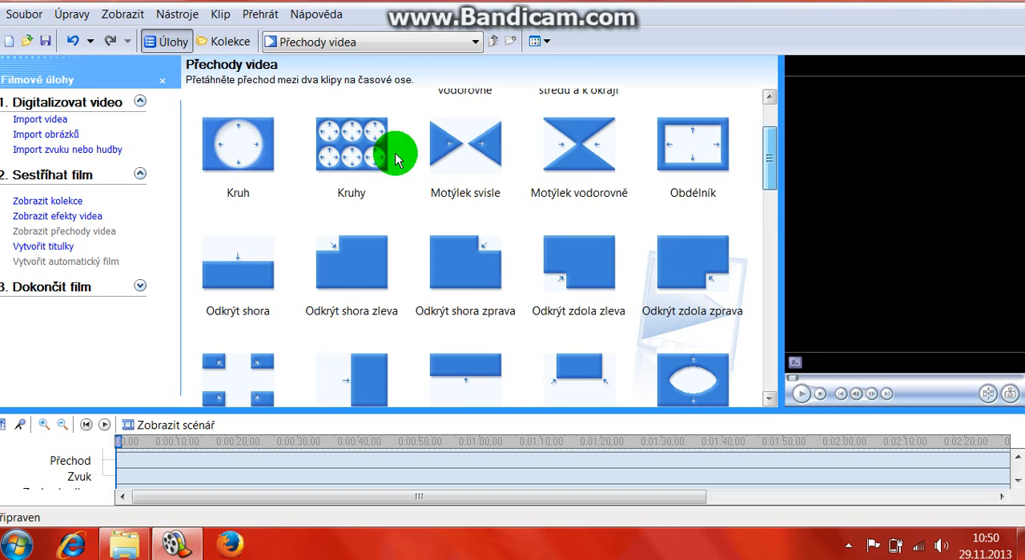
Step: Import the index picture from the desktop (Plocha) into the collection
{"action": "left_click", "coordinate": [51, 136]}
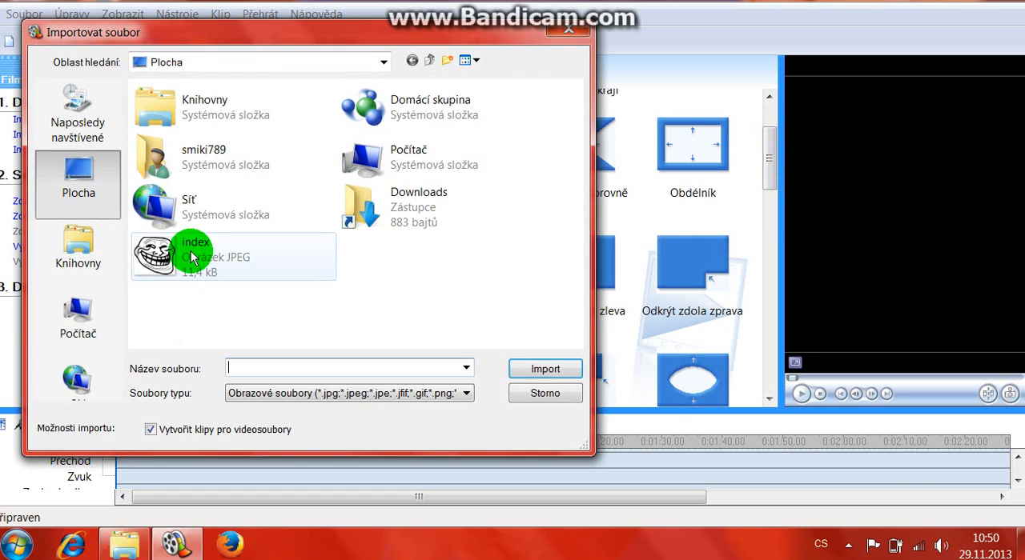
{"action": "left_click", "coordinate": [192, 248]}
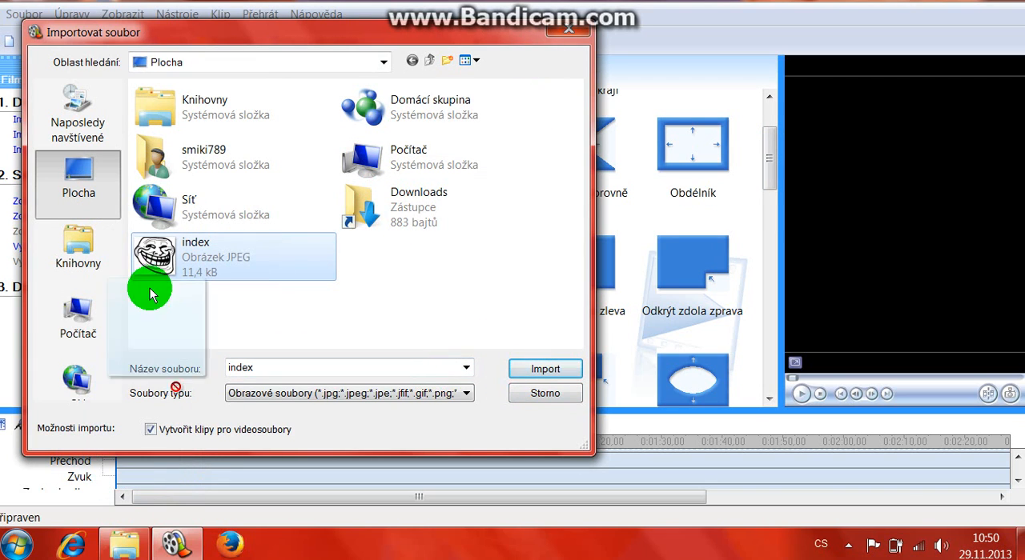
{"action": "left_click", "coordinate": [535, 368]}
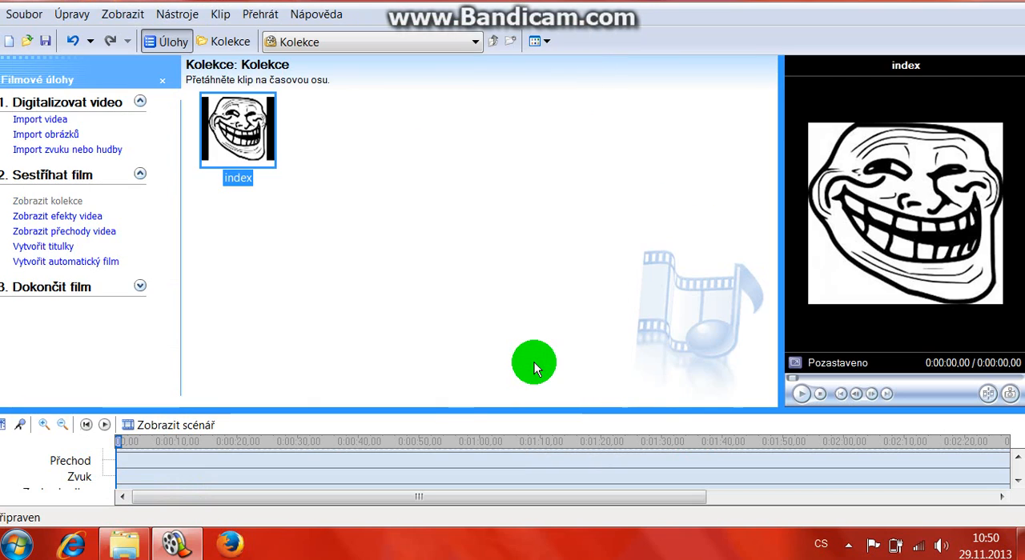
Step: Place the index picture twice in a row on the Video track with the transition Kosočtverec do středu a k okraji between the clips
{"action": "left_click_drag", "start_coordinate": [235, 128], "coordinate": [119, 456]}
{"action": "left_click_drag", "start_coordinate": [238, 153], "coordinate": [167, 457]}
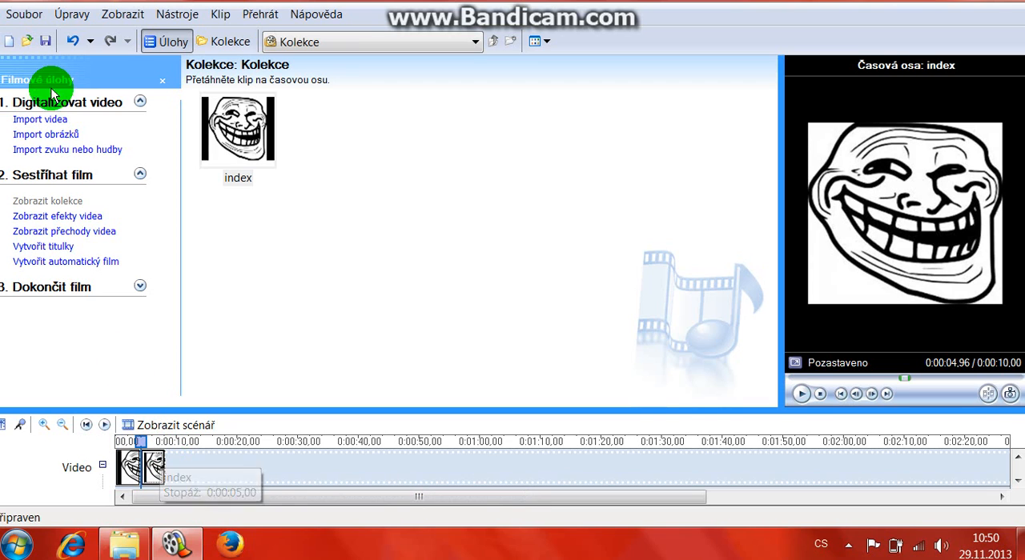
{"action": "left_click", "coordinate": [61, 231]}
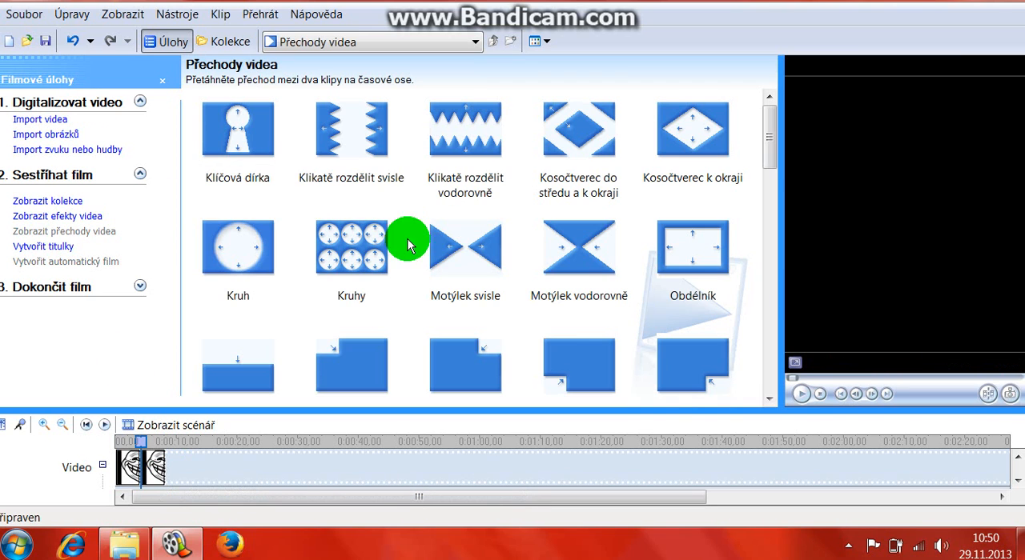
{"action": "left_click_drag", "start_coordinate": [564, 132], "coordinate": [138, 466]}
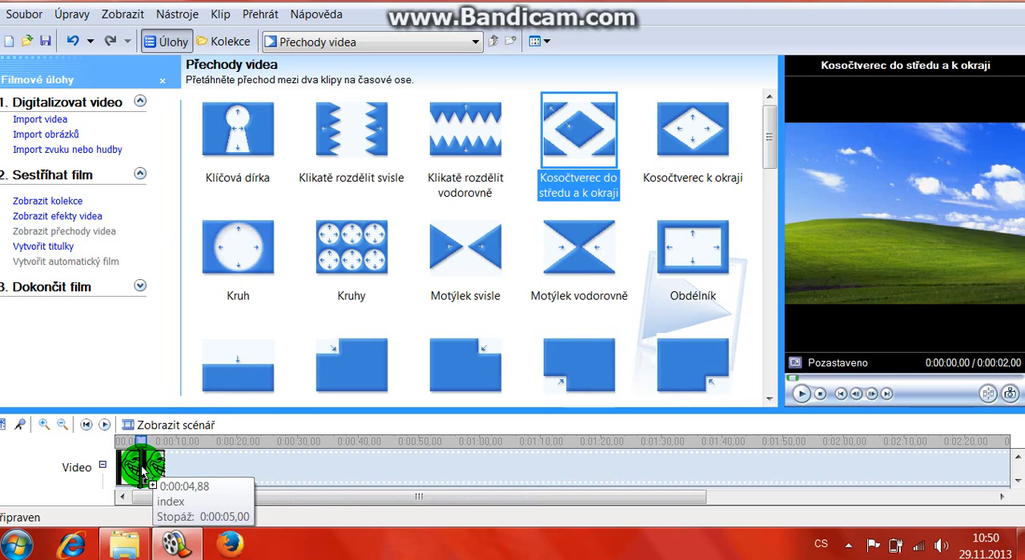
Step: Play the two index clips with their transition and return the playhead to the start of the timeline
{"action": "left_click", "coordinate": [804, 394]}
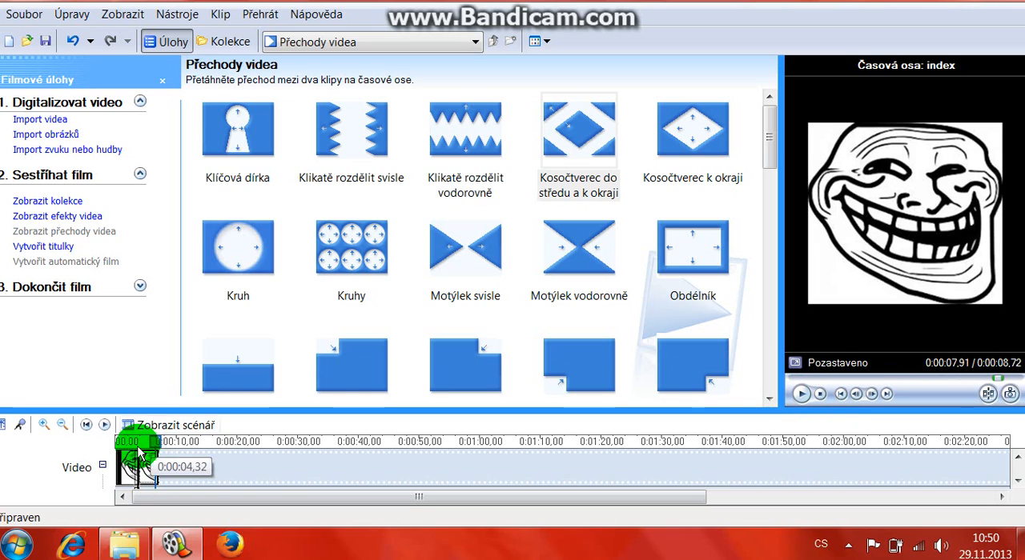
{"action": "left_click_drag", "start_coordinate": [158, 441], "coordinate": [102, 445]}
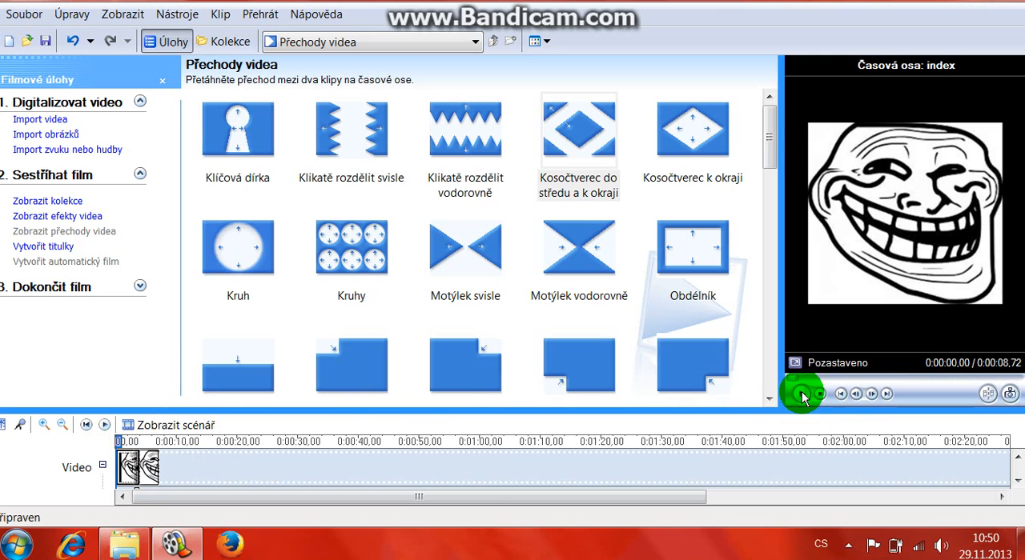
Step: Move the second index clip away from the first to remove their overlap, and replay the timeline from the start
{"action": "left_click_drag", "start_coordinate": [148, 474], "coordinate": [157, 475]}
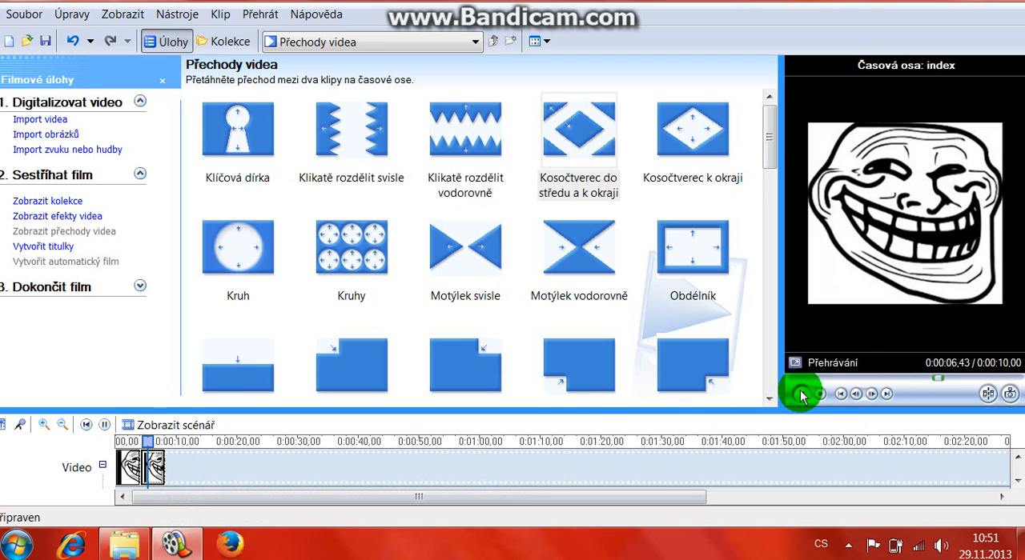
{"action": "left_click_drag", "start_coordinate": [149, 442], "coordinate": [78, 446]}
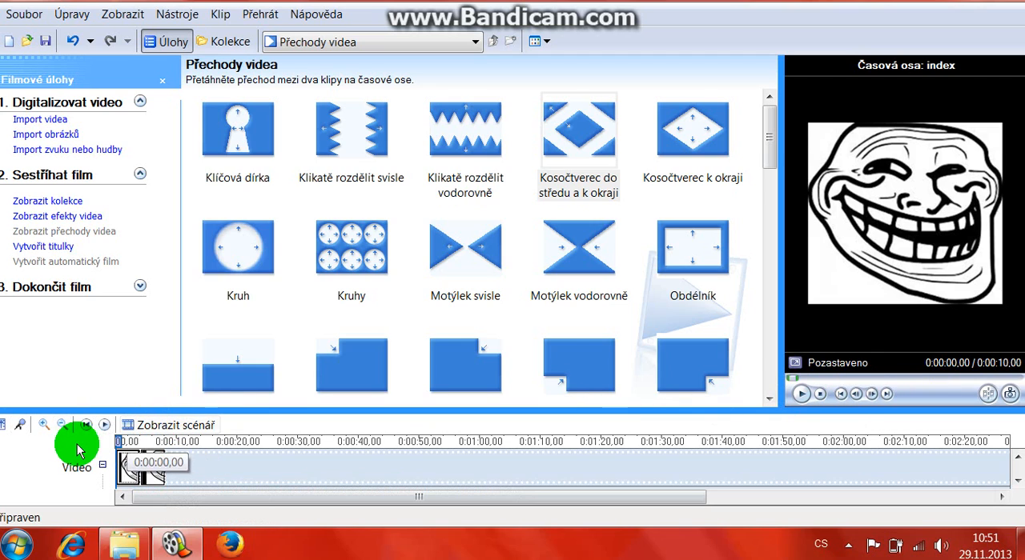
{"action": "left_click", "coordinate": [800, 396]}
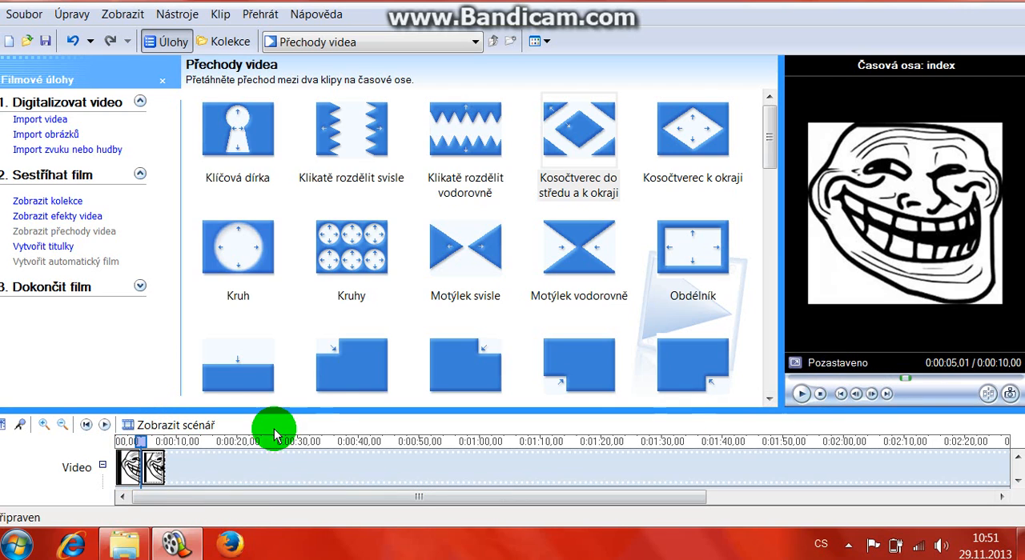
Step: Delete both index clips from the timeline's Video track
{"action": "right_click", "coordinate": [146, 464]}
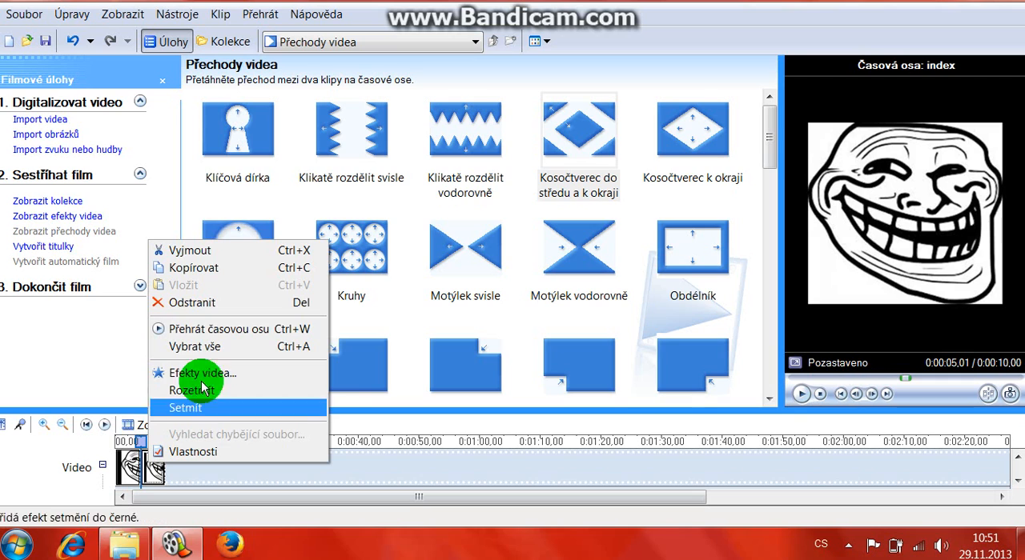
{"action": "left_click", "coordinate": [181, 307]}
{"action": "right_click", "coordinate": [129, 468]}
{"action": "left_click", "coordinate": [196, 311]}
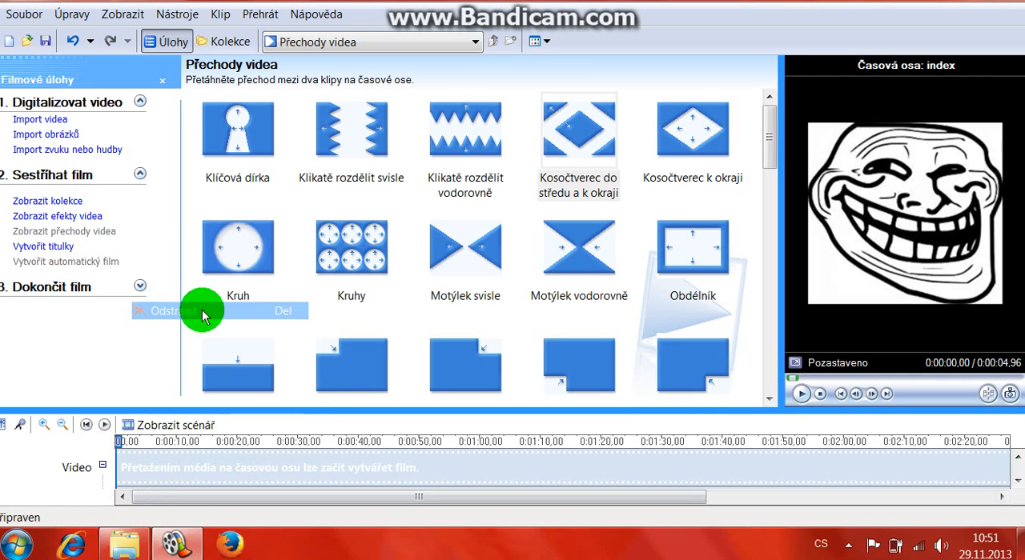
Step: Create a title at the beginning of the film reading "shool mans cz" with "presents" as its second line
{"action": "left_click", "coordinate": [39, 246]}
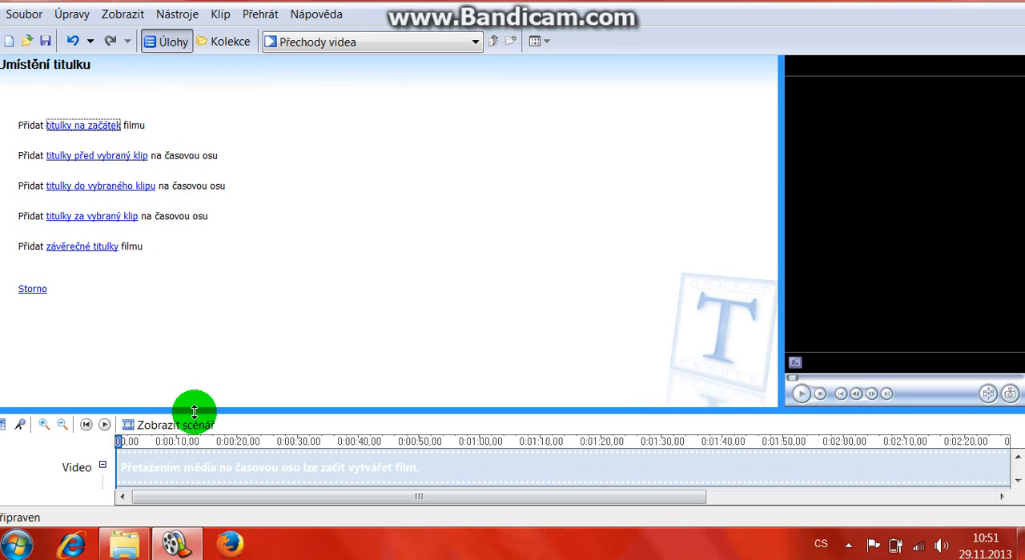
{"action": "left_click_drag", "start_coordinate": [263, 412], "coordinate": [261, 404]}
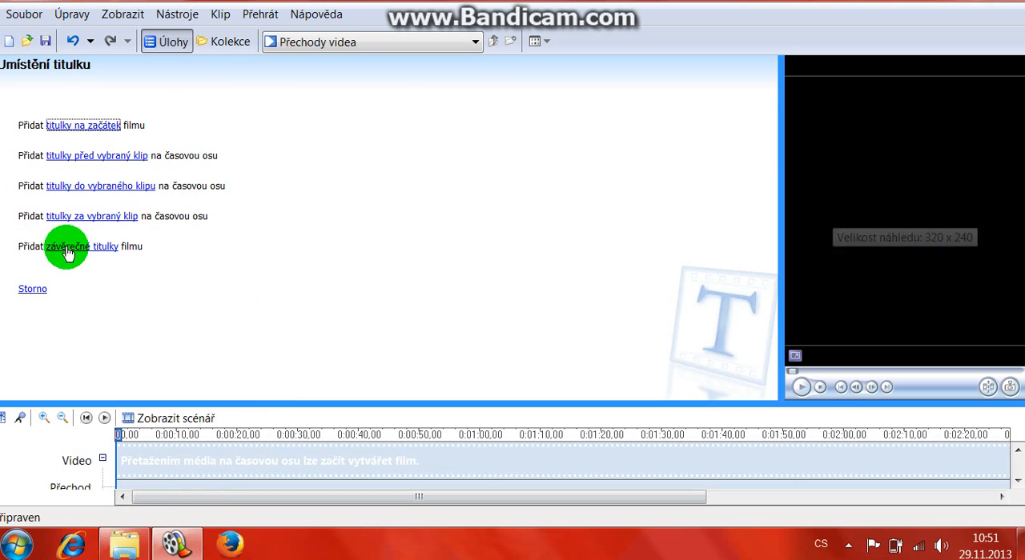
{"action": "left_click", "coordinate": [95, 127]}
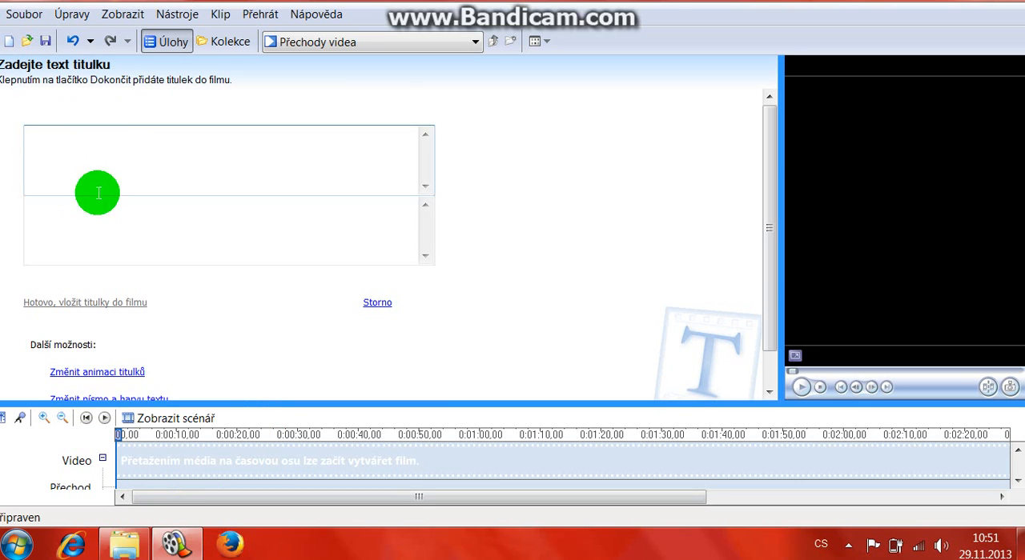
{"action": "left_click_drag", "start_coordinate": [164, 402], "coordinate": [183, 505]}
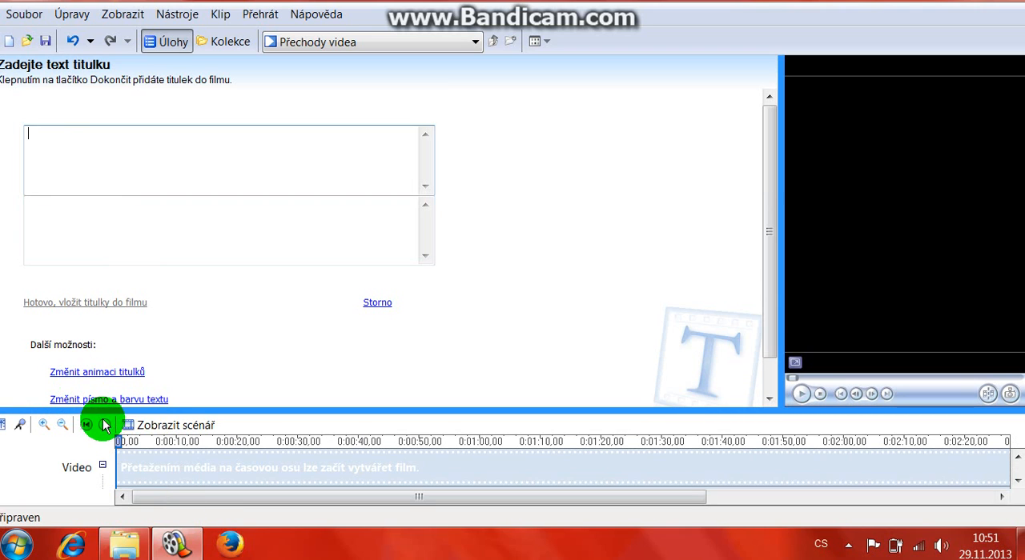
{"action": "left_click_drag", "start_coordinate": [103, 412], "coordinate": [231, 558]}
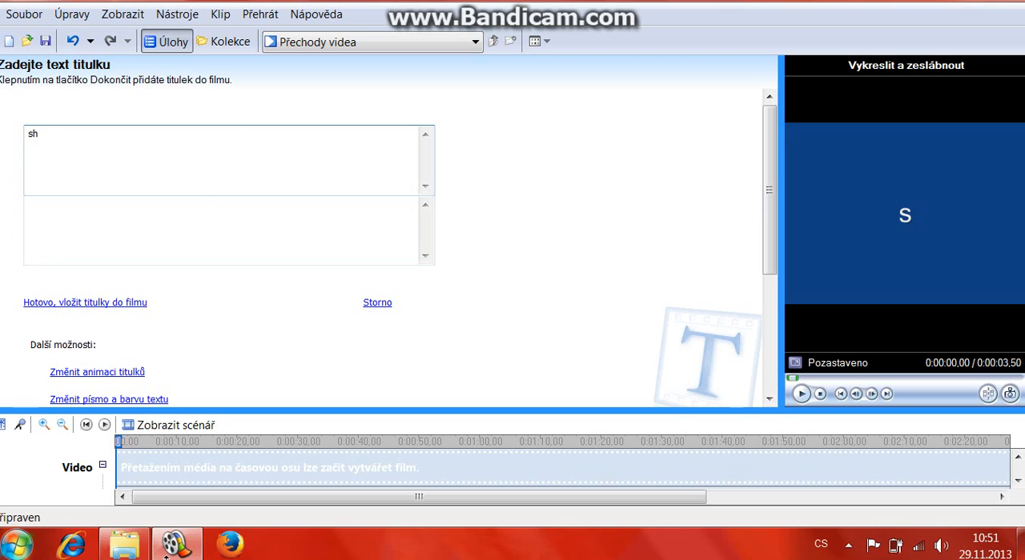
{"action": "type", "text": "ool mans cz"}
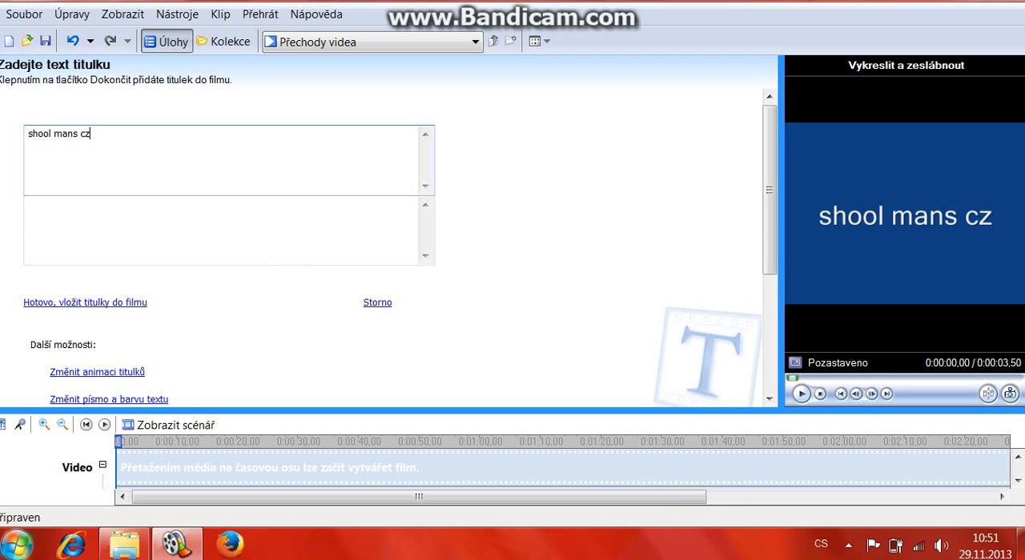
{"action": "left_click", "coordinate": [83, 211]}
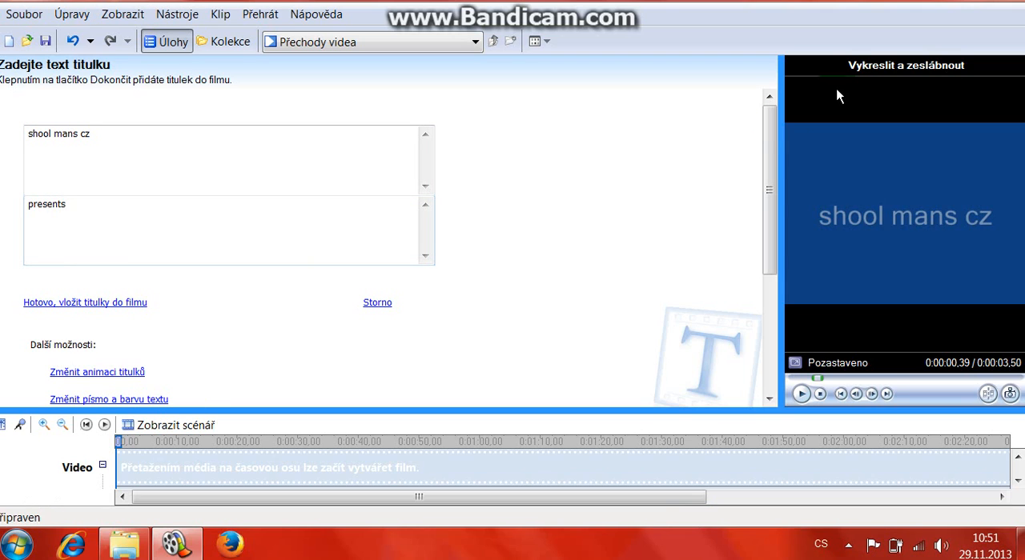
{"action": "left_click", "coordinate": [850, 244]}
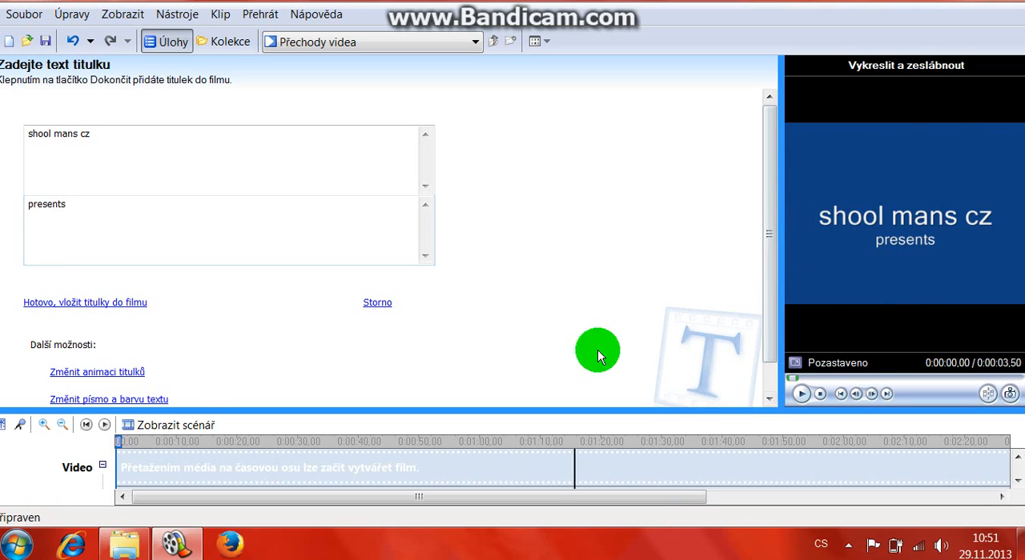
Step: Set the title's text color to light green and its background color to red
{"action": "left_click", "coordinate": [73, 376]}
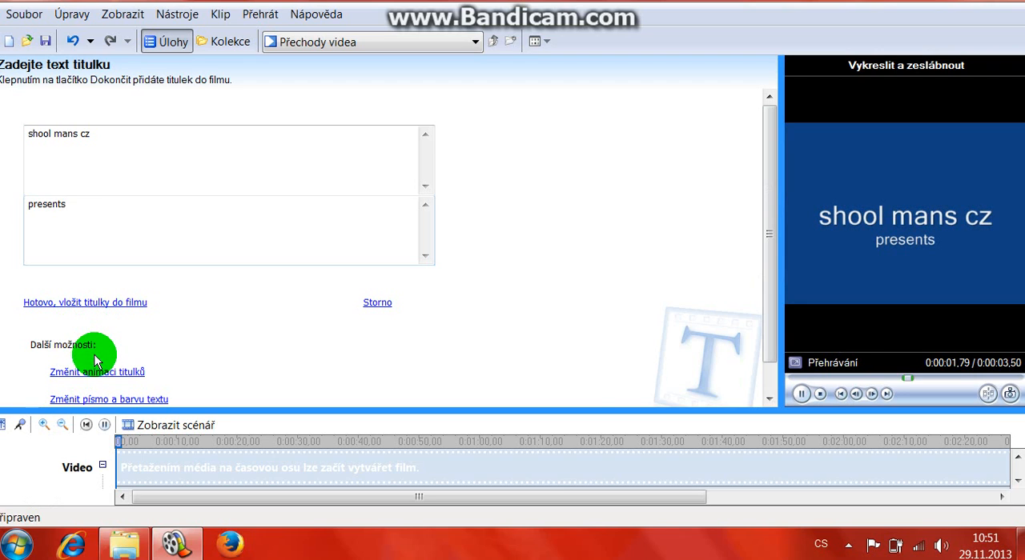
{"action": "left_click", "coordinate": [133, 402]}
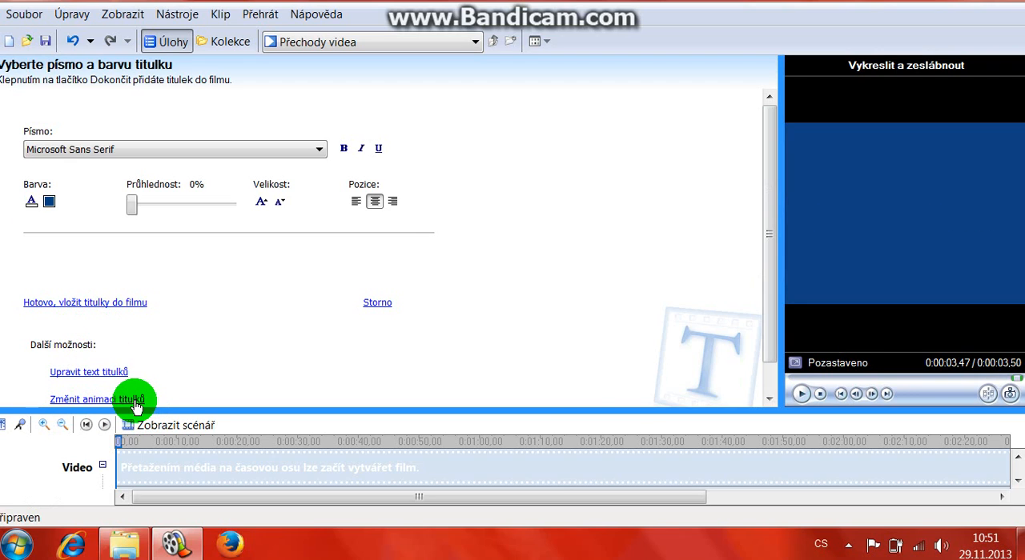
{"action": "left_click", "coordinate": [31, 202]}
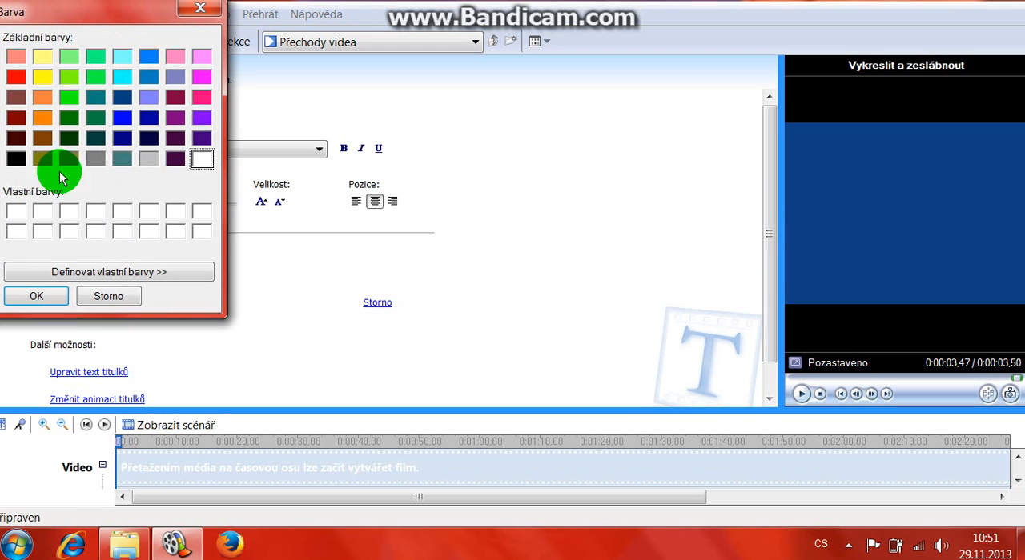
{"action": "left_click", "coordinate": [64, 74]}
{"action": "left_click", "coordinate": [63, 301]}
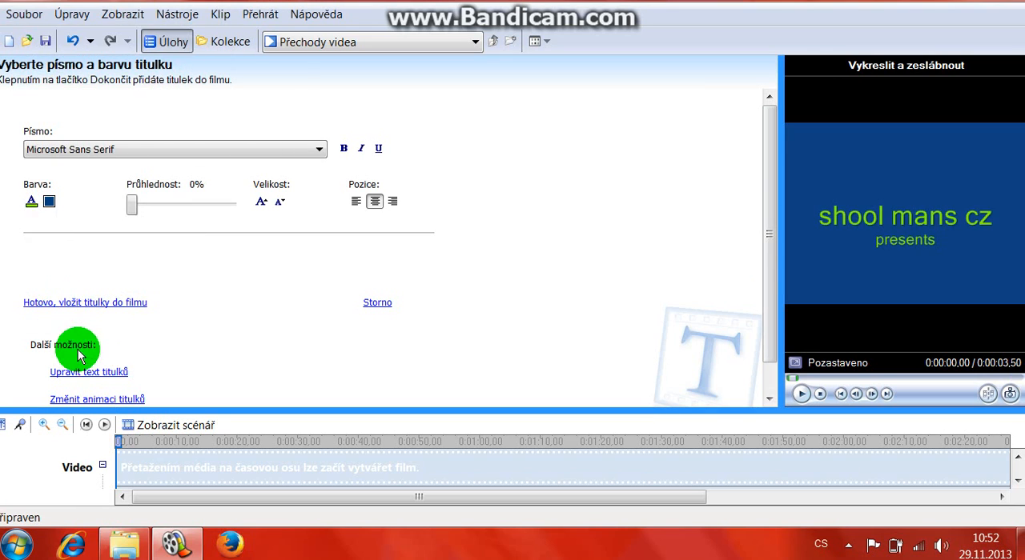
{"action": "left_click", "coordinate": [48, 202]}
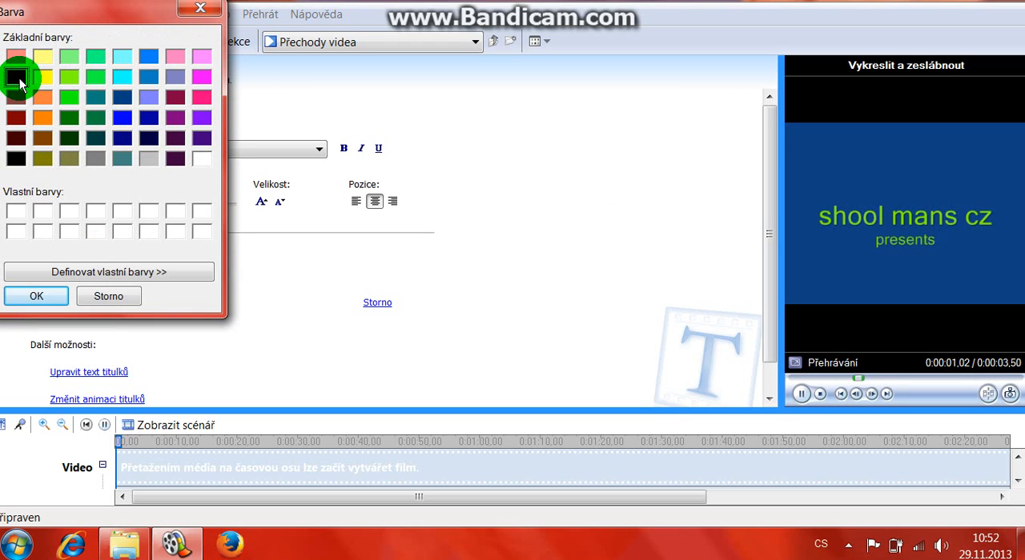
{"action": "left_click", "coordinate": [50, 296]}
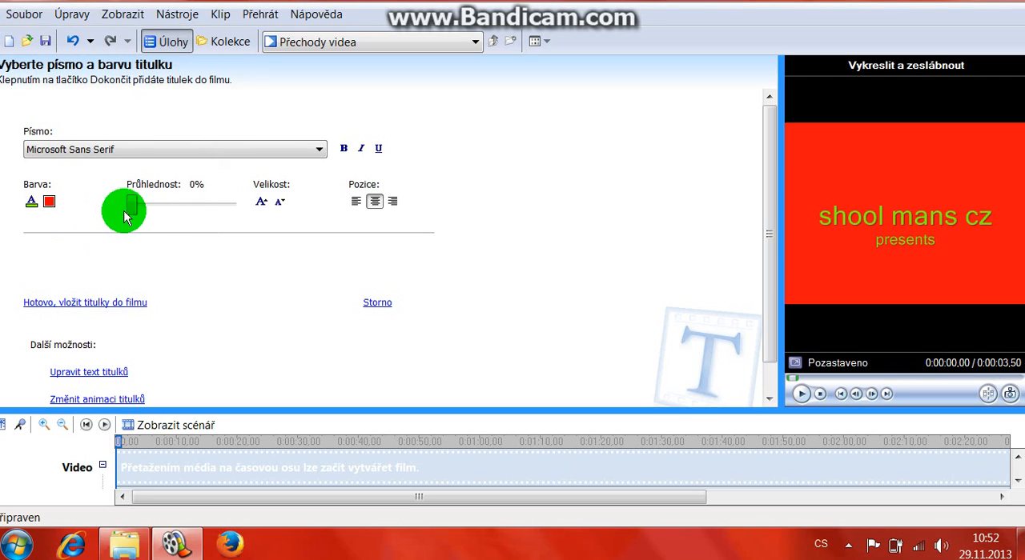
Step: Enlarge the title text by one size step and make it bold
{"action": "mouse_move", "coordinate": [124, 216]}
{"action": "left_mouse_down"}
{"action": "mouse_move", "coordinate": [245, 213]}
{"action": "mouse_move", "coordinate": [138, 221]}
{"action": "left_mouse_up"}
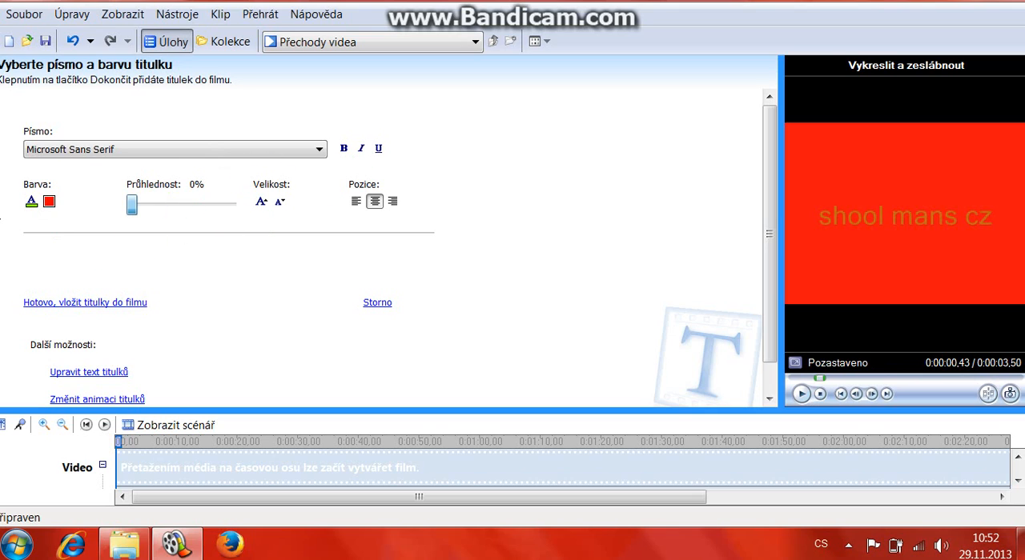
{"action": "left_click", "coordinate": [262, 204]}
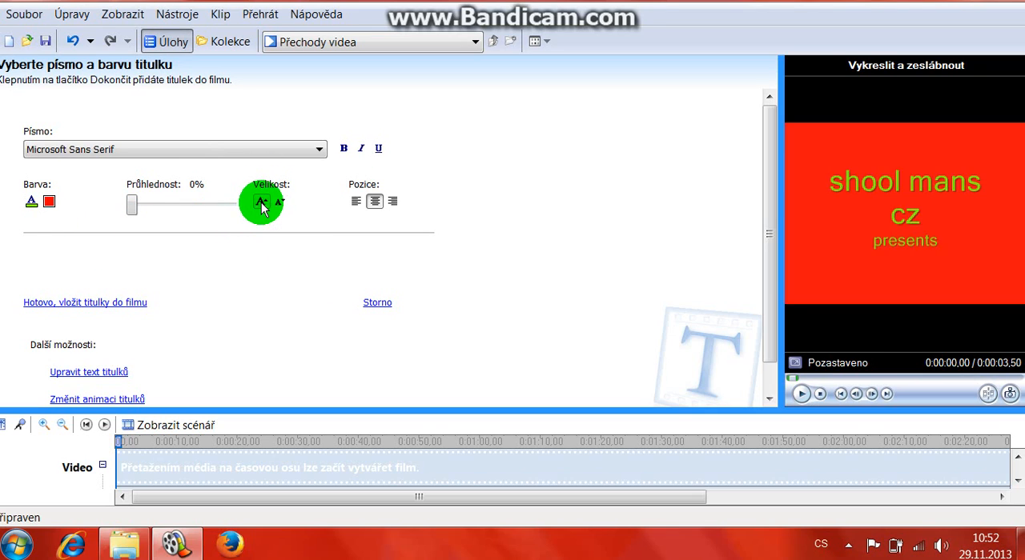
{"action": "left_click", "coordinate": [345, 150]}
Step: Try the fonts Vani, Rod, Sakkal Majalla and Shonar Bangla on the title text
{"action": "left_click", "coordinate": [177, 150]}
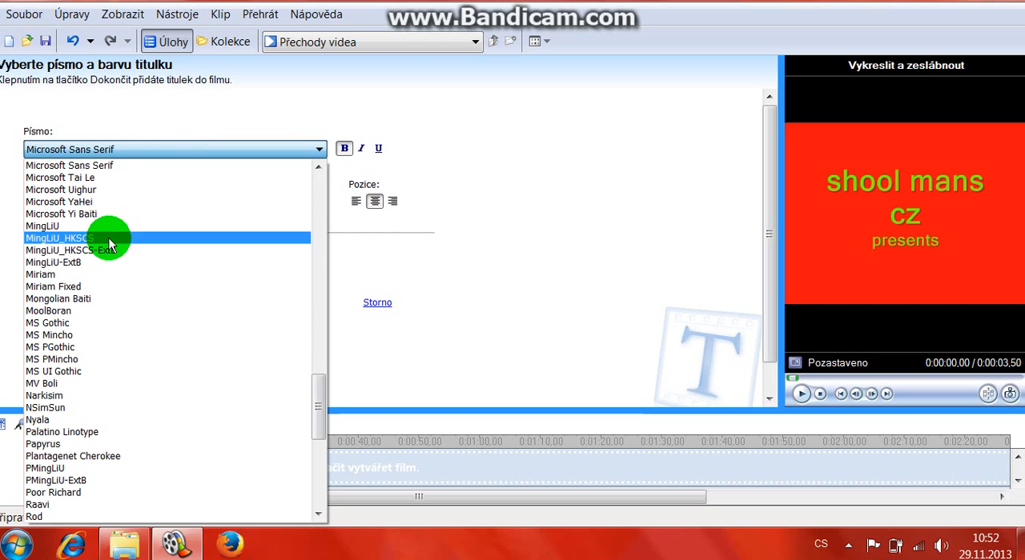
{"action": "scroll", "coordinate": [110, 236], "scroll_direction": "down", "scroll_amount": 10}
{"action": "left_click_drag", "start_coordinate": [321, 471], "coordinate": [181, 451]}
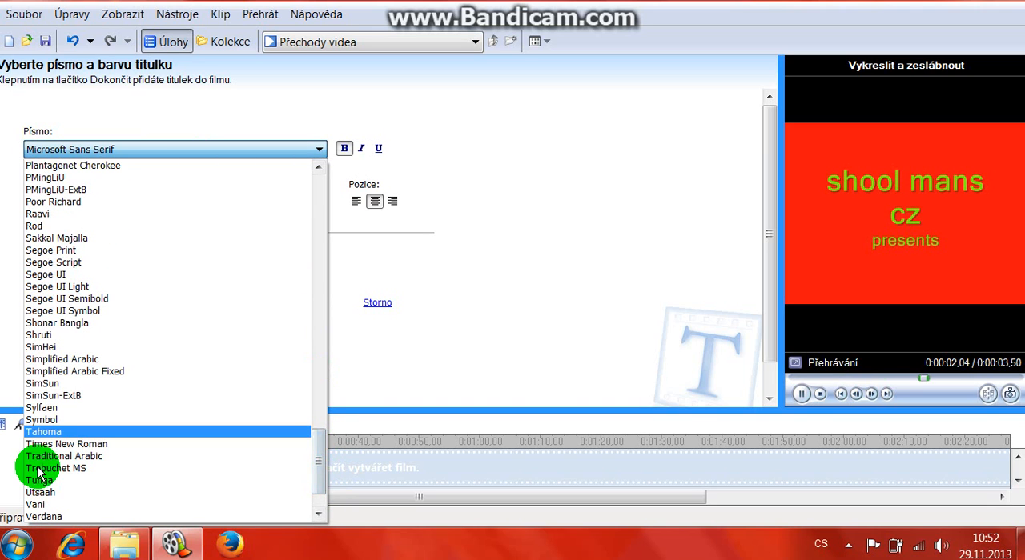
{"action": "left_click", "coordinate": [46, 505]}
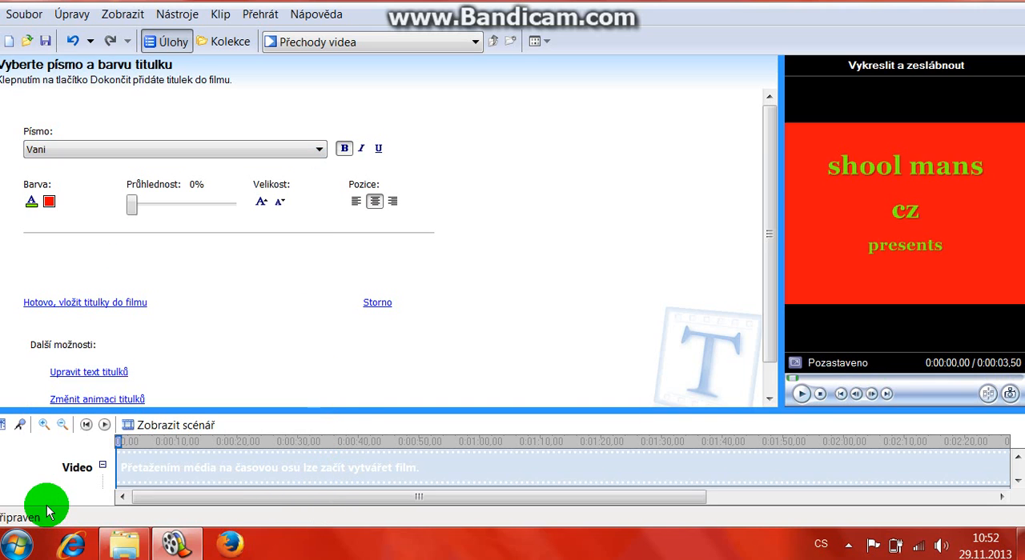
{"action": "left_click", "coordinate": [121, 154]}
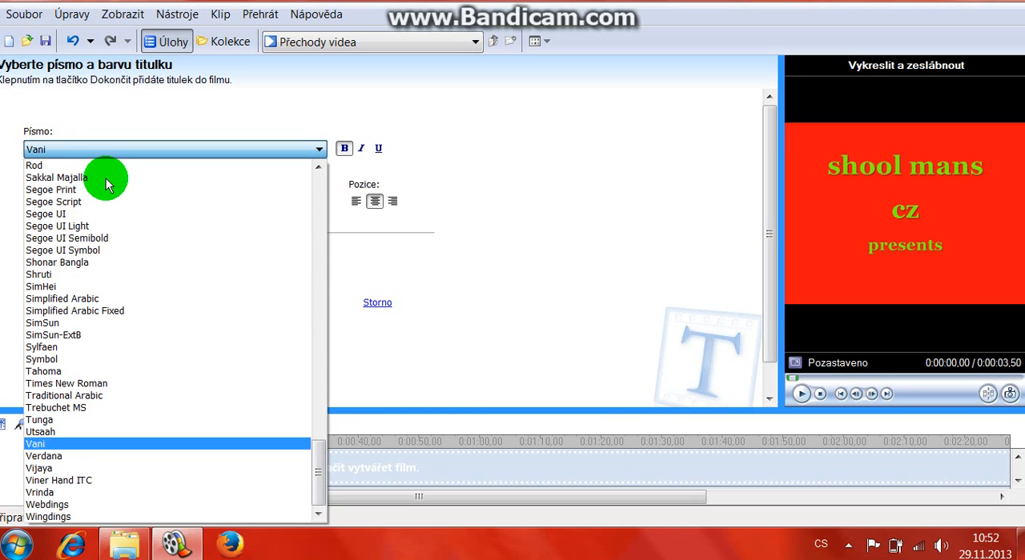
{"action": "left_click", "coordinate": [97, 164]}
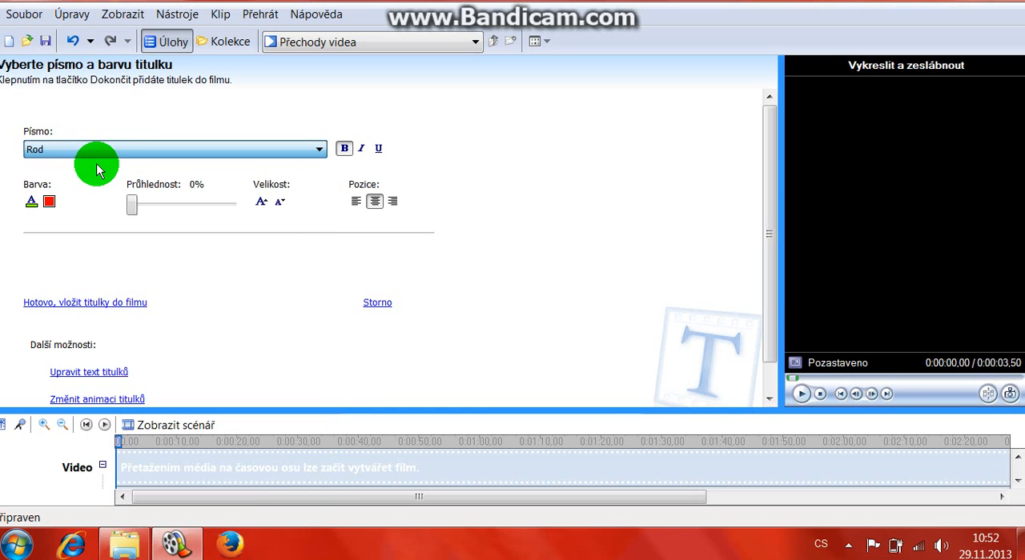
{"action": "left_click", "coordinate": [165, 151]}
{"action": "left_click", "coordinate": [143, 172]}
{"action": "left_click", "coordinate": [143, 152]}
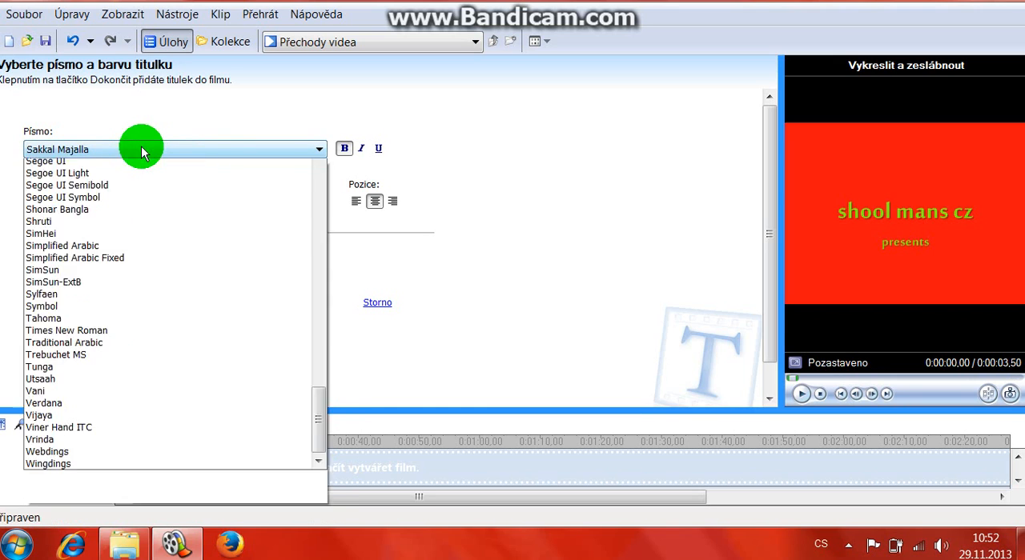
{"action": "left_click", "coordinate": [112, 199]}
Step: Set the title's font to Plantagenet Cherokee
{"action": "left_click", "coordinate": [170, 154]}
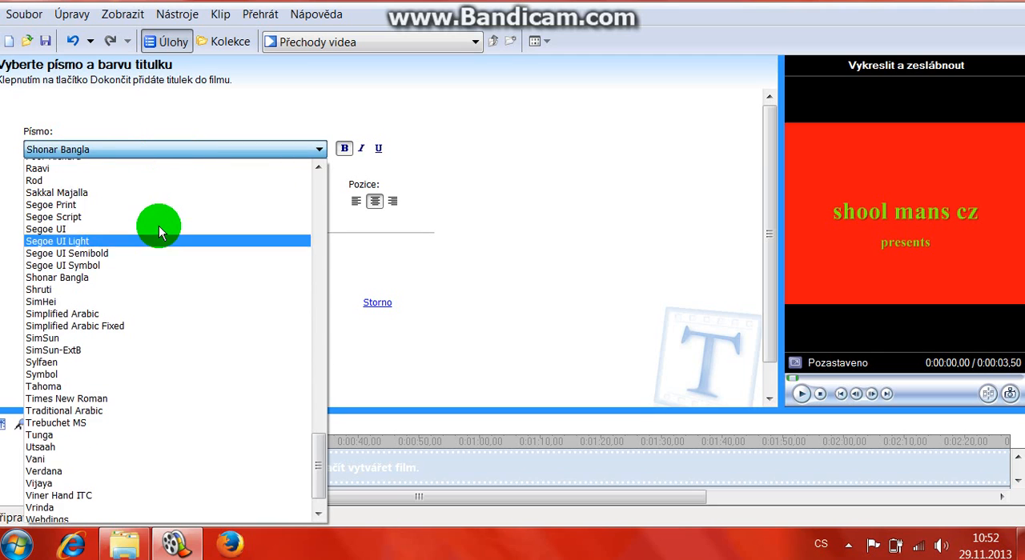
{"action": "scroll", "coordinate": [91, 217], "scroll_direction": "up", "scroll_amount": 5}
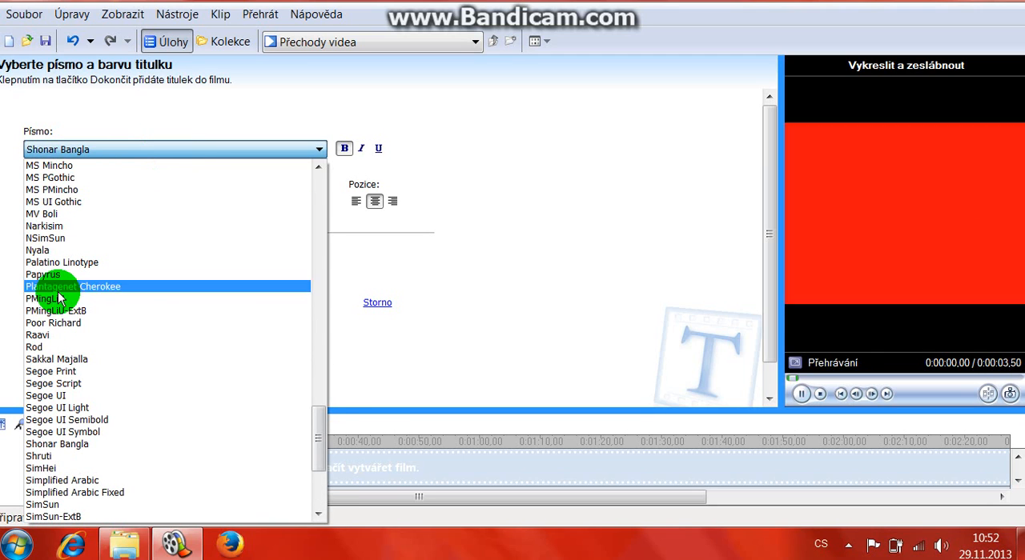
{"action": "left_click", "coordinate": [52, 286]}
{"action": "left_click", "coordinate": [99, 159]}
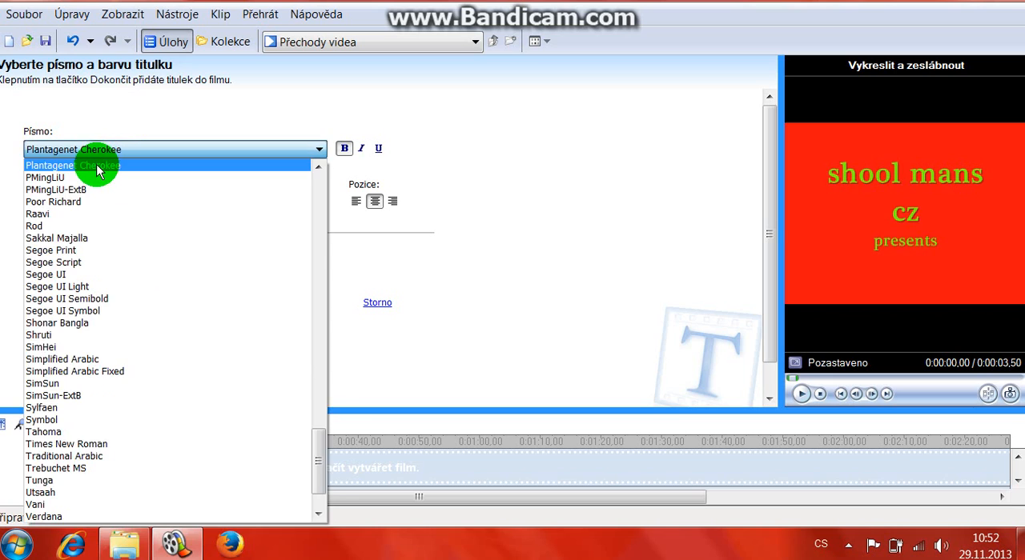
{"action": "left_click", "coordinate": [96, 158]}
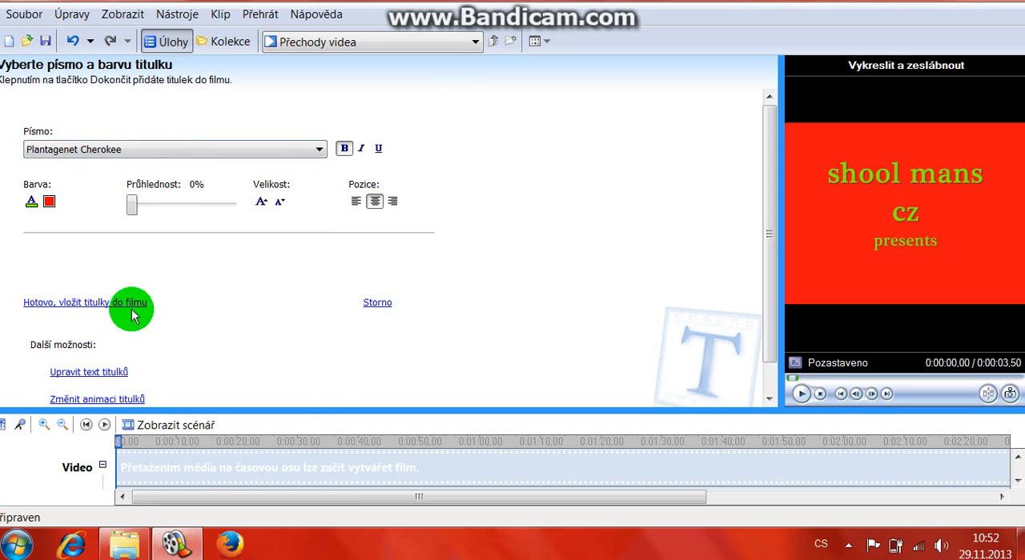
Step: Try italic and underline formatting on the title text
{"action": "left_click", "coordinate": [361, 151]}
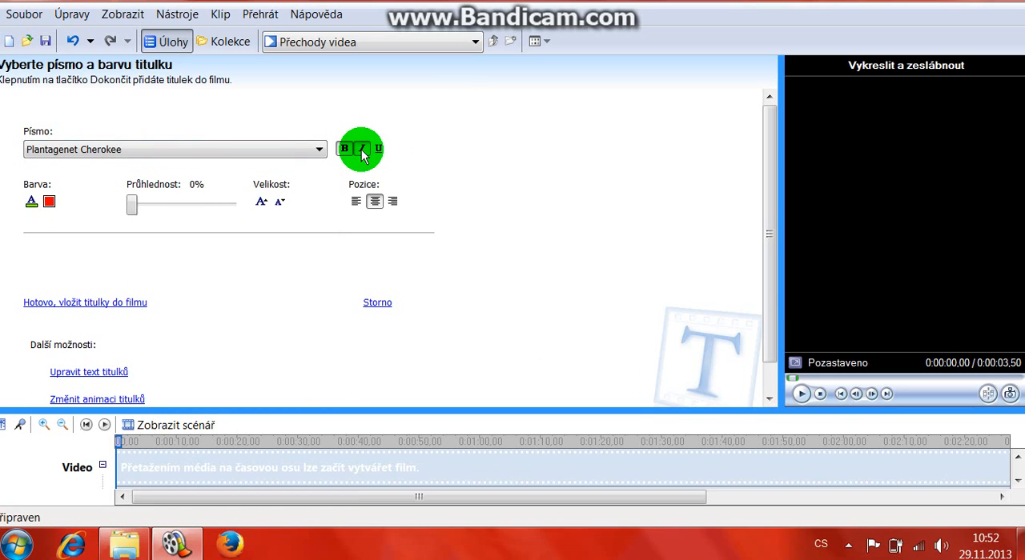
{"action": "left_click", "coordinate": [378, 153]}
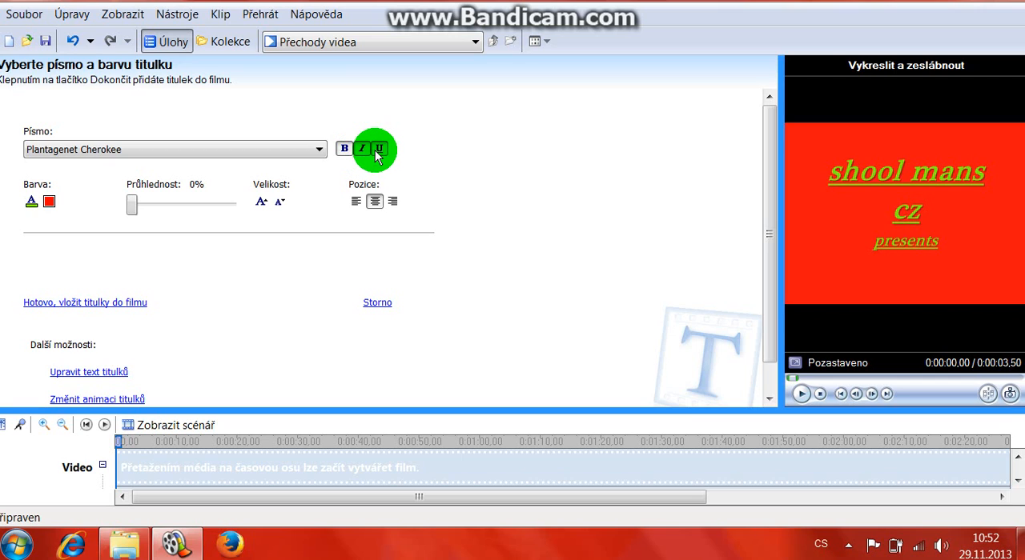
{"action": "left_click", "coordinate": [375, 152]}
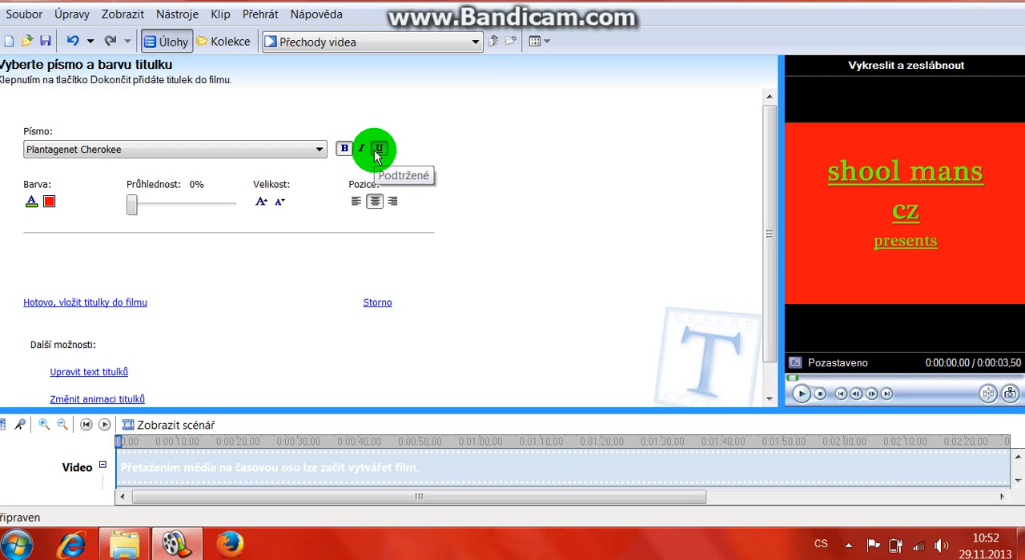
Step: Preview the title animations Přílet shora zleva, Psací stroj, Telegrafní páska, Informační proužek and Blikající, and select Přílet z blízka
{"action": "left_click", "coordinate": [128, 397]}
{"action": "left_click_drag", "start_coordinate": [426, 196], "coordinate": [110, 188]}
{"action": "left_click", "coordinate": [96, 180]}
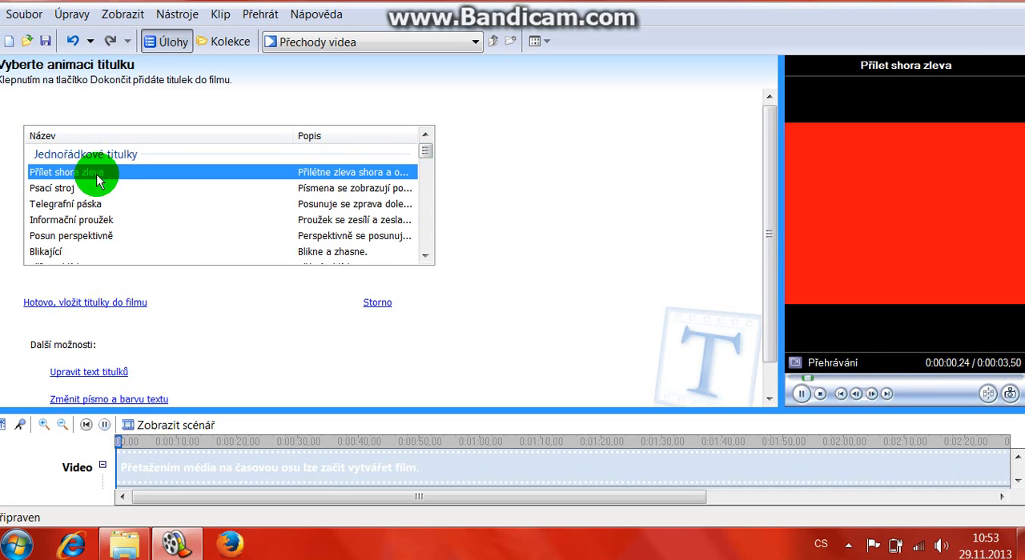
{"action": "left_click", "coordinate": [84, 190]}
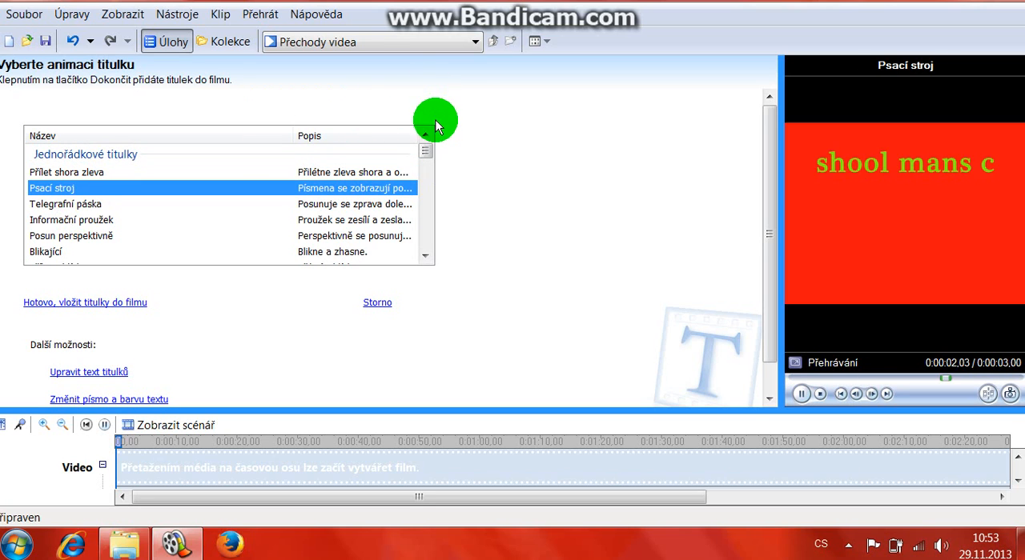
{"action": "left_click", "coordinate": [84, 205]}
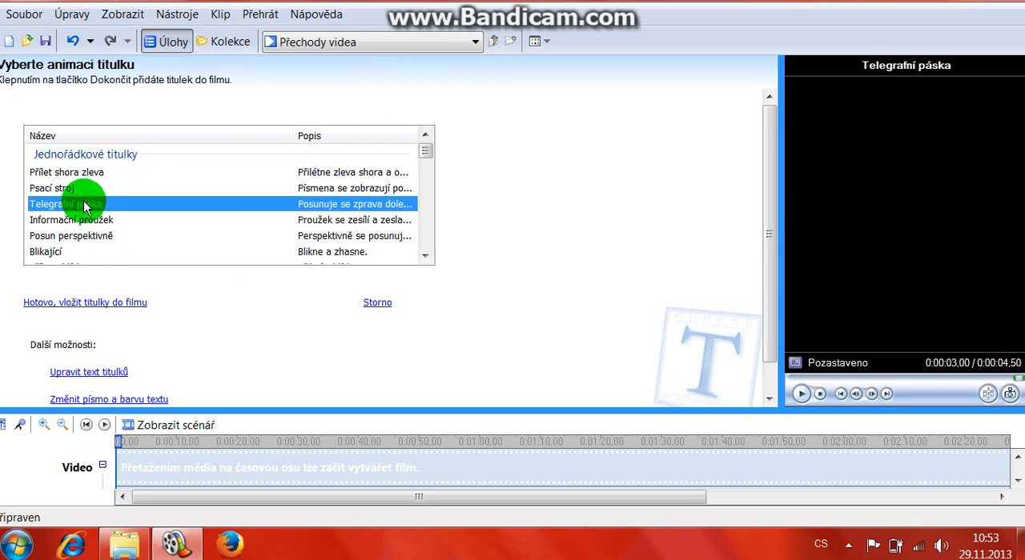
{"action": "left_click", "coordinate": [103, 223]}
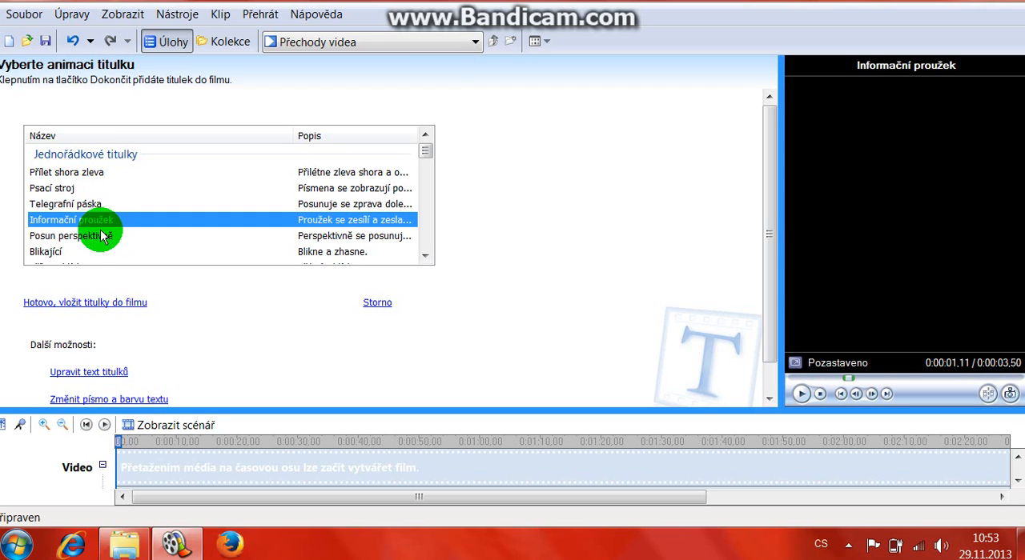
{"action": "left_click", "coordinate": [99, 253]}
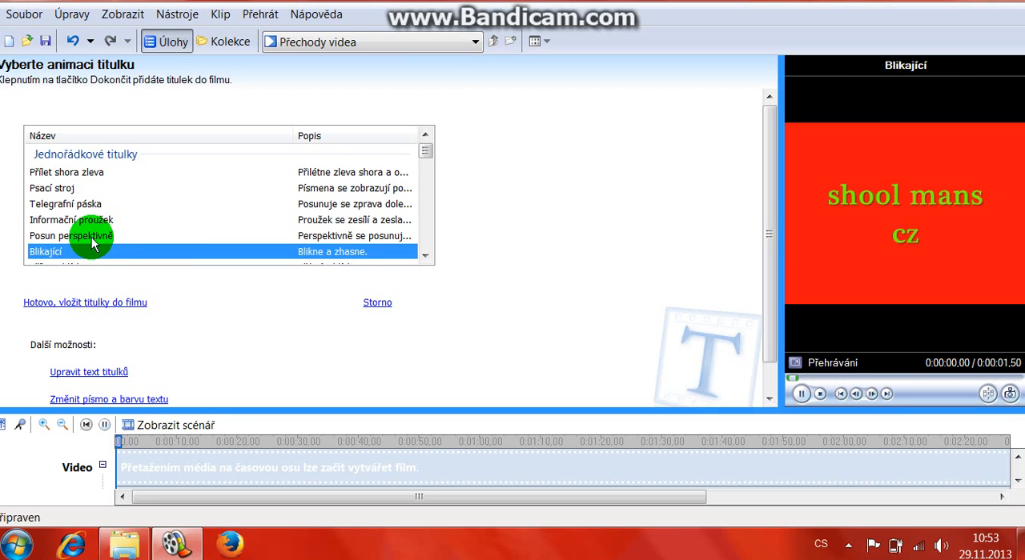
{"action": "scroll", "coordinate": [84, 240], "scroll_direction": "down", "scroll_amount": 1}
{"action": "left_click", "coordinate": [77, 225]}
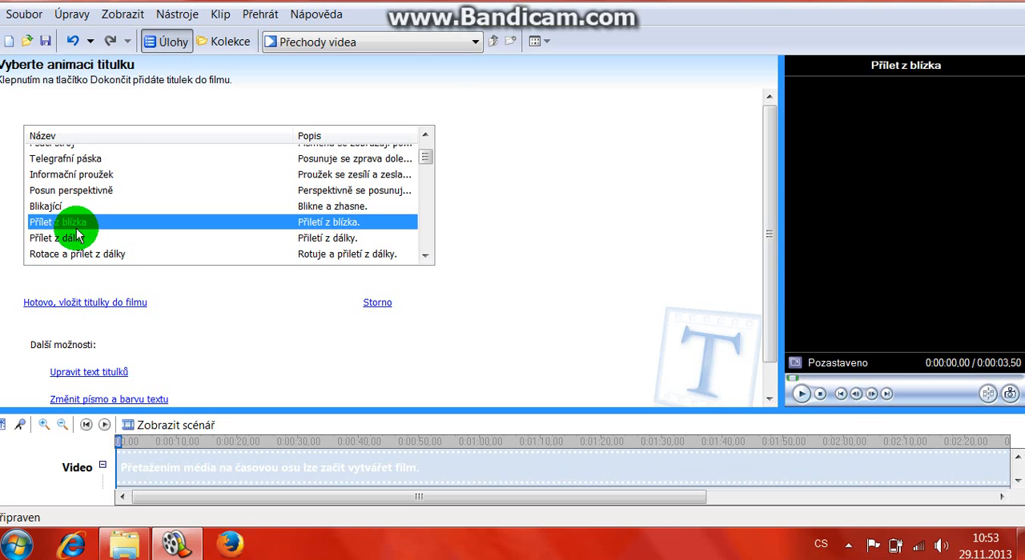
Step: Preview the title animations Přílet z dálky, Rotace a přílet z blízka, Proužek, vložené video and Vykreslit, pomalu přiblížit, zeslábnout
{"action": "left_click", "coordinate": [74, 239]}
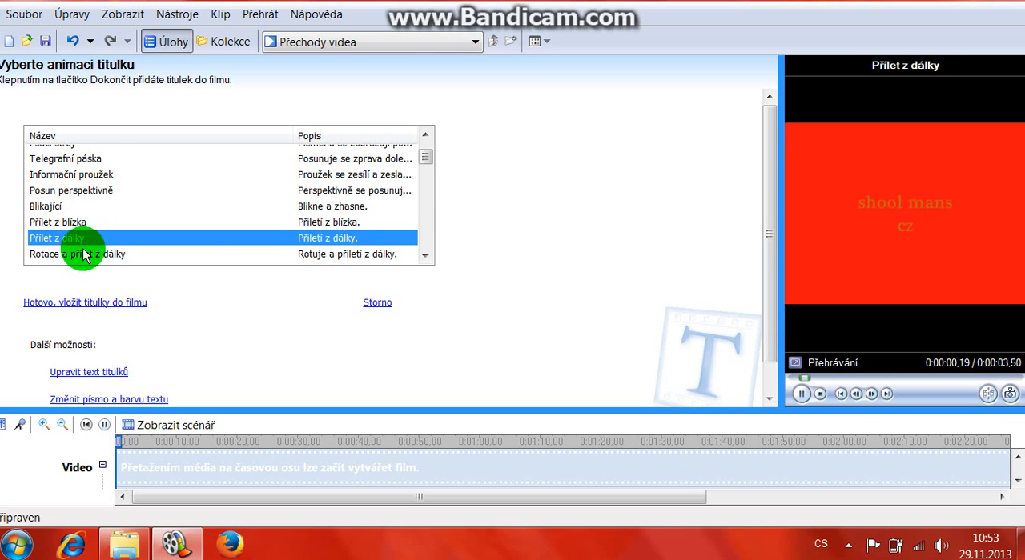
{"action": "scroll", "coordinate": [85, 246], "scroll_direction": "down", "scroll_amount": 1}
{"action": "left_click", "coordinate": [86, 225]}
{"action": "left_click", "coordinate": [96, 242]}
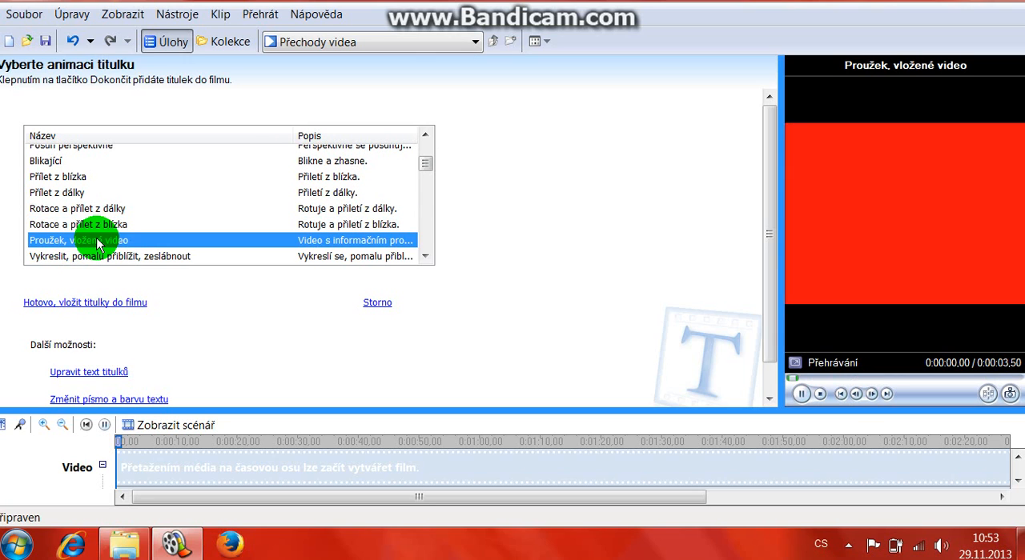
{"action": "left_click", "coordinate": [103, 257]}
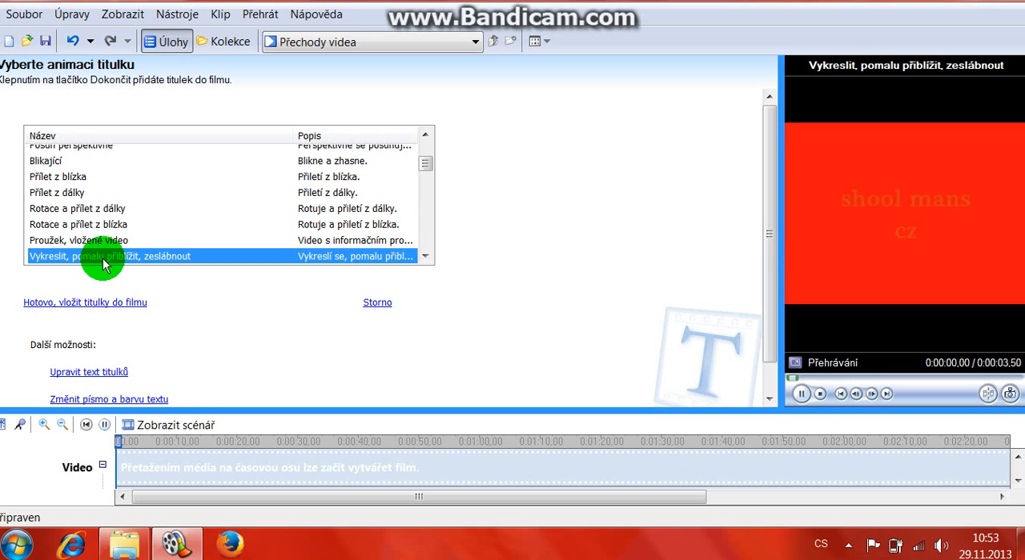
Step: Preview the title animations Přílet zdola a přiblížení, Roztáhnout, Malý titulek, Bez animace, Video za textem and Komiks
{"action": "scroll", "coordinate": [102, 260], "scroll_direction": "down", "scroll_amount": 1}
{"action": "left_click", "coordinate": [102, 230]}
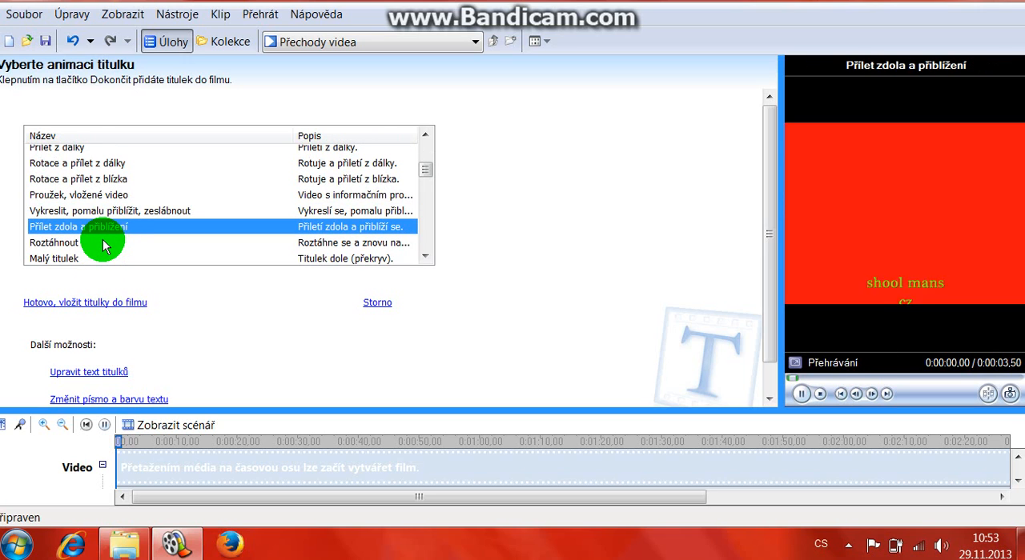
{"action": "left_click", "coordinate": [102, 240]}
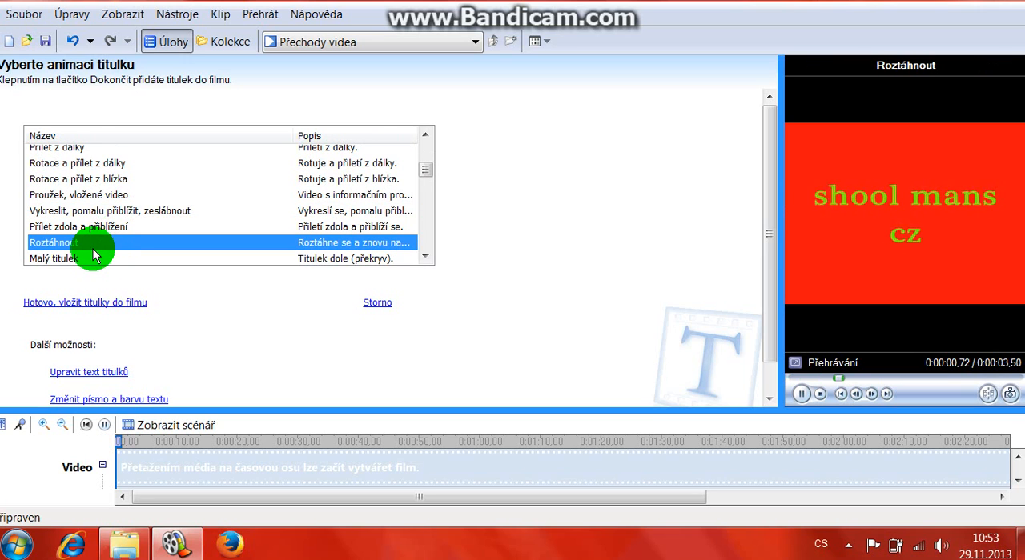
{"action": "left_click", "coordinate": [94, 256]}
{"action": "scroll", "coordinate": [94, 256], "scroll_direction": "down", "scroll_amount": 1}
{"action": "left_click", "coordinate": [88, 228]}
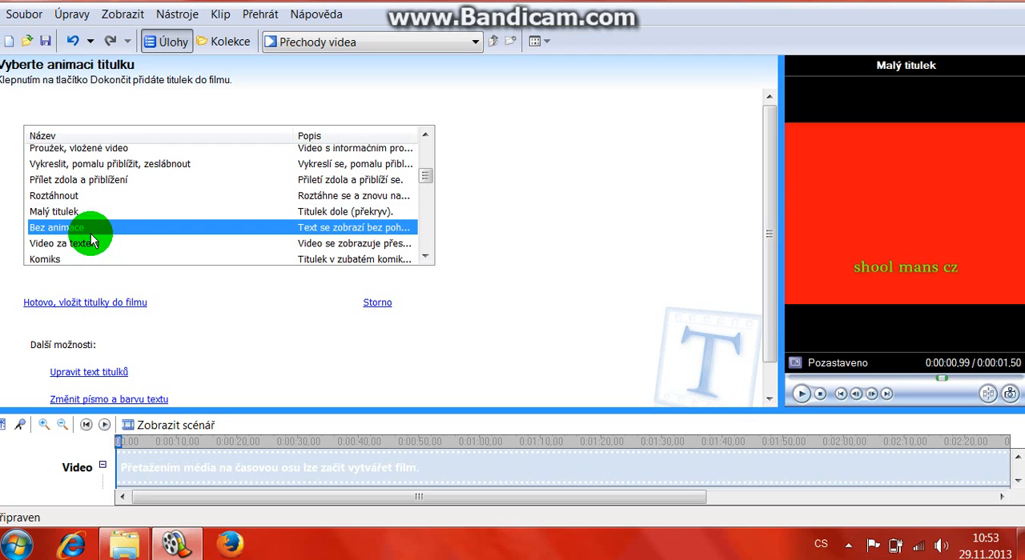
{"action": "left_click", "coordinate": [99, 248]}
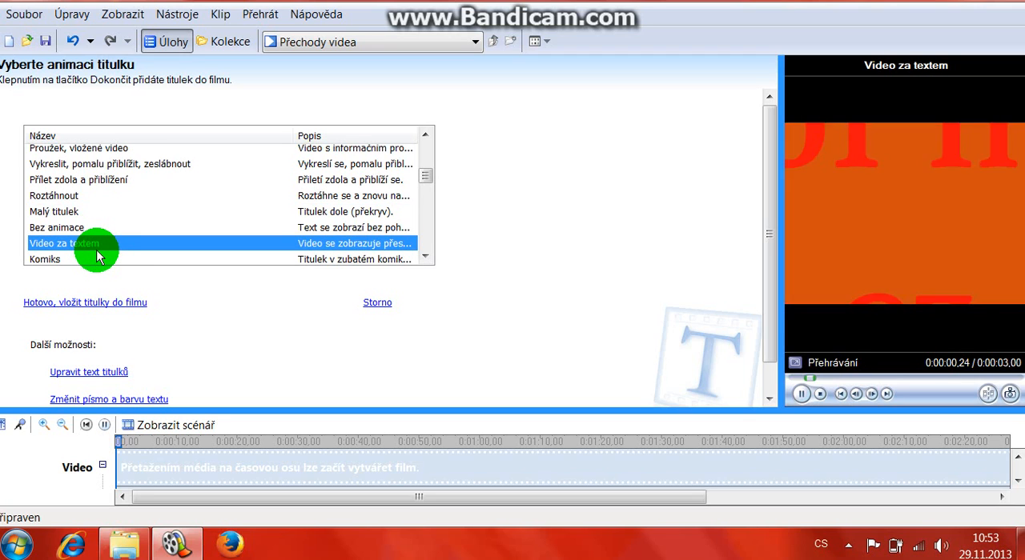
{"action": "left_click", "coordinate": [97, 257]}
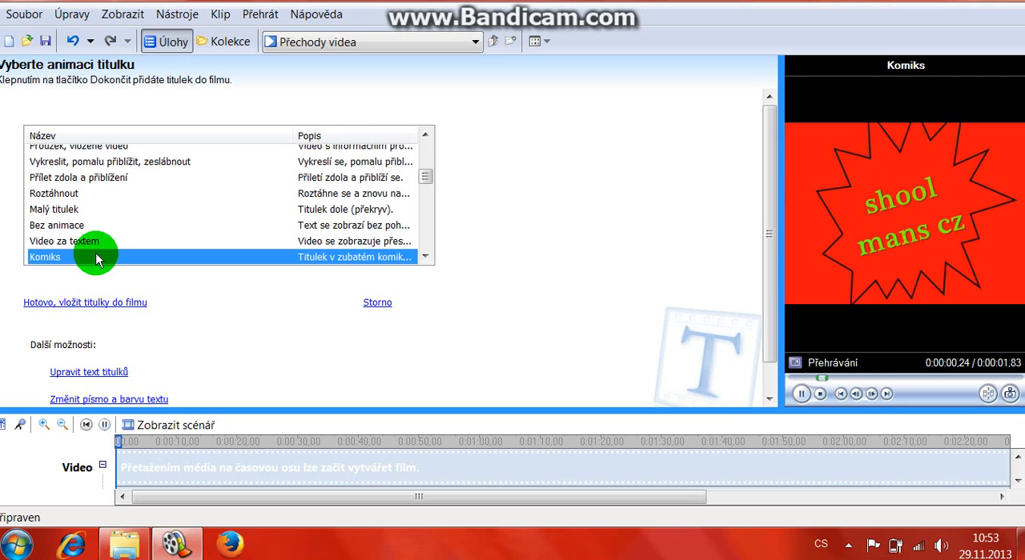
Step: Preview the spotlight title animations Reflektor, Reflektor tam a zpět and Reflektor ve tvaru elipsy
{"action": "scroll", "coordinate": [96, 259], "scroll_direction": "down", "scroll_amount": 1}
{"action": "left_click", "coordinate": [69, 229]}
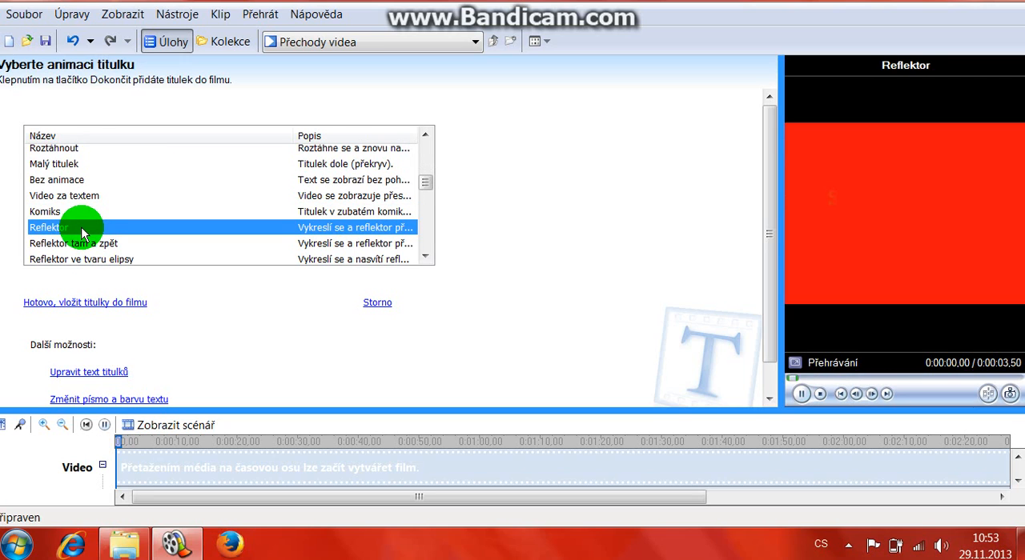
{"action": "left_click", "coordinate": [80, 245]}
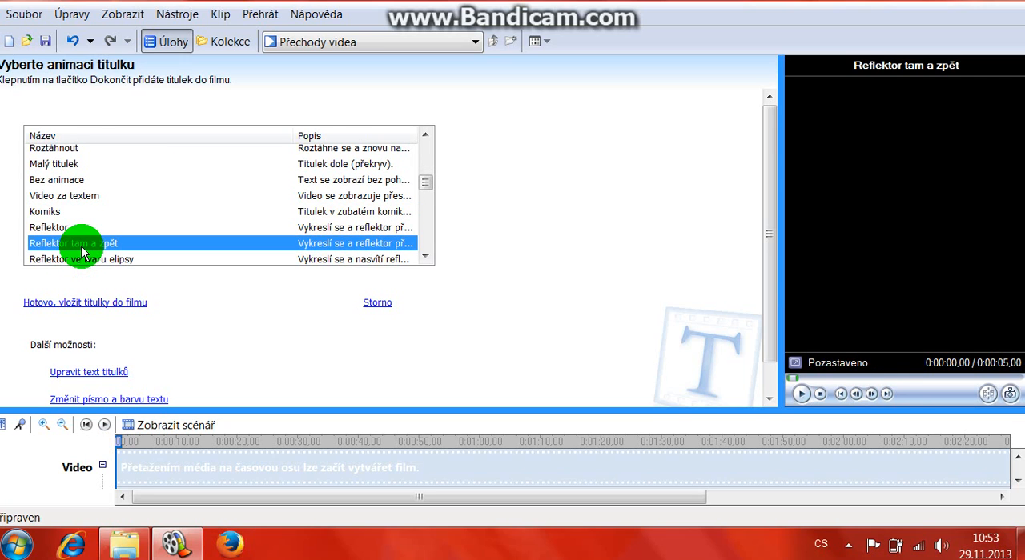
{"action": "left_click", "coordinate": [104, 260]}
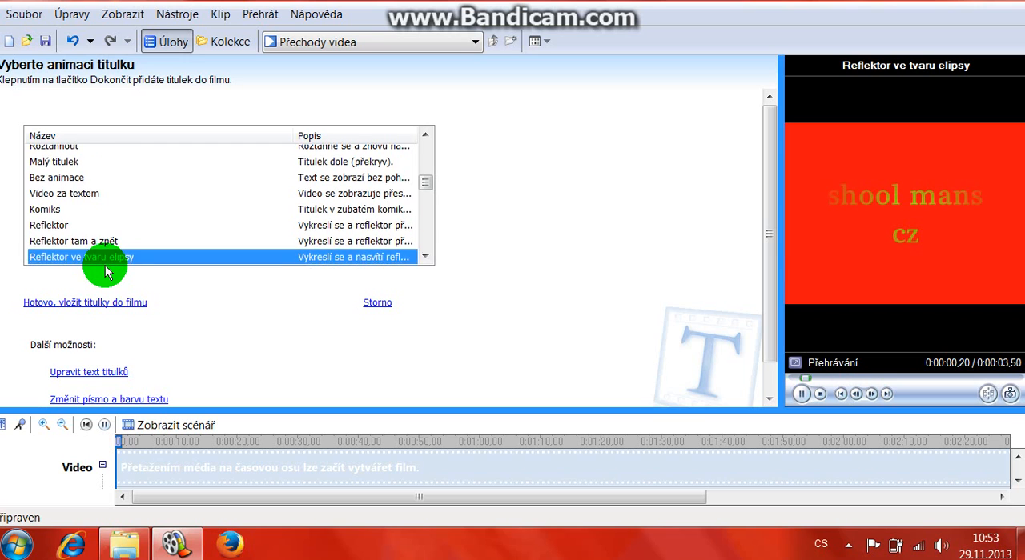
Step: Preview the title animations Zrcadlit, Posouvat nadpis, Posouvat inverzně and Stékající barva
{"action": "scroll", "coordinate": [88, 224], "scroll_direction": "down", "scroll_amount": 2}
{"action": "left_click", "coordinate": [68, 186]}
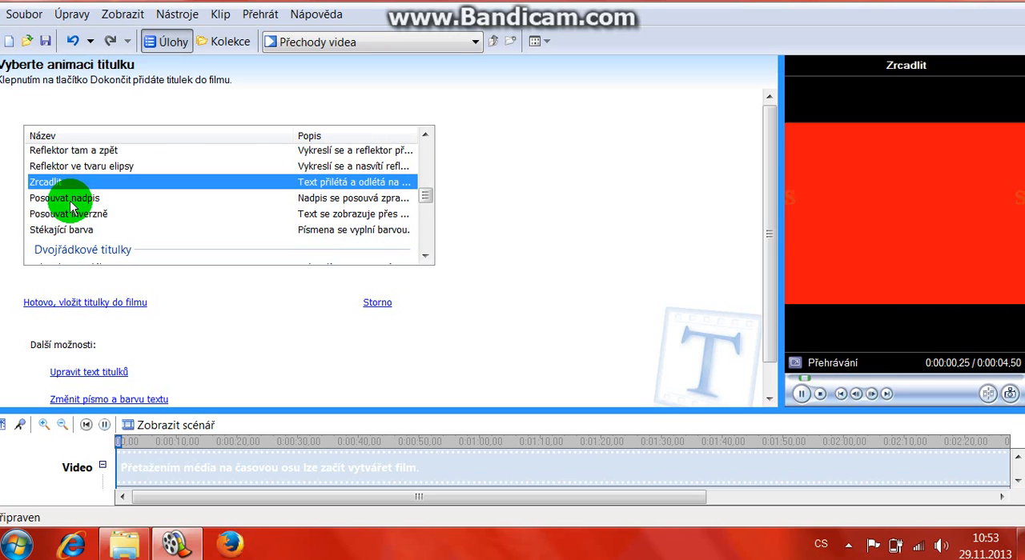
{"action": "left_click", "coordinate": [70, 211]}
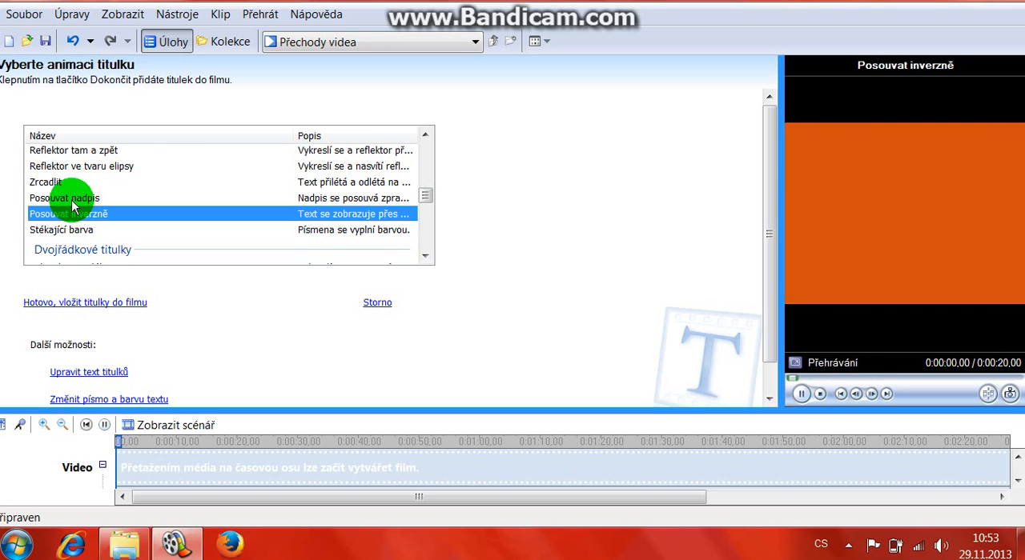
{"action": "left_click", "coordinate": [72, 200]}
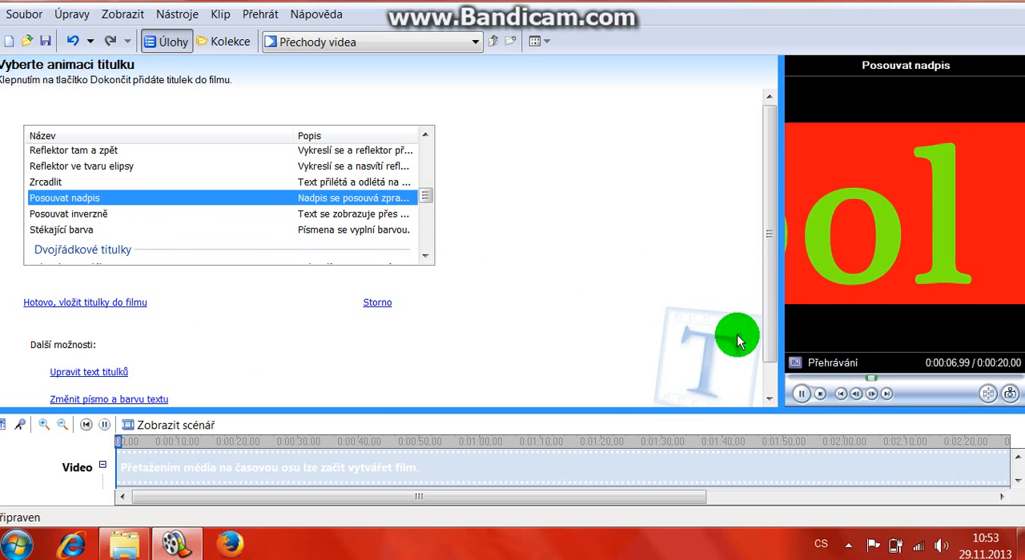
{"action": "left_click", "coordinate": [63, 215]}
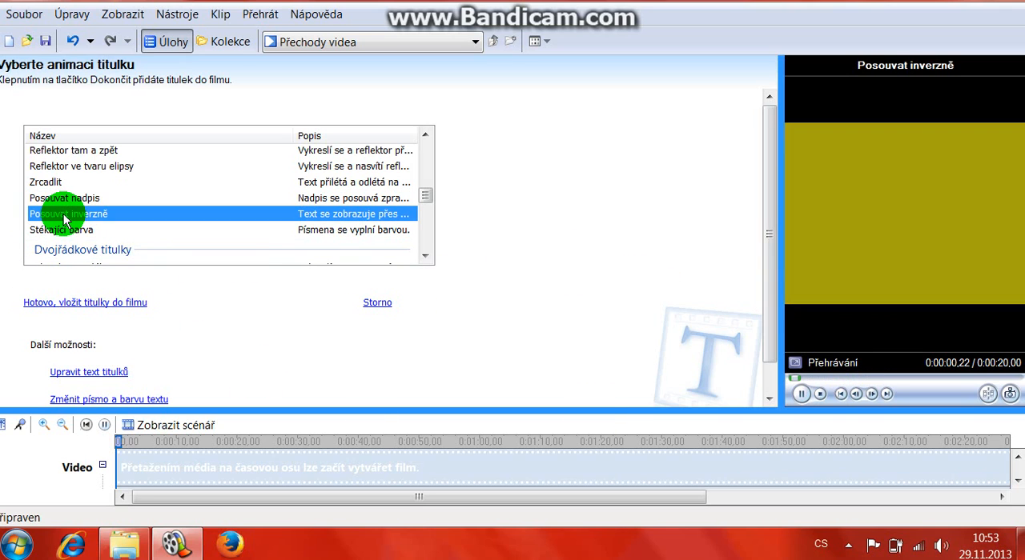
{"action": "left_click", "coordinate": [56, 230]}
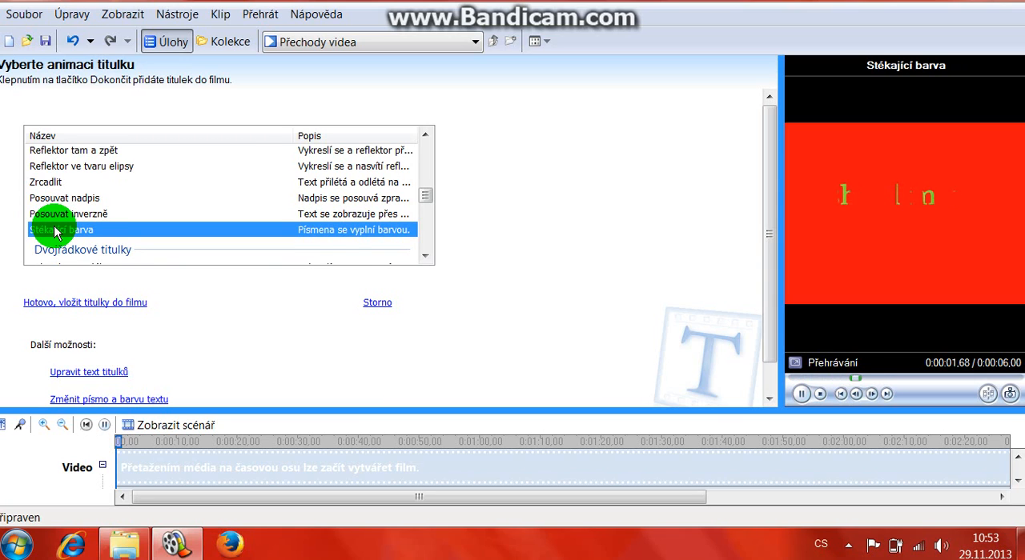
Step: Preview the two-line animations Vykreslit a zeslábnout, Přílet a slábnutí, Odlet, Přílet a odlet, Pohyblivé titulky ve vrstvách and Rychle se zvětšující obrys
{"action": "scroll", "coordinate": [55, 232], "scroll_direction": "down", "scroll_amount": 1}
{"action": "left_click", "coordinate": [56, 227]}
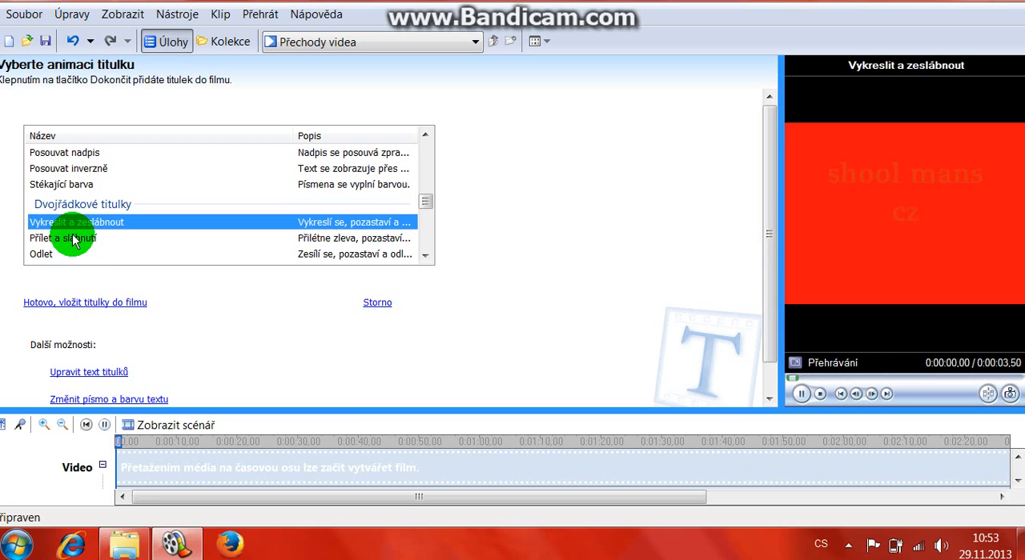
{"action": "left_click", "coordinate": [73, 240]}
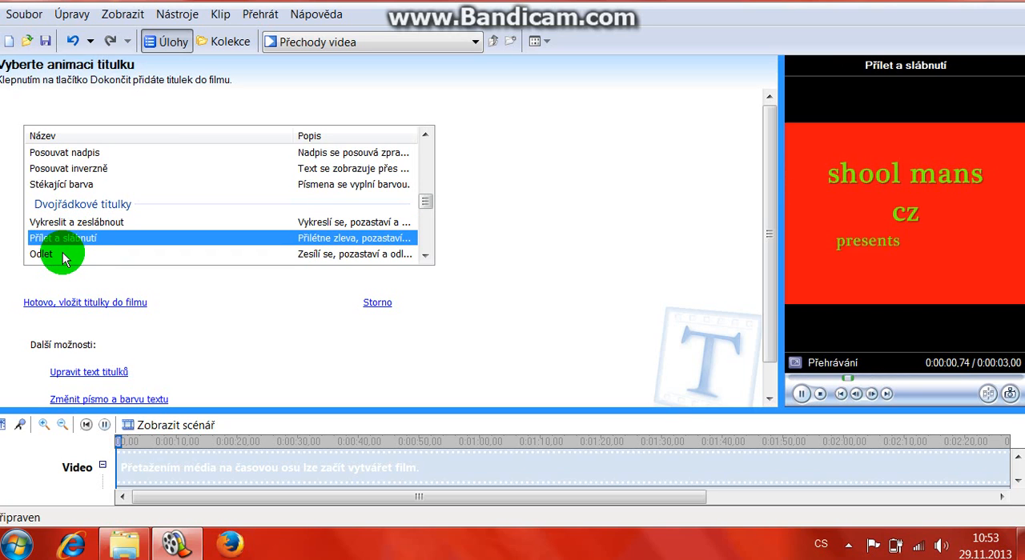
{"action": "left_click", "coordinate": [63, 255]}
{"action": "scroll", "coordinate": [81, 244], "scroll_direction": "down", "scroll_amount": 1}
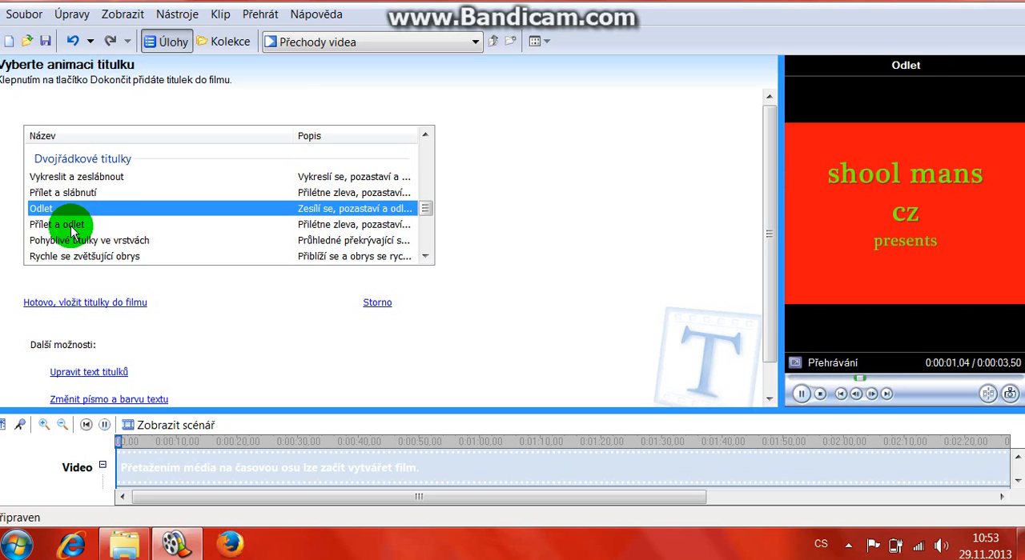
{"action": "left_click", "coordinate": [72, 228]}
{"action": "left_click", "coordinate": [80, 242]}
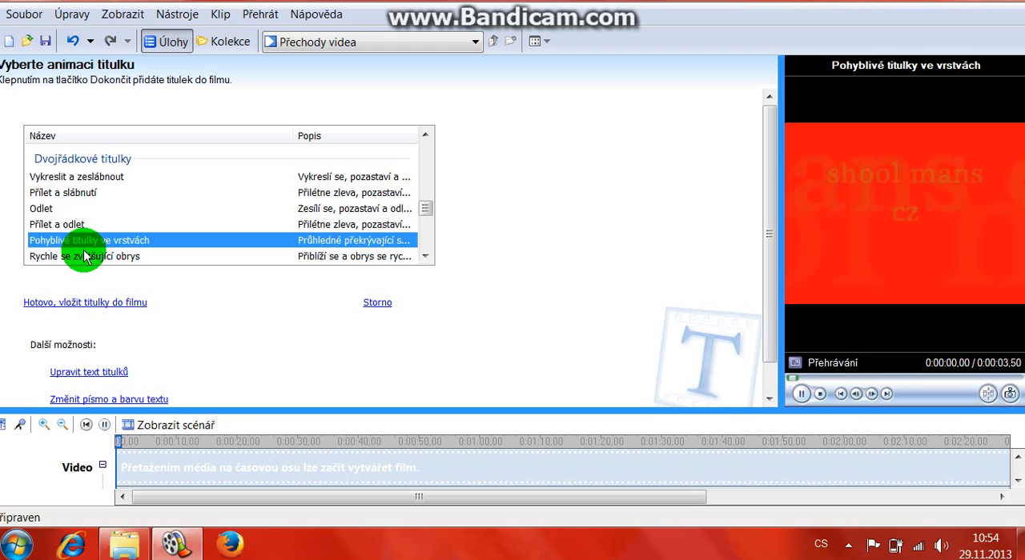
{"action": "left_click", "coordinate": [85, 258]}
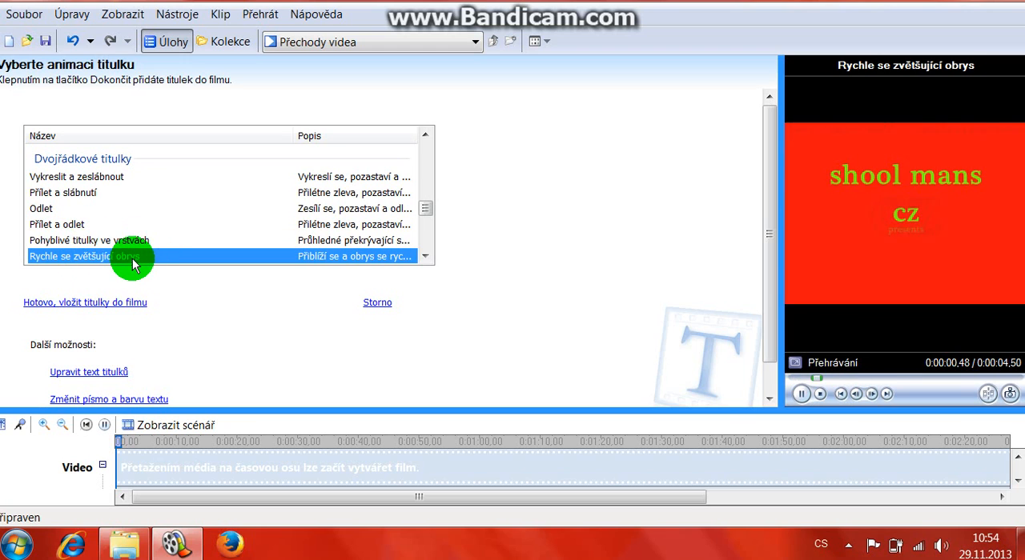
Step: Preview the two-line animations Noviny, Stav zápasu and Přílet zleva a zprava, and replay Rychle se zvětšující obrys and Pohyblivé titulky ve vrstvách
{"action": "scroll", "coordinate": [122, 240], "scroll_direction": "down", "scroll_amount": 5}
{"action": "scroll", "coordinate": [112, 220], "scroll_direction": "up", "scroll_amount": 1}
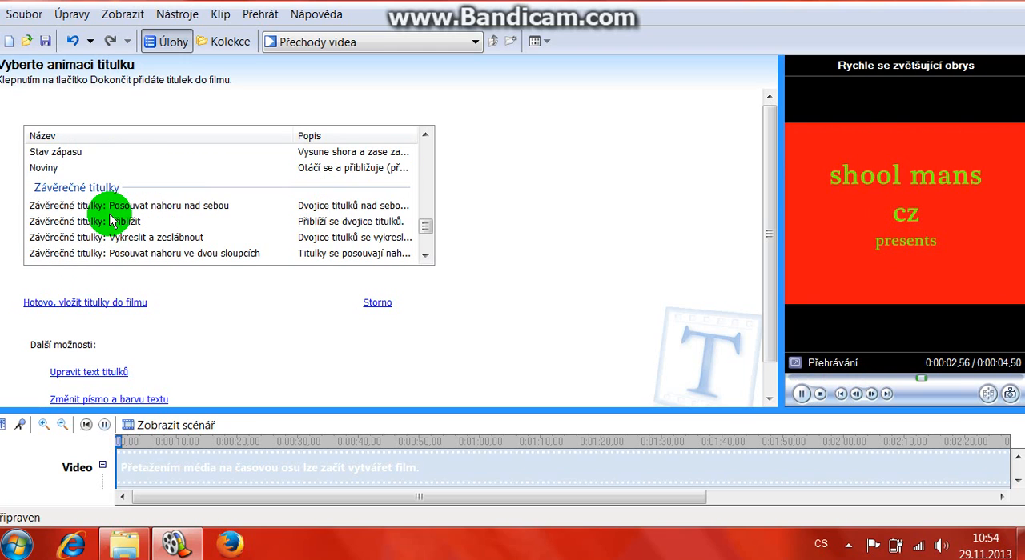
{"action": "left_click", "coordinate": [61, 165]}
{"action": "scroll", "coordinate": [64, 204], "scroll_direction": "up", "scroll_amount": 1}
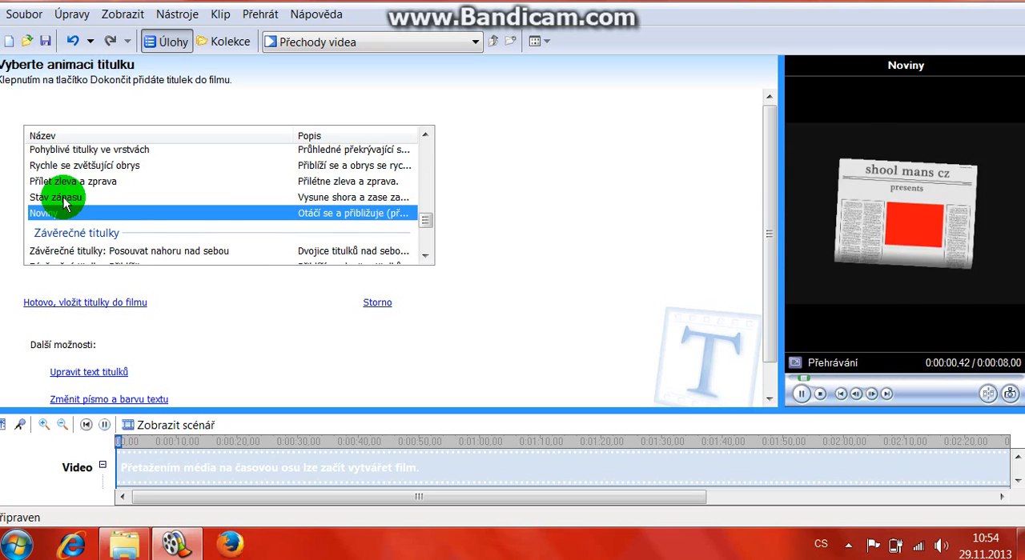
{"action": "left_click", "coordinate": [64, 197]}
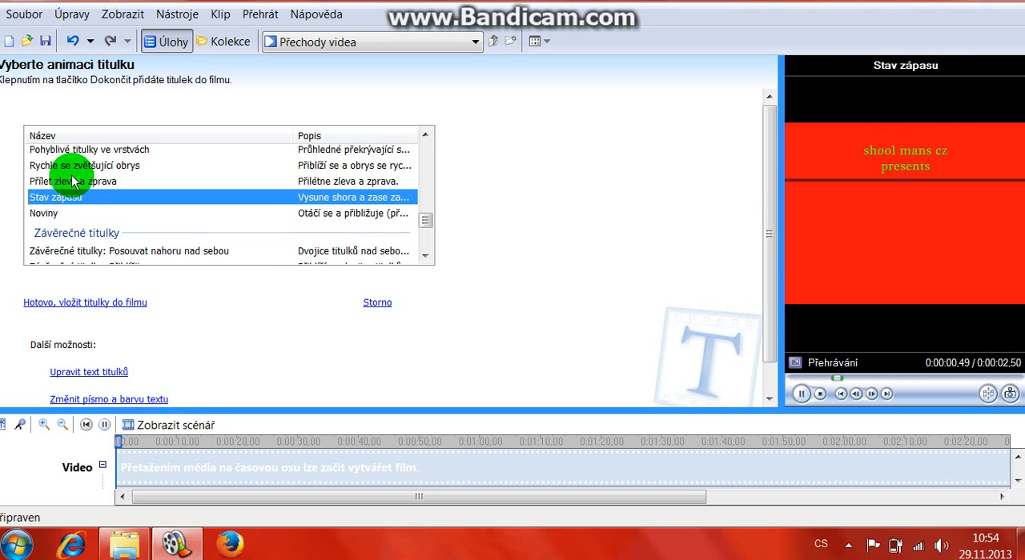
{"action": "left_click", "coordinate": [72, 181]}
{"action": "left_click", "coordinate": [76, 166]}
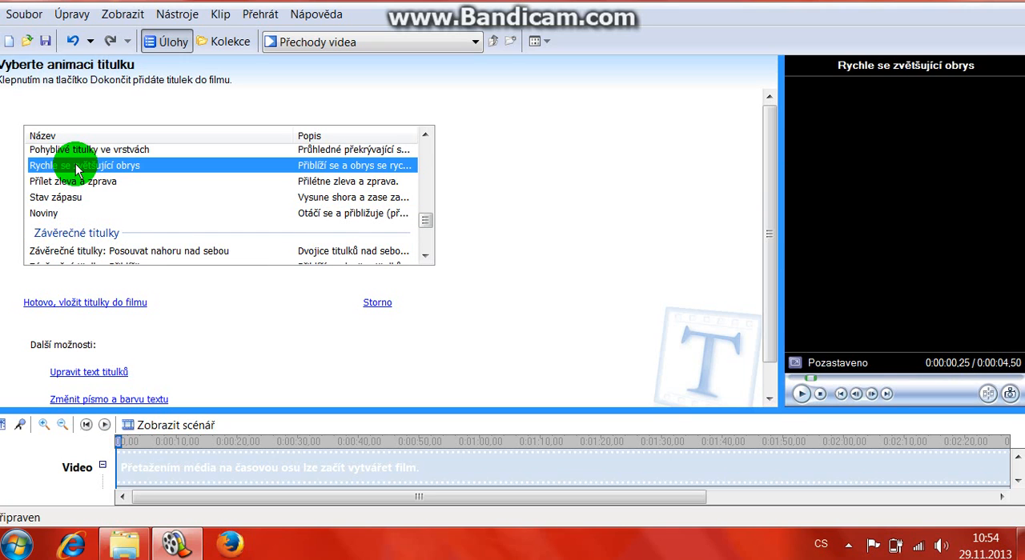
{"action": "scroll", "coordinate": [77, 172], "scroll_direction": "up", "scroll_amount": 1}
{"action": "left_click", "coordinate": [78, 196]}
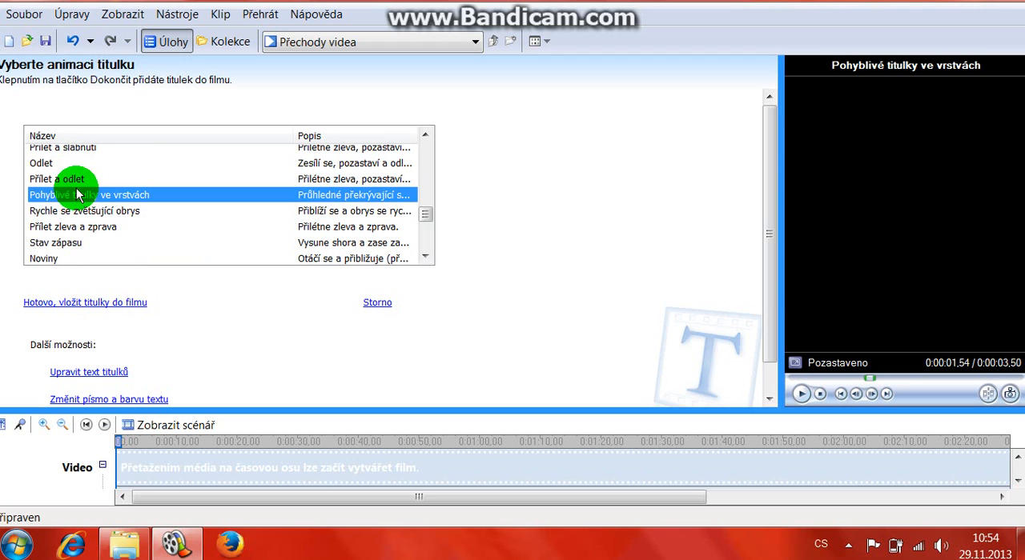
Step: Preview the single-line animations Přílet shora zleva, Psací stroj, Telegrafní páska, Informační proužek, Posun perspektivně and Blikající
{"action": "scroll", "coordinate": [78, 200], "scroll_direction": "up", "scroll_amount": 8}
{"action": "left_click", "coordinate": [78, 174]}
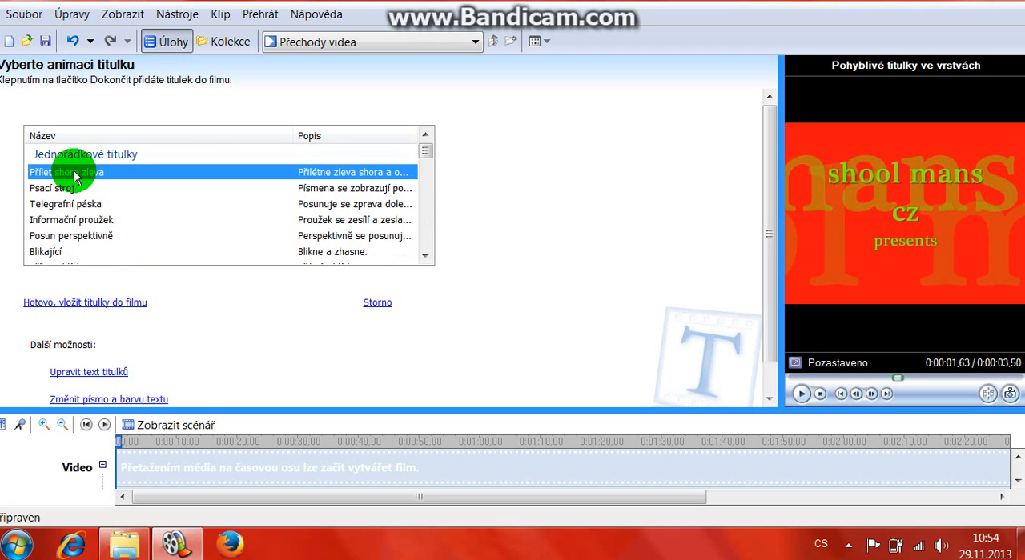
{"action": "left_click", "coordinate": [66, 190]}
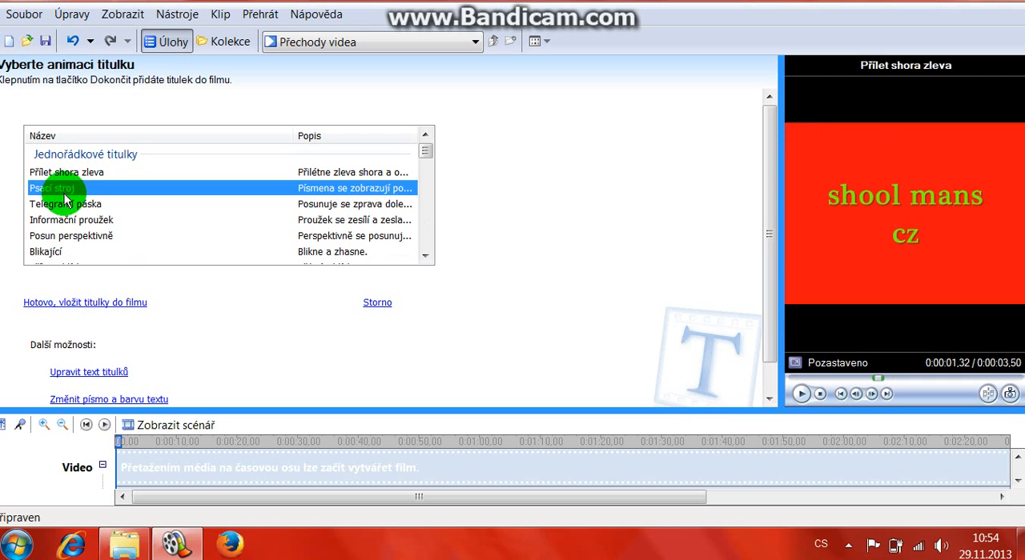
{"action": "left_click", "coordinate": [64, 205]}
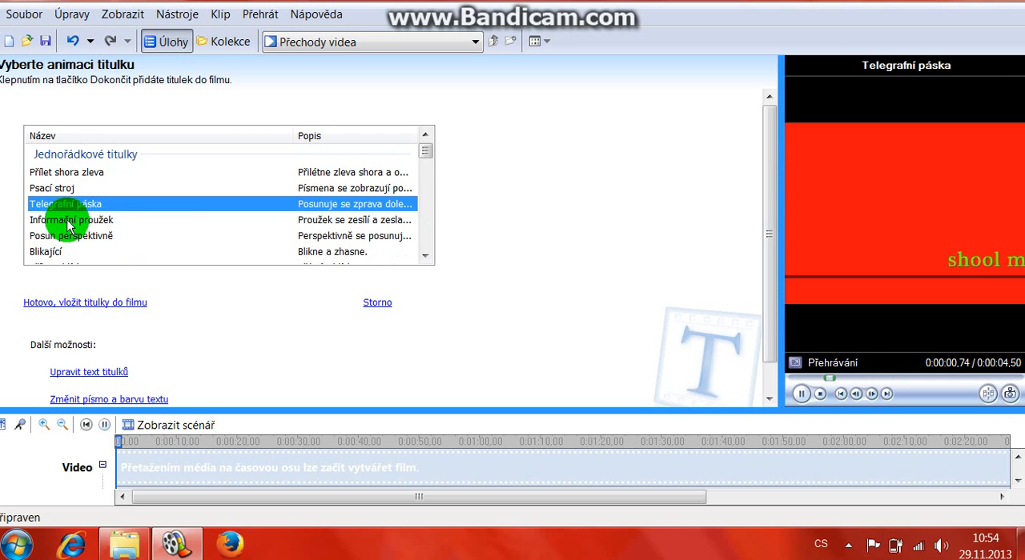
{"action": "left_click", "coordinate": [68, 221]}
{"action": "left_click", "coordinate": [72, 236]}
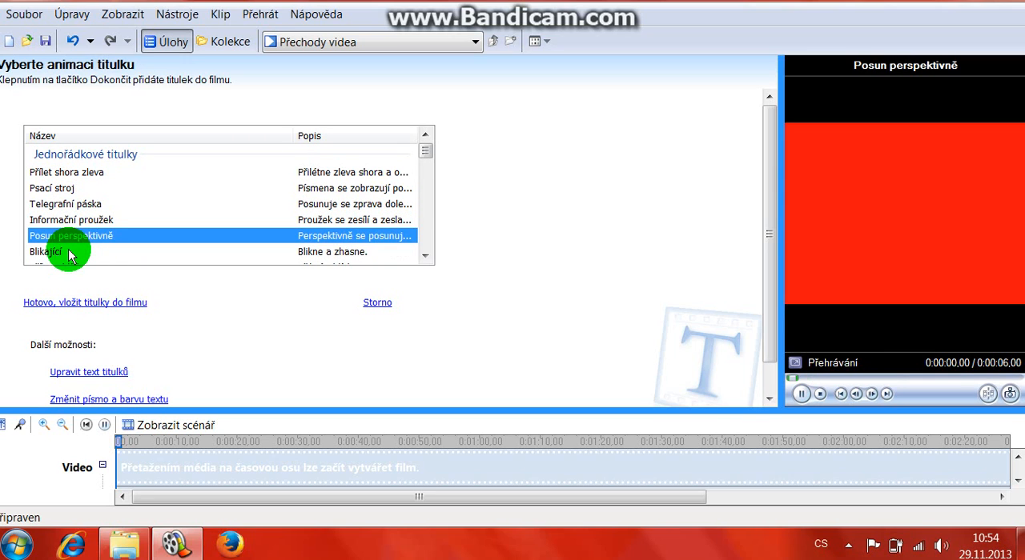
{"action": "left_click", "coordinate": [69, 253]}
Step: Replay, in list order, the single-line title animations from Informační proužek down to Rotace a přílet z blízka
{"action": "scroll", "coordinate": [68, 255], "scroll_direction": "down", "scroll_amount": 1}
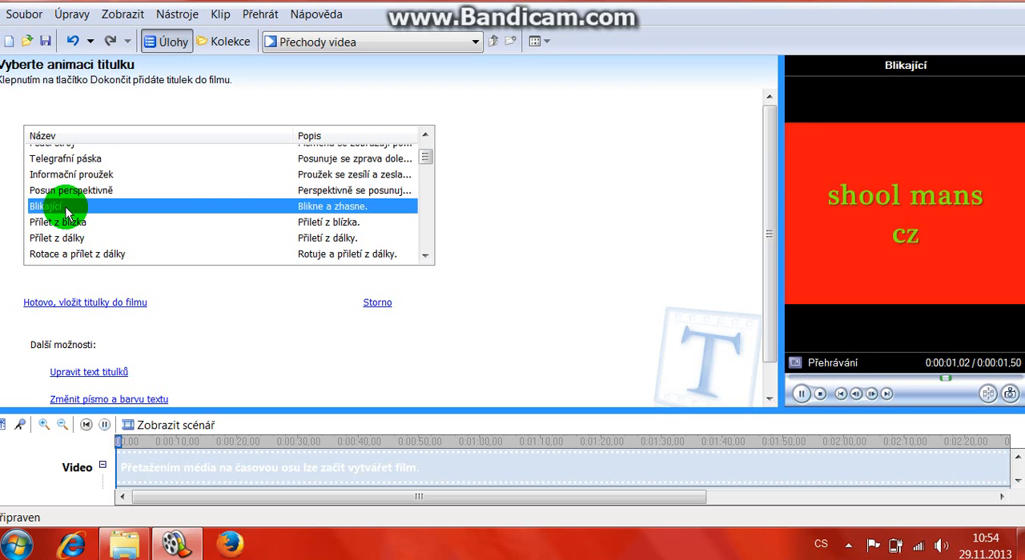
{"action": "left_click", "coordinate": [68, 174]}
{"action": "left_click", "coordinate": [65, 192]}
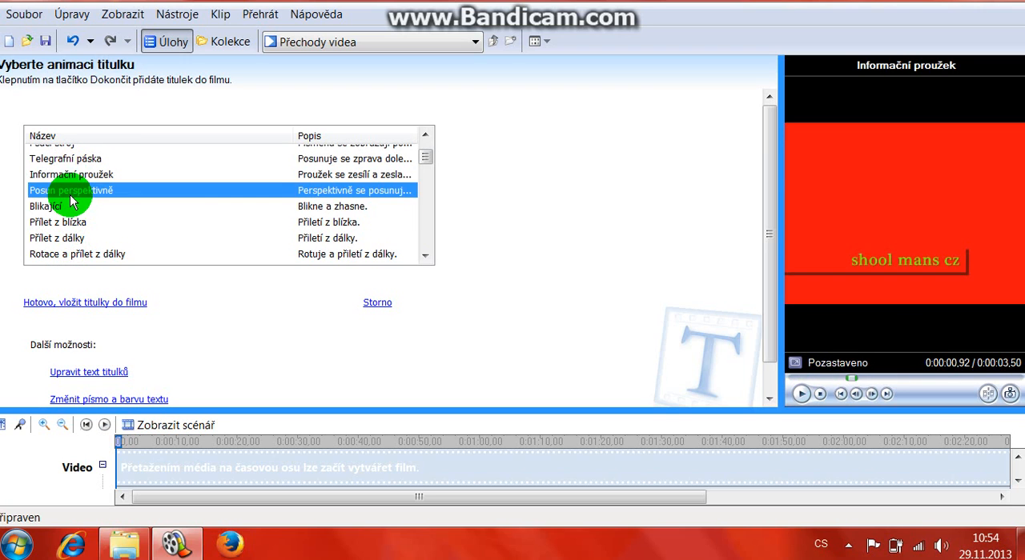
{"action": "left_click", "coordinate": [64, 206]}
{"action": "left_click", "coordinate": [88, 228]}
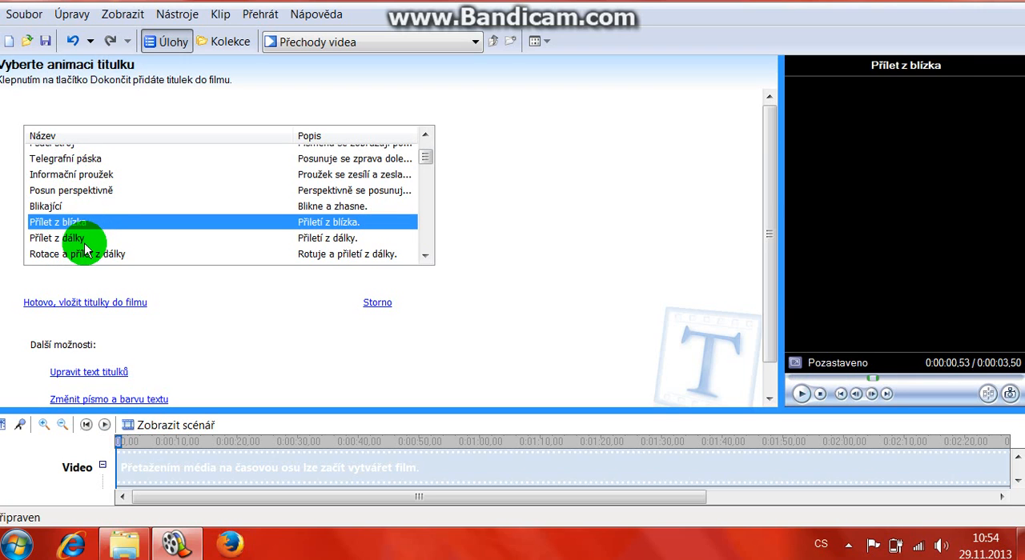
{"action": "left_click", "coordinate": [85, 238]}
{"action": "left_click", "coordinate": [85, 255]}
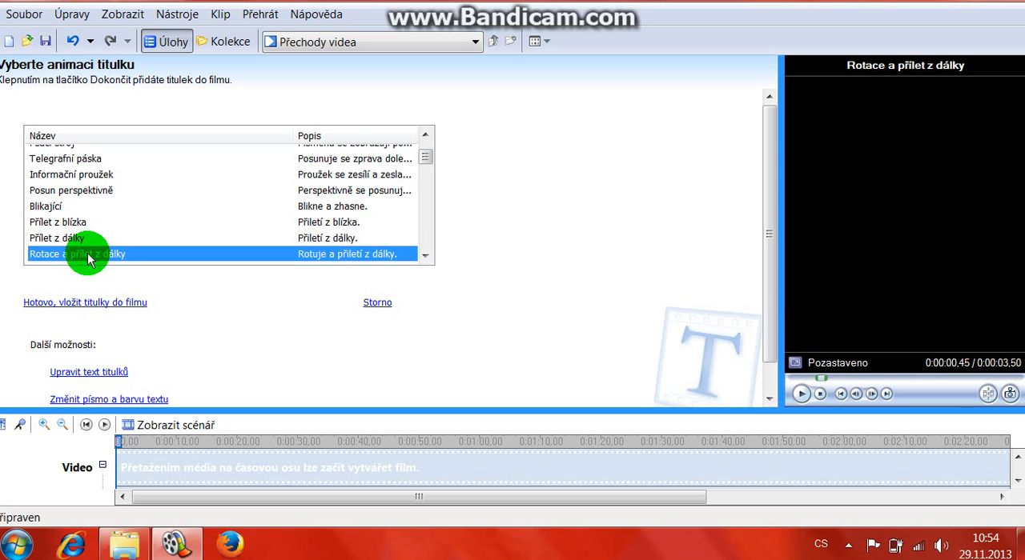
{"action": "scroll", "coordinate": [89, 245], "scroll_direction": "down", "scroll_amount": 1}
{"action": "left_click", "coordinate": [89, 228]}
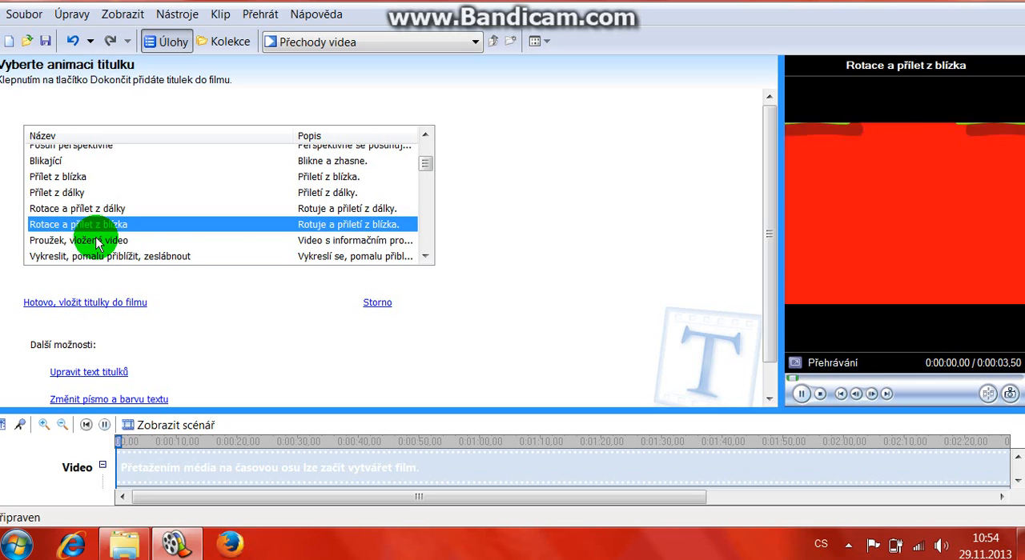
Step: Preview the single-line animations Proužek, vložené video; Vykreslit, pomalu přiblížit, zeslábnout; Přílet zdola a přiblížení; Roztáhnout; and Malý titulek
{"action": "left_click", "coordinate": [98, 240]}
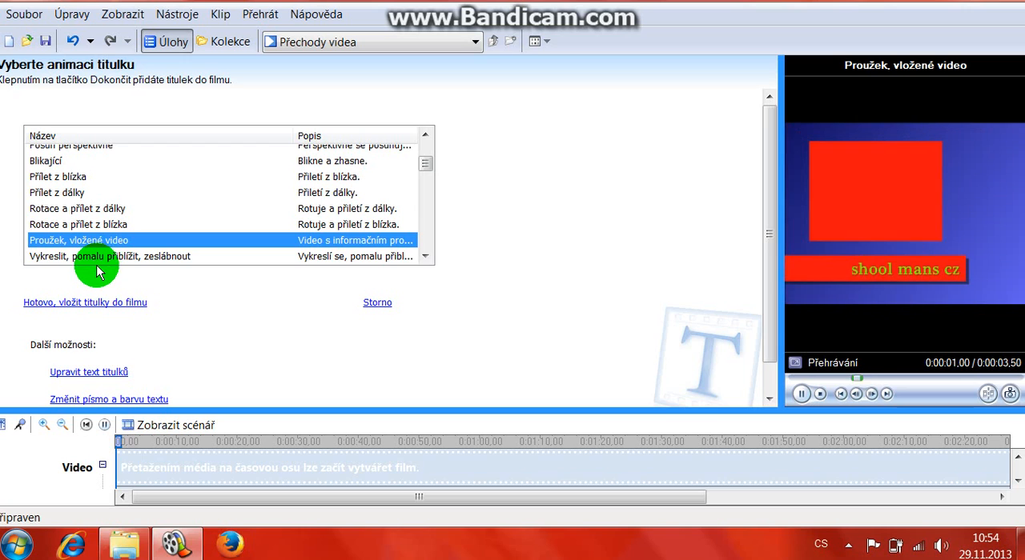
{"action": "left_click", "coordinate": [95, 261]}
{"action": "scroll", "coordinate": [94, 240], "scroll_direction": "down", "scroll_amount": 1}
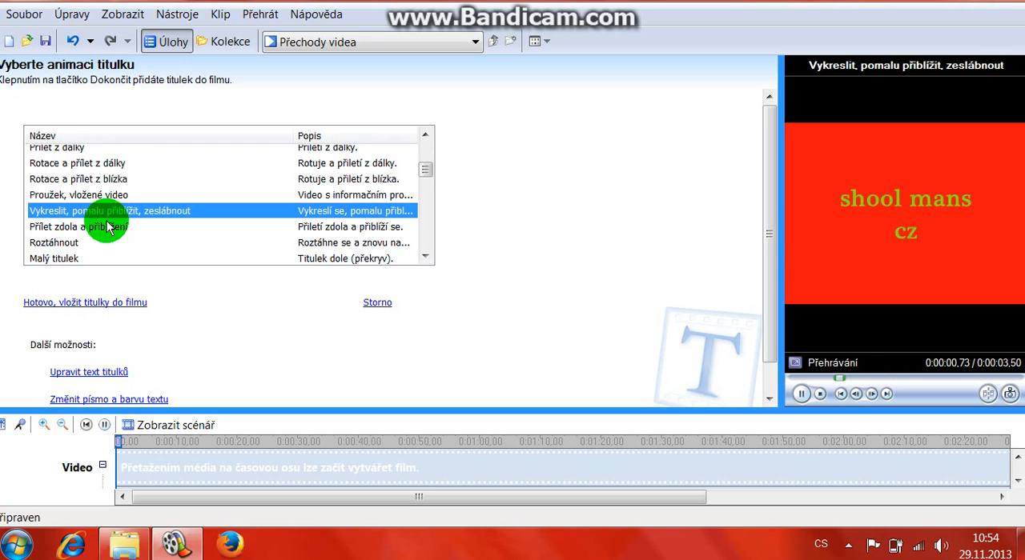
{"action": "left_click", "coordinate": [97, 229]}
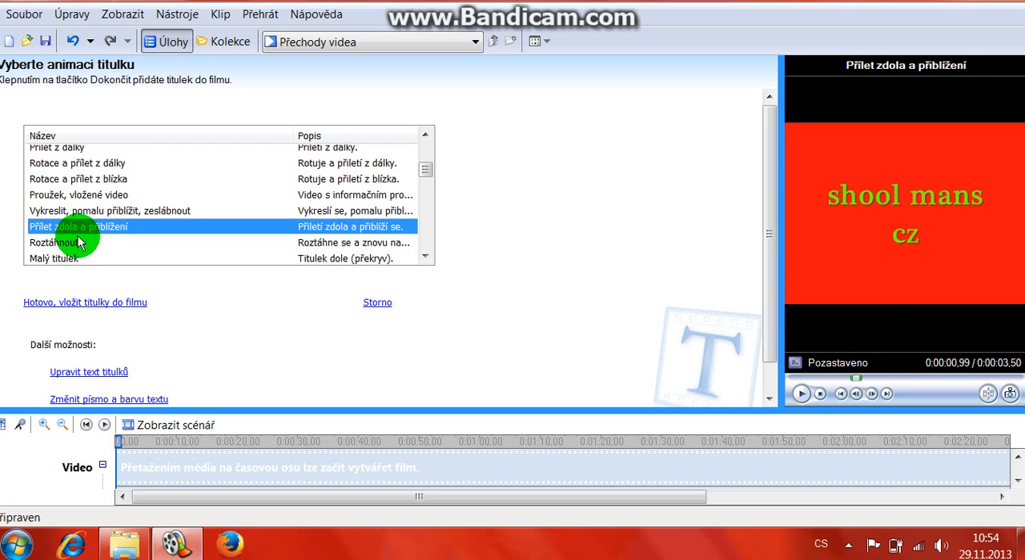
{"action": "left_click", "coordinate": [77, 242]}
{"action": "left_click", "coordinate": [69, 258]}
Step: Preview the single-line animations Bez animace, Video za textem, Komiks, Reflektor and Reflektor ve tvaru elipsy
{"action": "scroll", "coordinate": [76, 263], "scroll_direction": "down", "scroll_amount": 1}
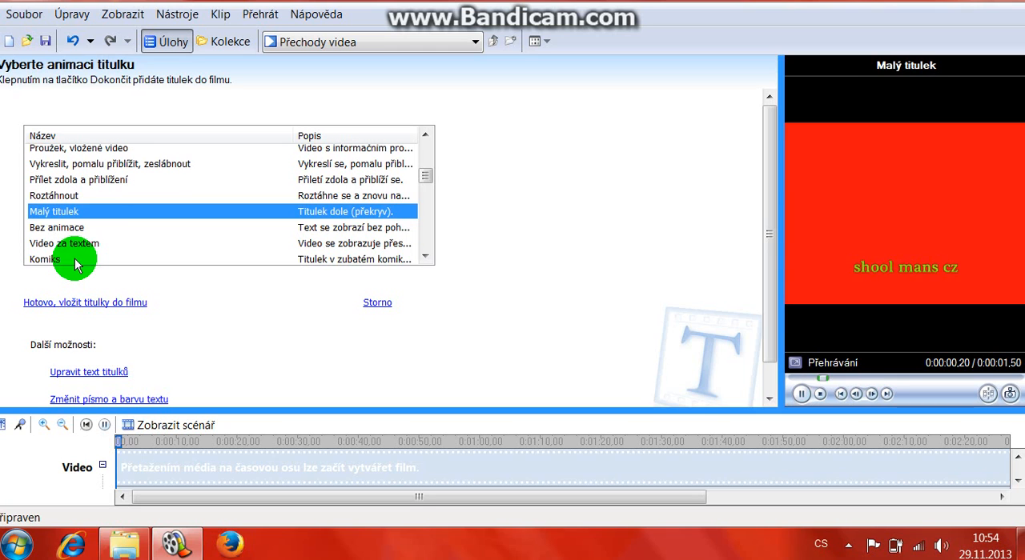
{"action": "left_click", "coordinate": [74, 228]}
{"action": "left_click", "coordinate": [78, 244]}
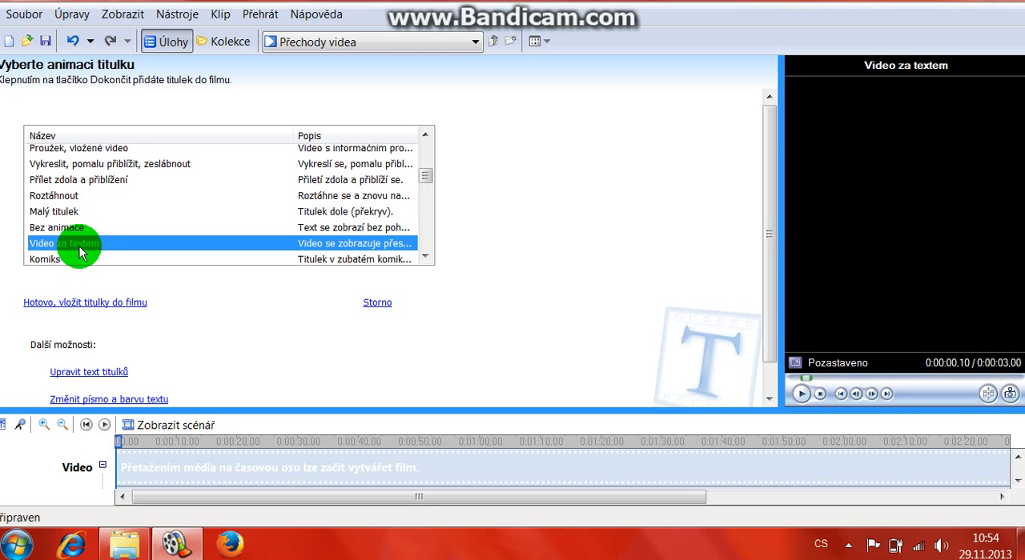
{"action": "left_click", "coordinate": [77, 261]}
{"action": "scroll", "coordinate": [64, 232], "scroll_direction": "down", "scroll_amount": 2}
{"action": "left_click", "coordinate": [64, 182]}
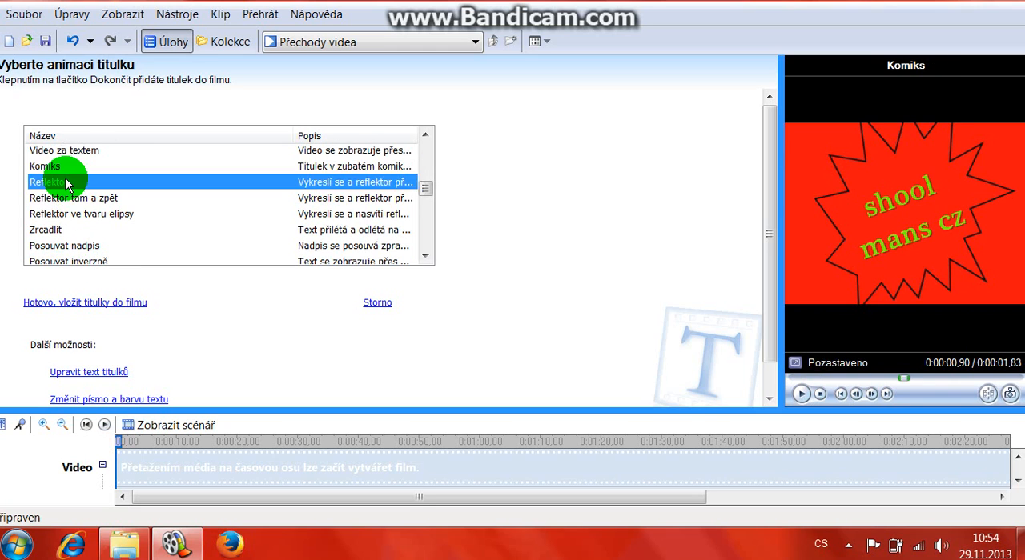
{"action": "left_click", "coordinate": [80, 213]}
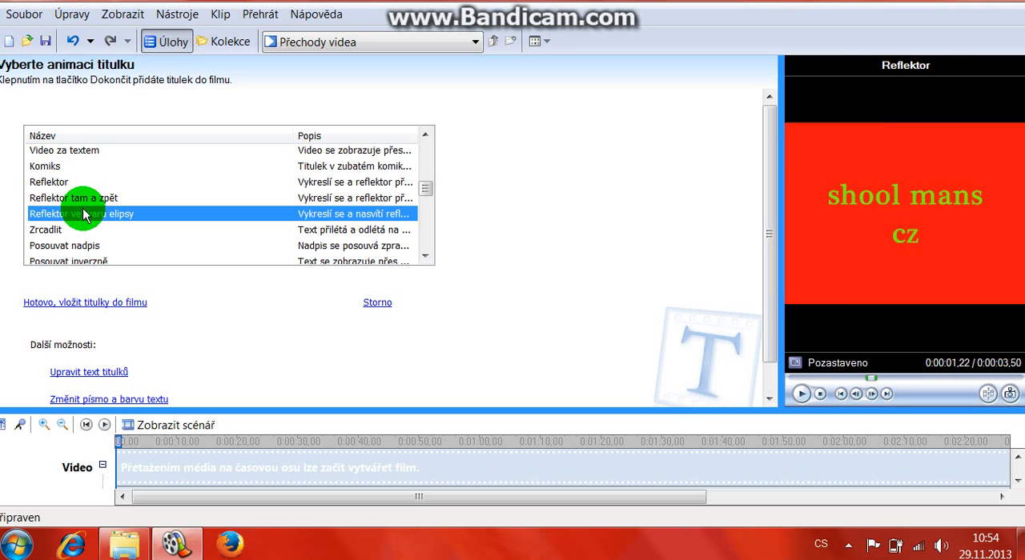
Step: Preview the last single-line animations: Zrcadlit, Posouvat nadpis, Posouvat inverzně and Stékající barva
{"action": "left_click", "coordinate": [66, 232]}
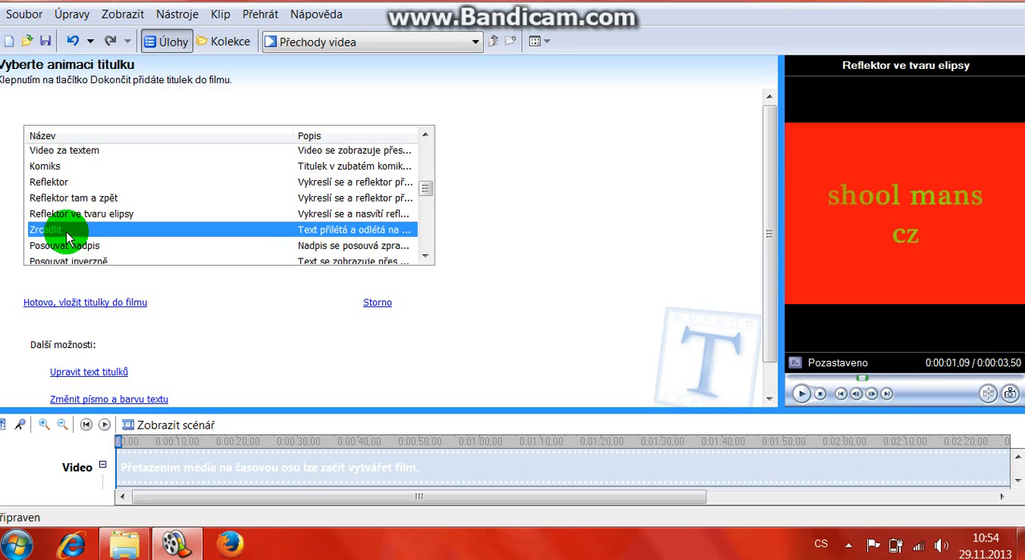
{"action": "left_click", "coordinate": [80, 248]}
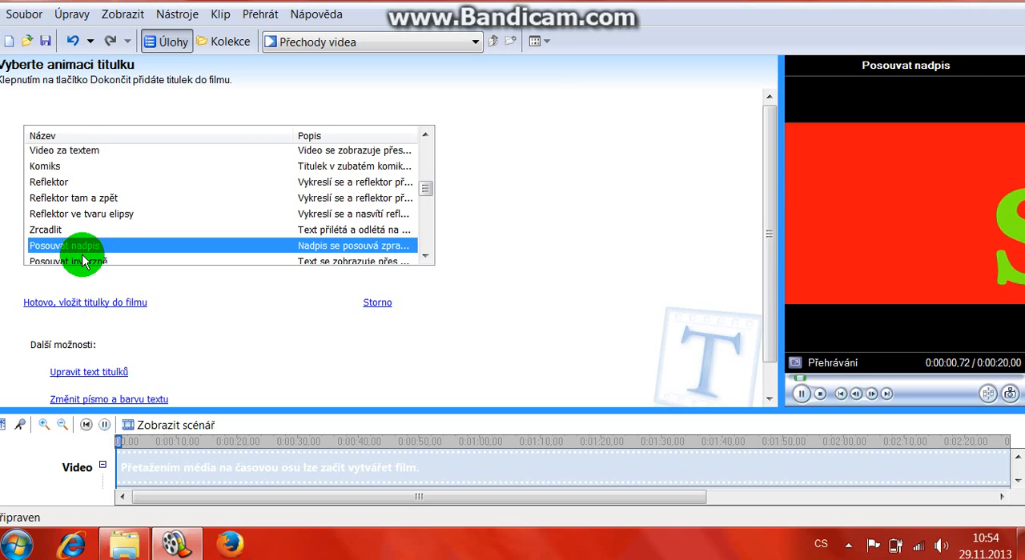
{"action": "left_click", "coordinate": [83, 260]}
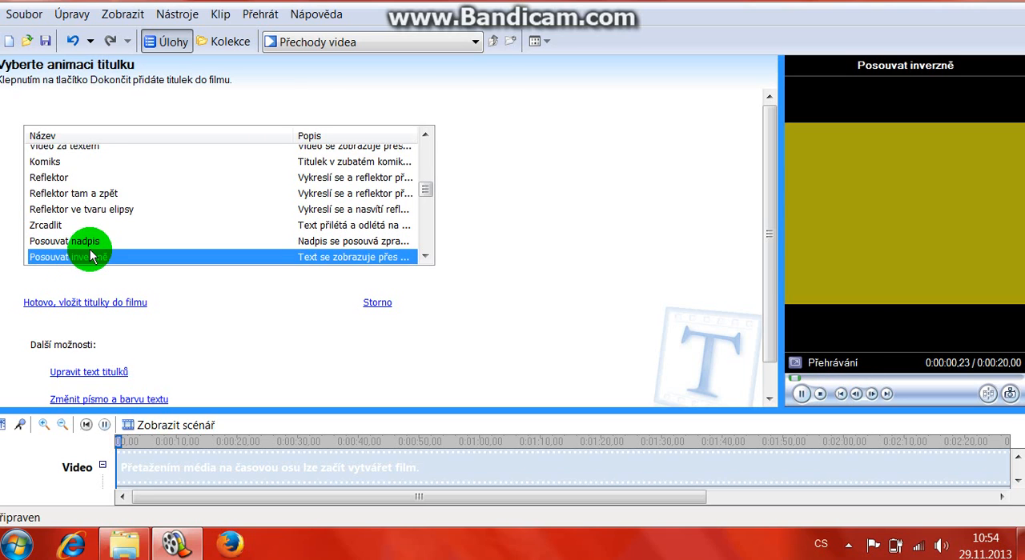
{"action": "scroll", "coordinate": [88, 248], "scroll_direction": "down", "scroll_amount": 1}
{"action": "left_click", "coordinate": [85, 229]}
Step: Replay, in list order, the two-line title animations from Vykreslit a zeslábnout down to Rychle se zvětšující obrys
{"action": "scroll", "coordinate": [84, 233], "scroll_direction": "down", "scroll_amount": 1}
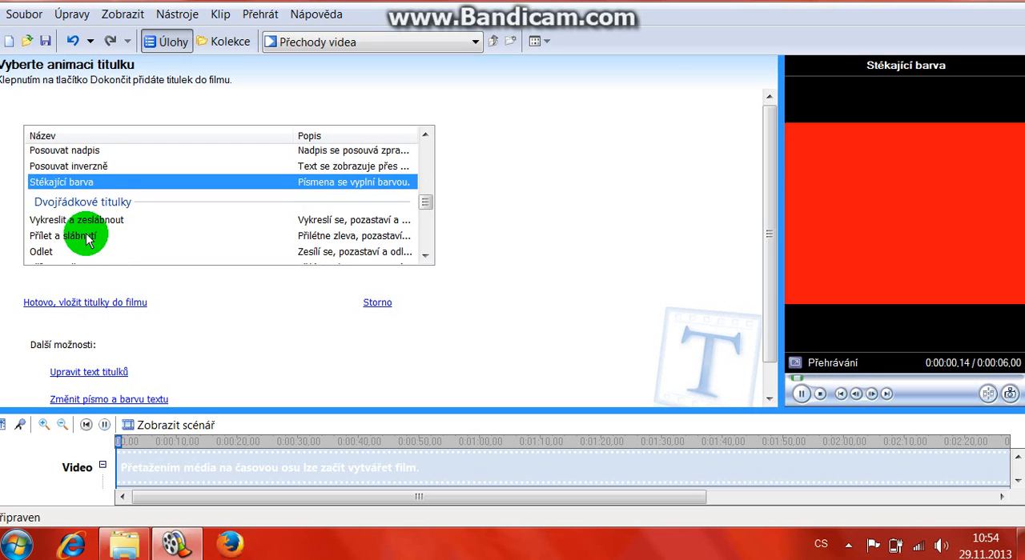
{"action": "left_click", "coordinate": [84, 221]}
{"action": "left_click", "coordinate": [81, 236]}
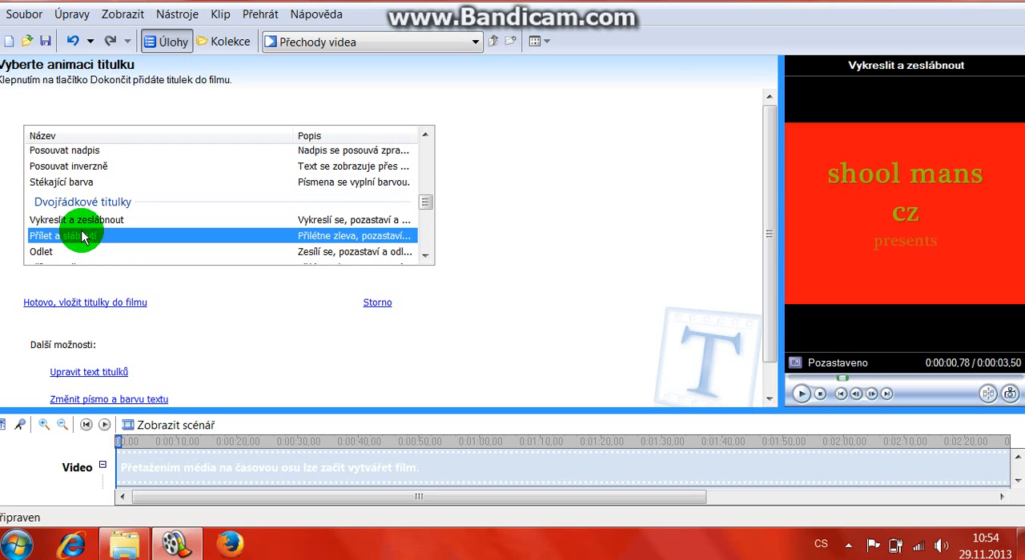
{"action": "left_click", "coordinate": [72, 252]}
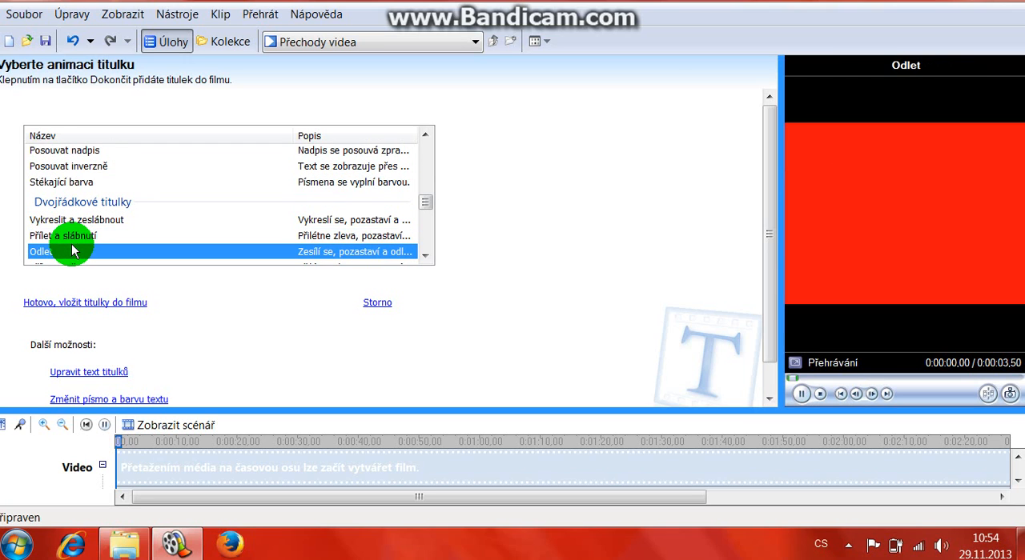
{"action": "scroll", "coordinate": [68, 240], "scroll_direction": "down", "scroll_amount": 1}
{"action": "left_click", "coordinate": [60, 224]}
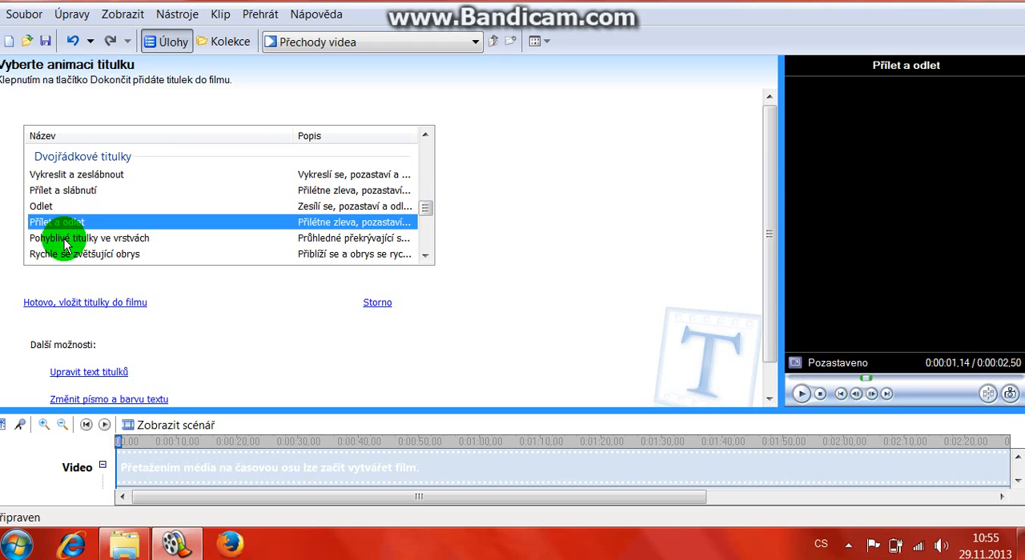
{"action": "left_click", "coordinate": [65, 239]}
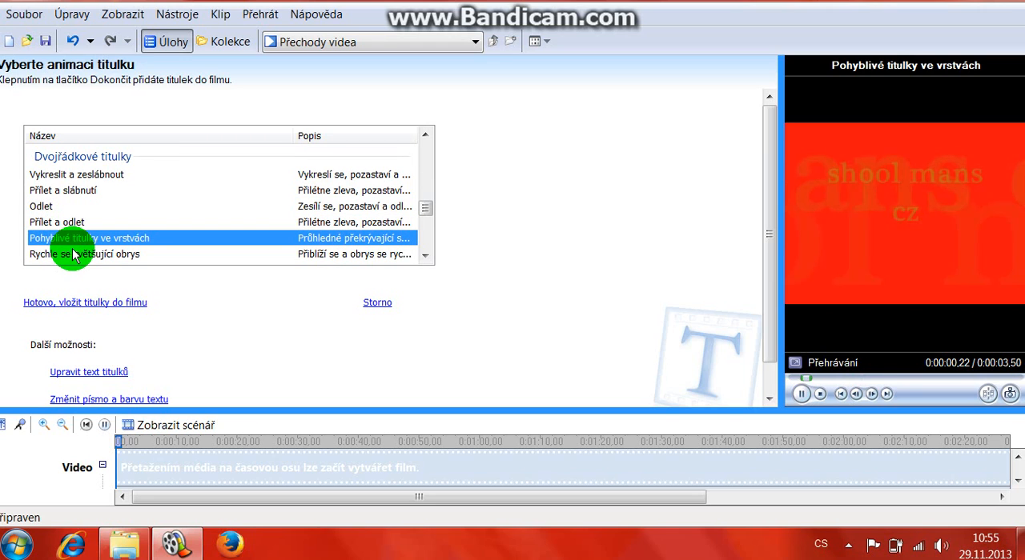
{"action": "left_click", "coordinate": [72, 255]}
Step: Replay the remaining two-line title animations Přílet zleva a zprava, Stav zápasu and Noviny
{"action": "scroll", "coordinate": [55, 249], "scroll_direction": "down", "scroll_amount": 1}
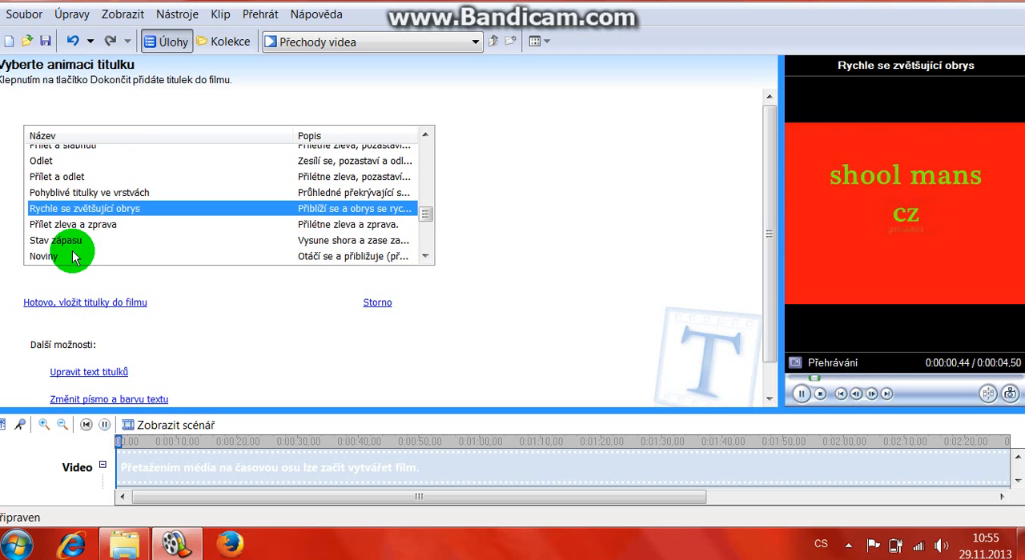
{"action": "left_click", "coordinate": [59, 224]}
{"action": "left_click", "coordinate": [57, 245]}
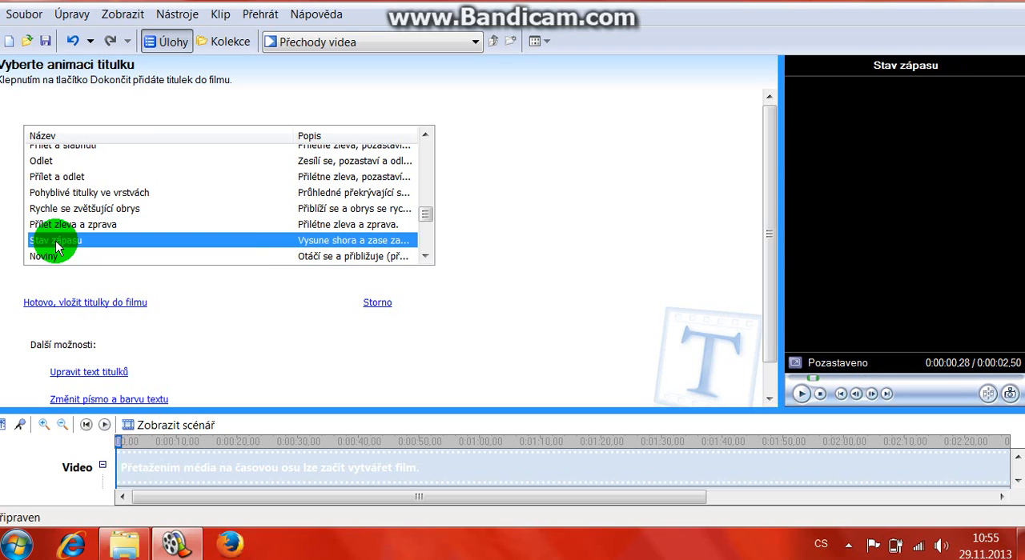
{"action": "scroll", "coordinate": [61, 232], "scroll_direction": "down", "scroll_amount": 1}
{"action": "left_click", "coordinate": [60, 215]}
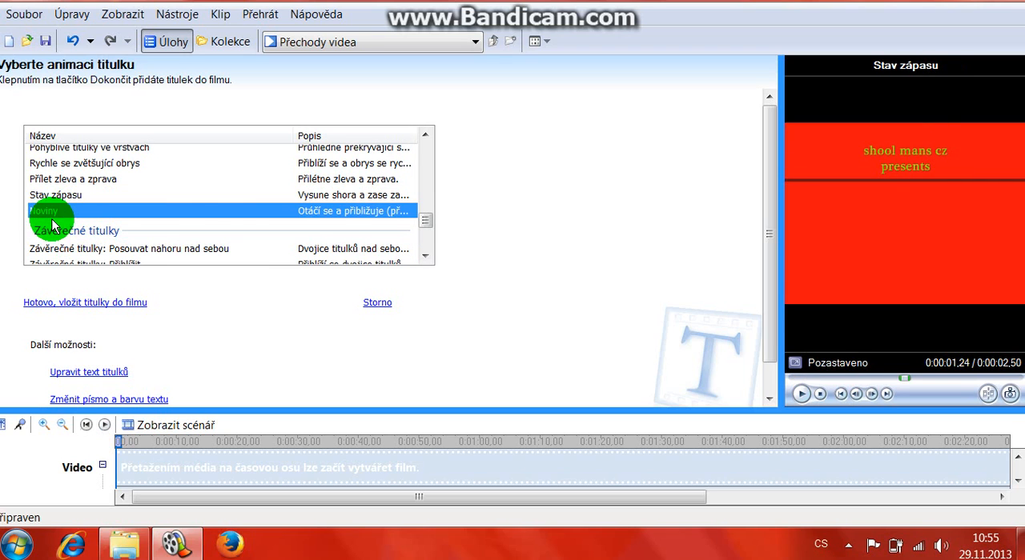
Step: Insert the title into the film with the single-line animation Rotace a přílet z dálky, and expand the Dokončit film tasks
{"action": "scroll", "coordinate": [76, 216], "scroll_direction": "down", "scroll_amount": 2}
{"action": "scroll", "coordinate": [241, 172], "scroll_direction": "up", "scroll_amount": 10}
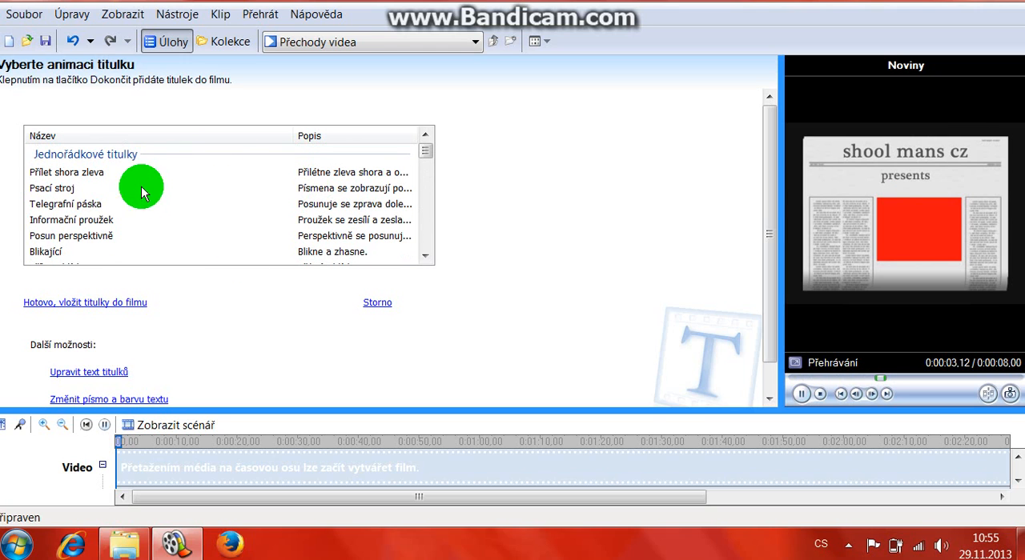
{"action": "scroll", "coordinate": [103, 248], "scroll_direction": "down", "scroll_amount": 1}
{"action": "left_click", "coordinate": [91, 255]}
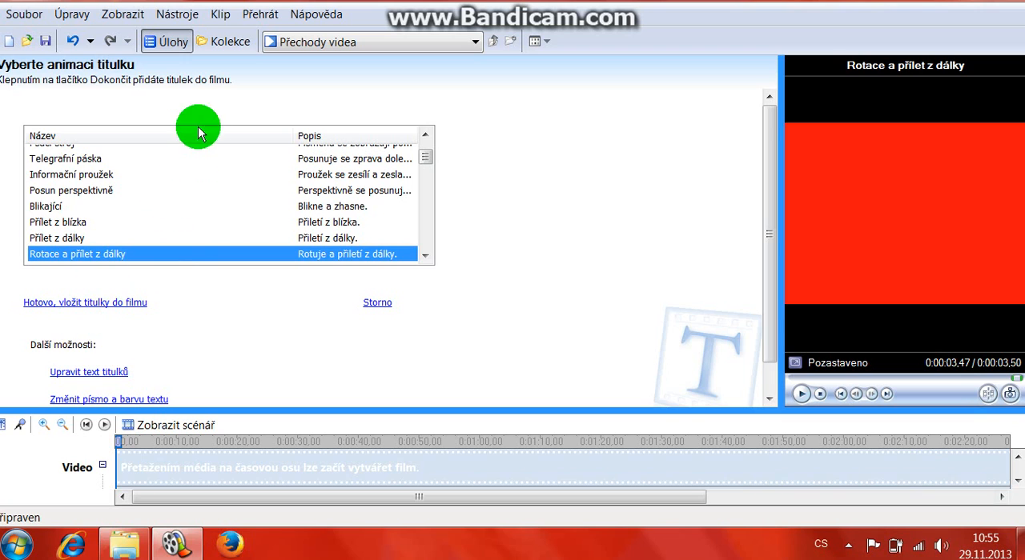
{"action": "scroll", "coordinate": [109, 187], "scroll_direction": "down", "scroll_amount": 5}
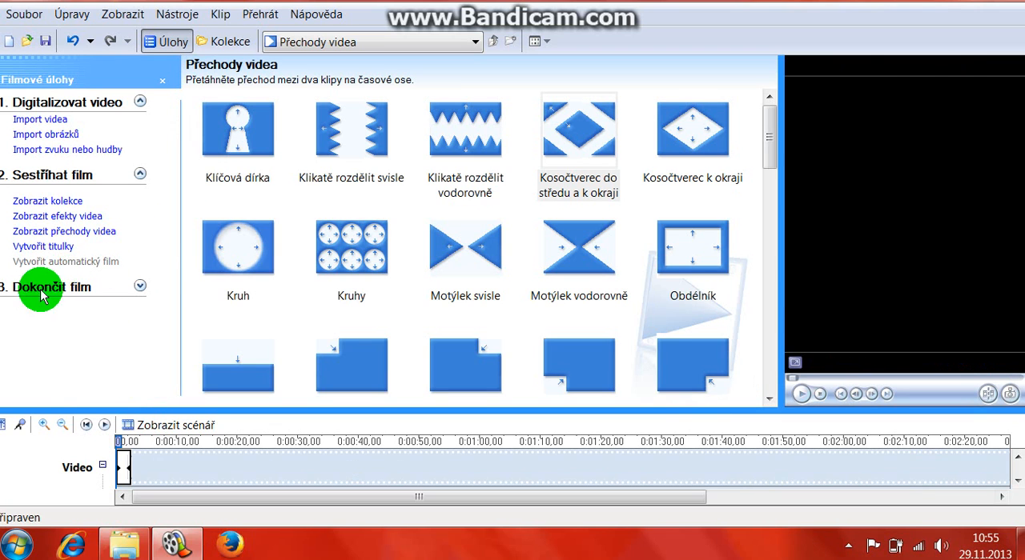
{"action": "left_click", "coordinate": [140, 288]}
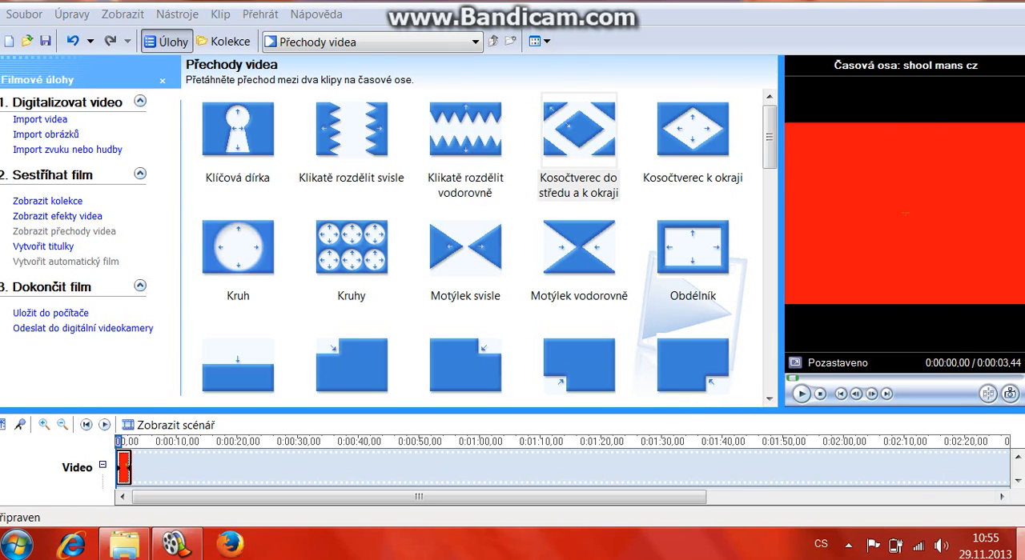
Step: Hide all open windows to show the Windows desktop
{"action": "left_click", "coordinate": [1021, 544]}
{"action": "left_click", "coordinate": [921, 383]}
{"action": "left_click", "coordinate": [864, 91]}
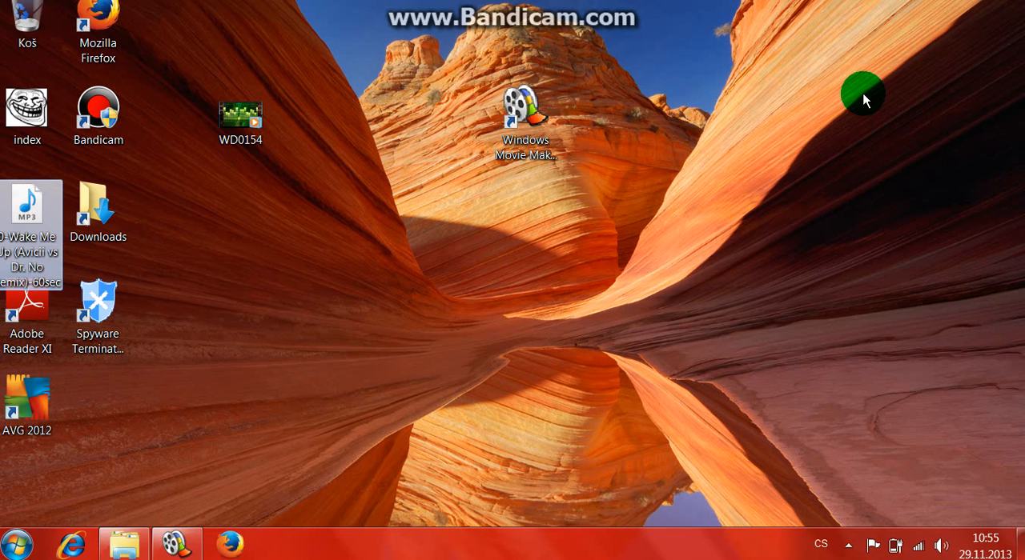